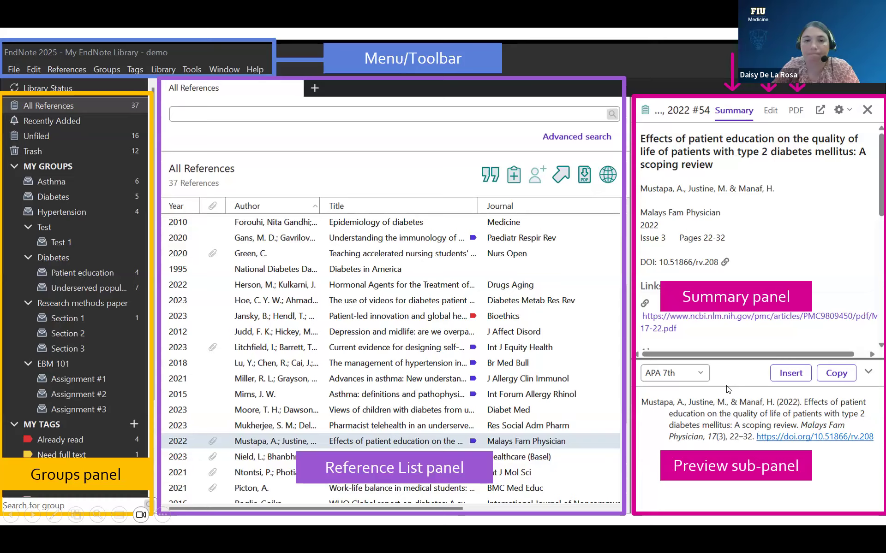
# Step: Advance past the Live Demos slide, end the slide show, and switch to Chrome
pyautogui.press('Right')
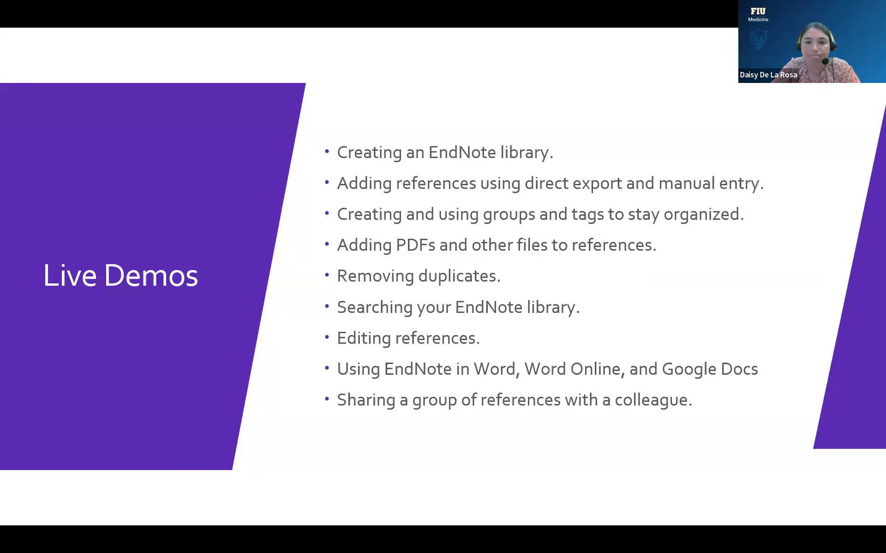
pyautogui.press('Right')
pyautogui.press('Escape')
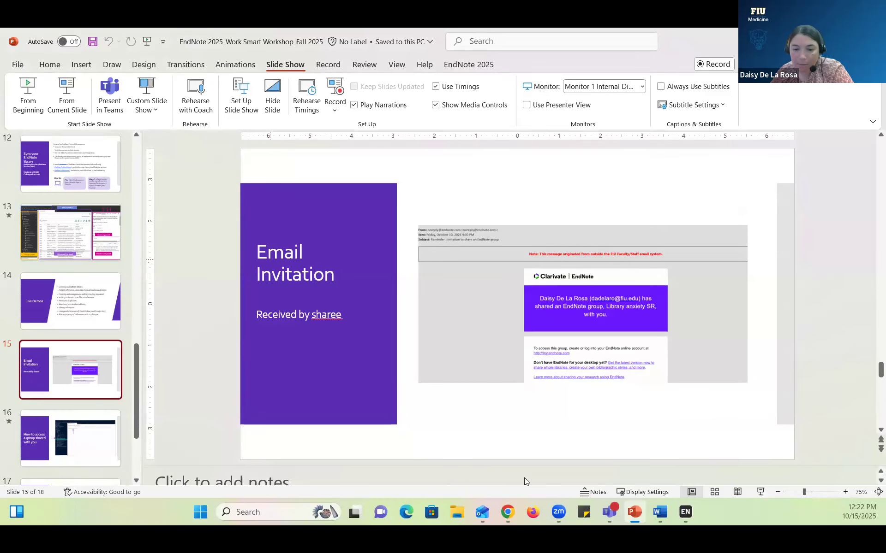
pyautogui.moveTo(512, 519)
pyautogui.click(505, 466)
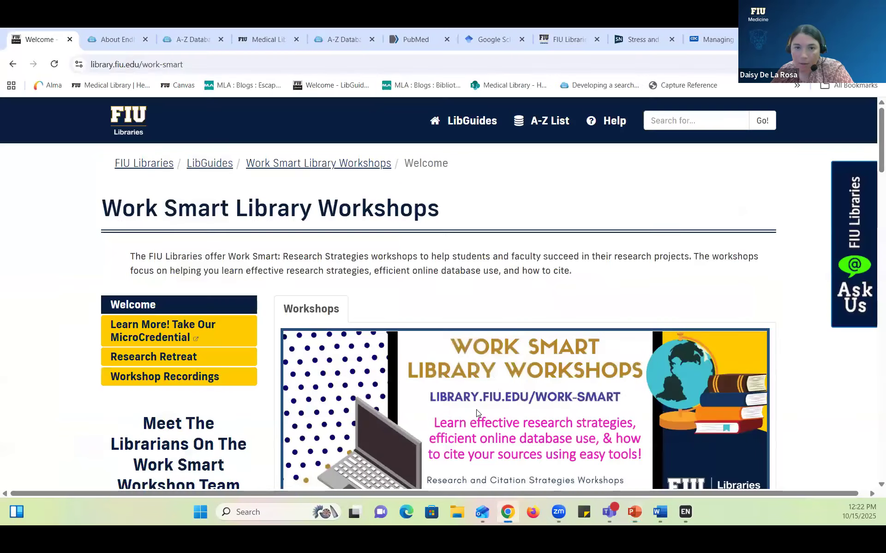
# Step: Look over the Work Smart Library Workshops page, then close it to reach the EndNote guide
pyautogui.scroll(-3, 185, 245)
pyautogui.scroll(3, 184, 245)
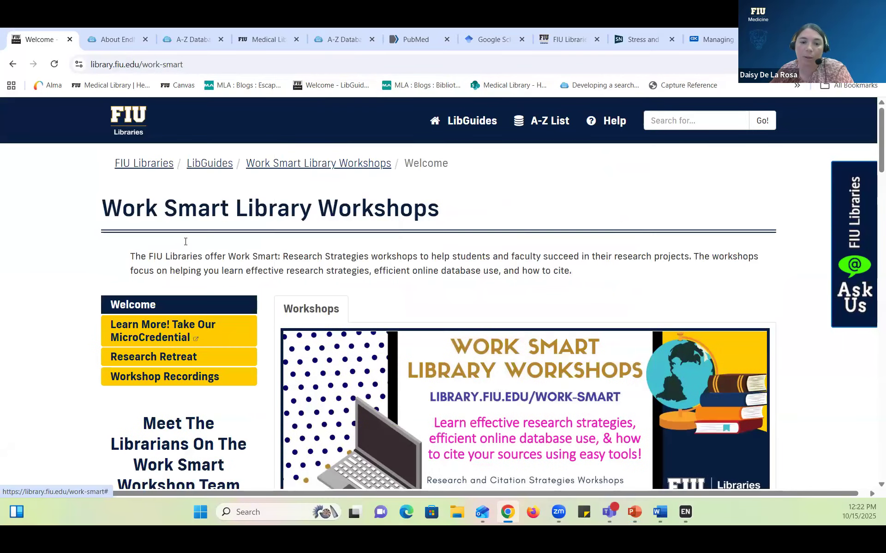
pyautogui.scroll(-6, 185, 244)
pyautogui.scroll(2, 184, 245)
pyautogui.scroll(8, 185, 245)
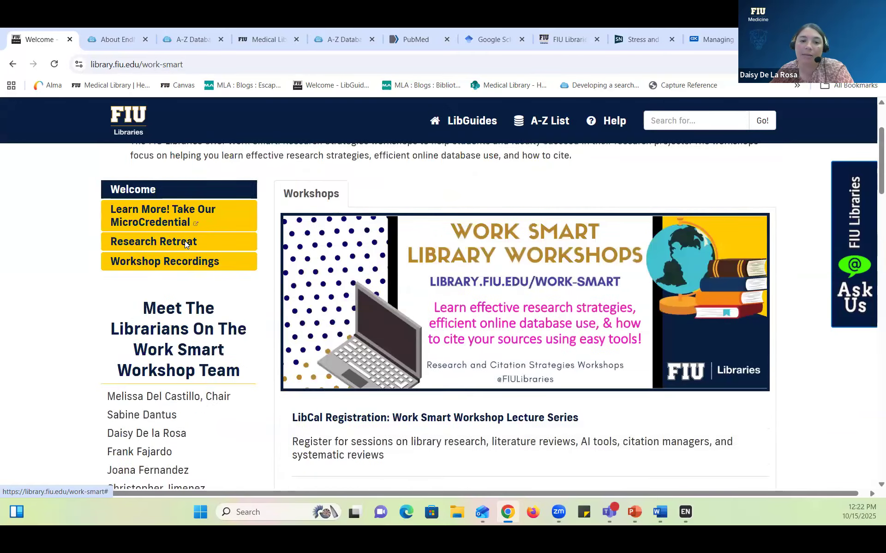
pyautogui.click(70, 41)
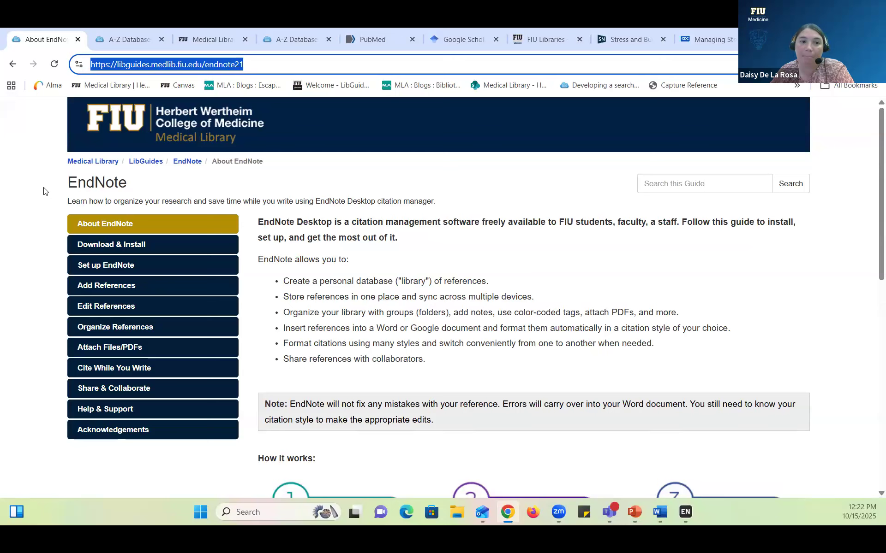
# Step: Open the CINAHL Ultimate database from the Medical Library's A-Z database list
pyautogui.click(122, 38)
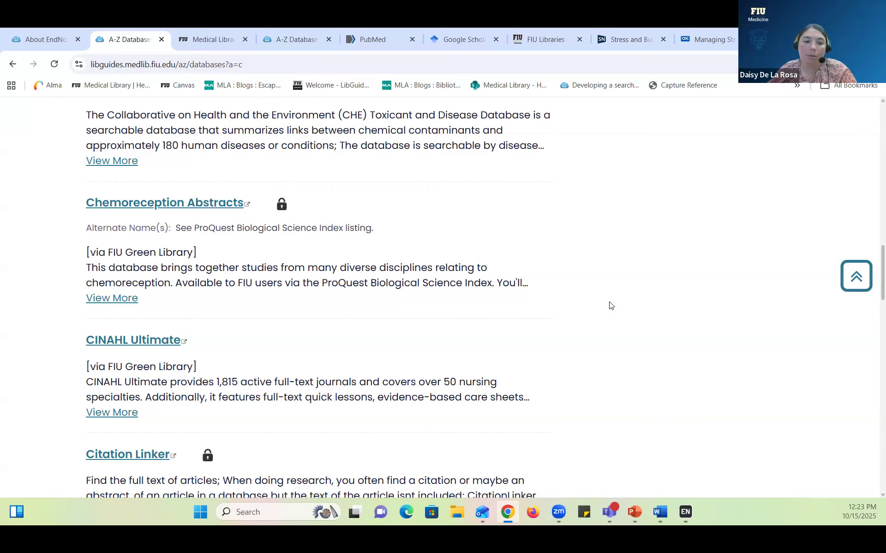
pyautogui.click(124, 343)
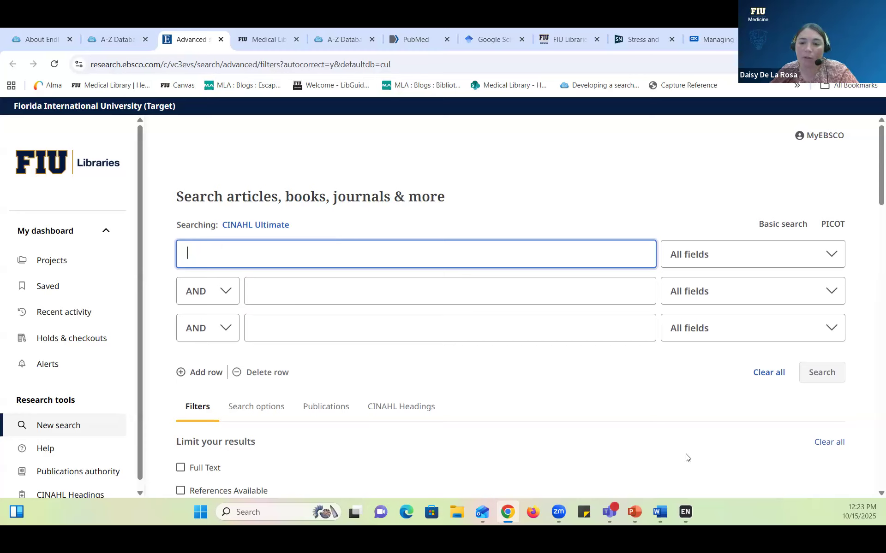
# Step: Switch to EndNote 2025, view the FIU library, and bring up the My EndNote Library - demo window
pyautogui.moveTo(692, 513)
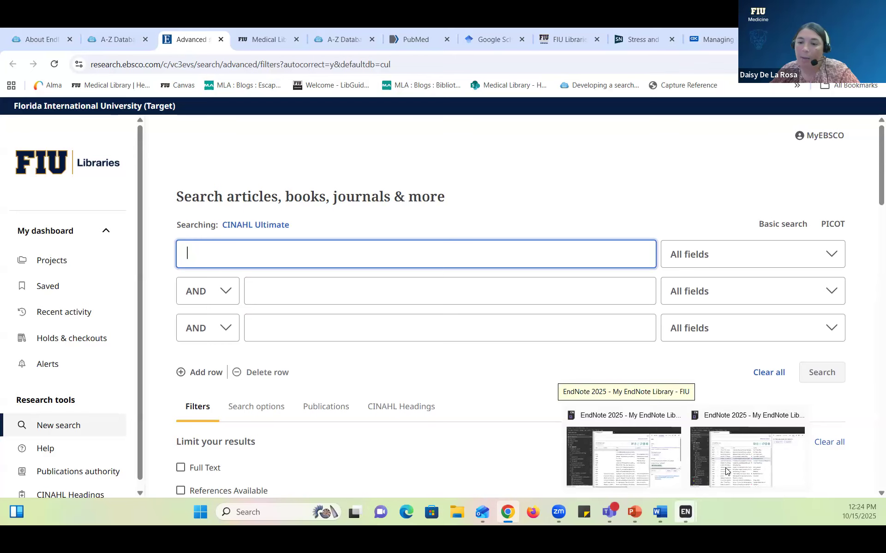
pyautogui.click(640, 469)
pyautogui.moveTo(688, 514)
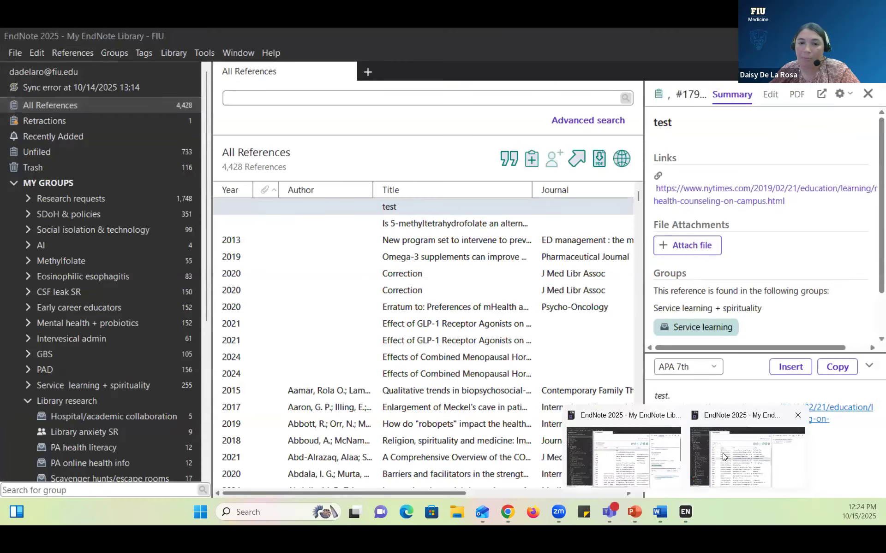
pyautogui.click(746, 461)
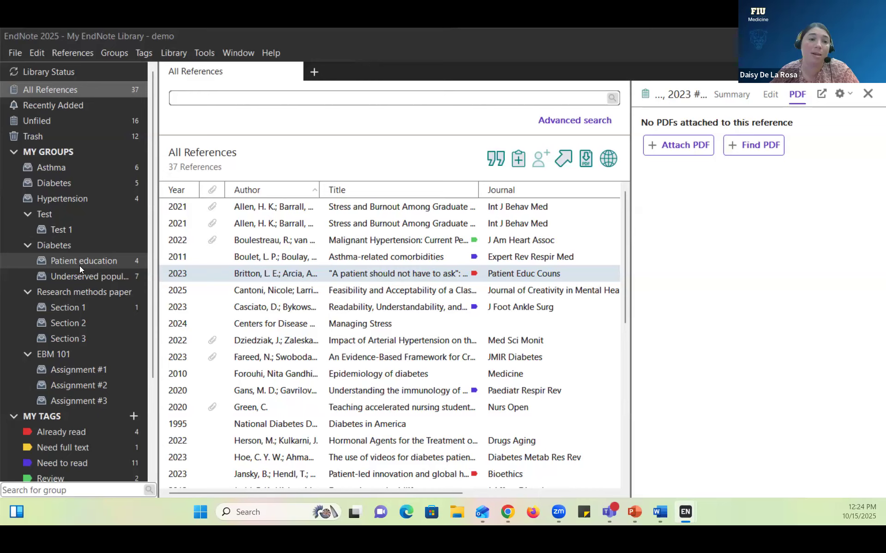
# Step: Create a new EndNote library named "My EndNote Library - workshop" in the Documents folder
pyautogui.click(21, 54)
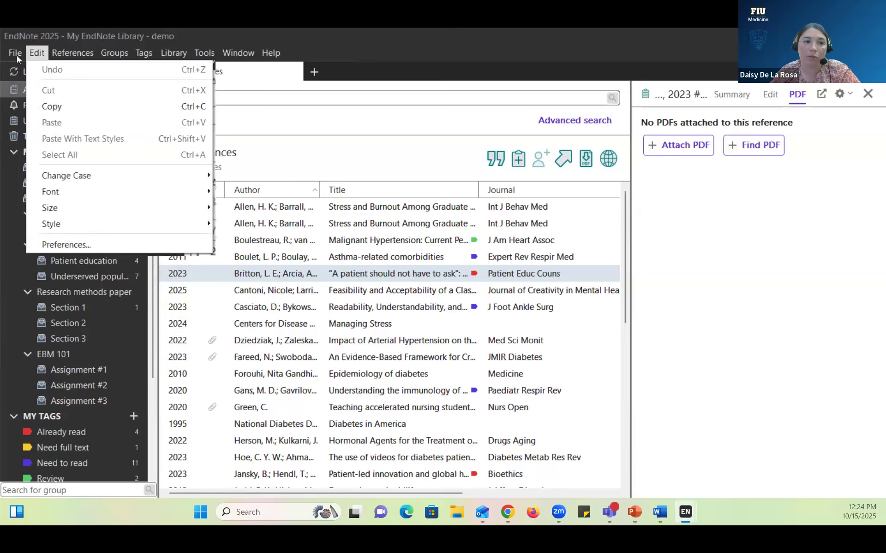
pyautogui.click(27, 68)
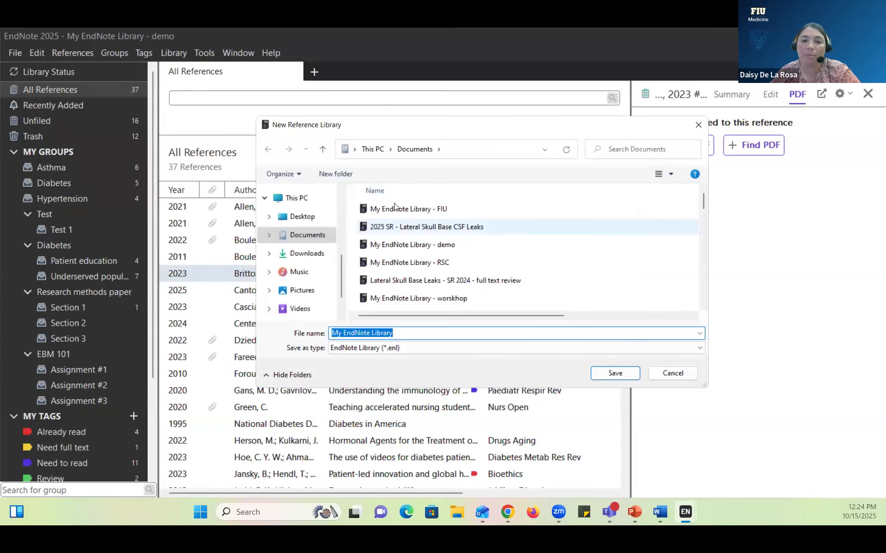
pyautogui.click(418, 333)
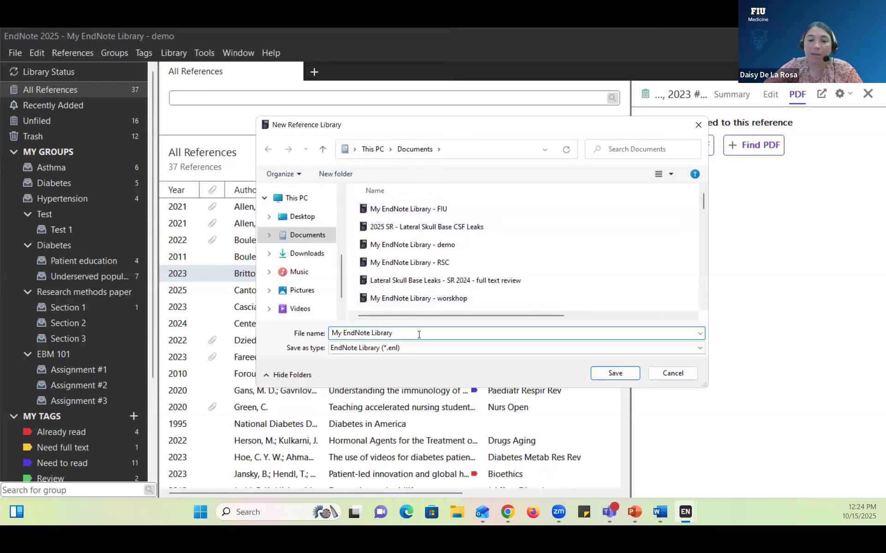
pyautogui.write('-wo')
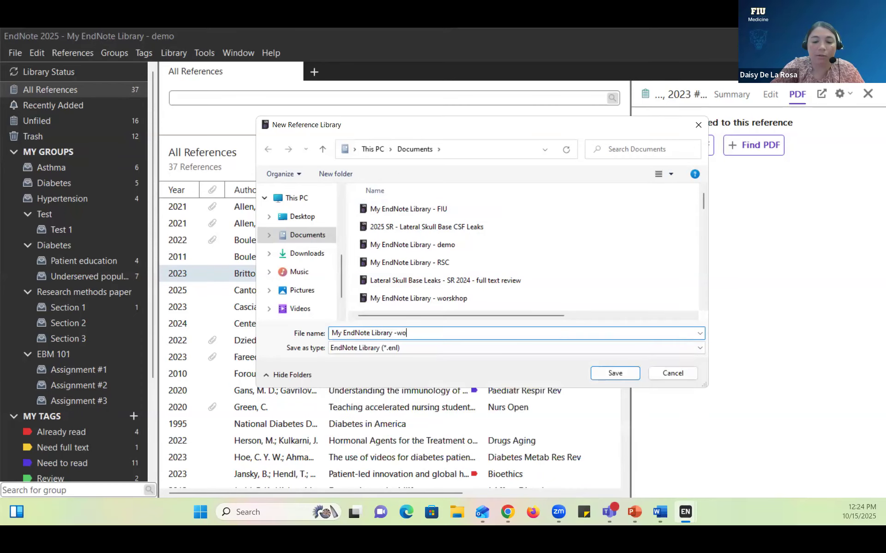
pyautogui.write('rkshop')
pyautogui.click(397, 333)
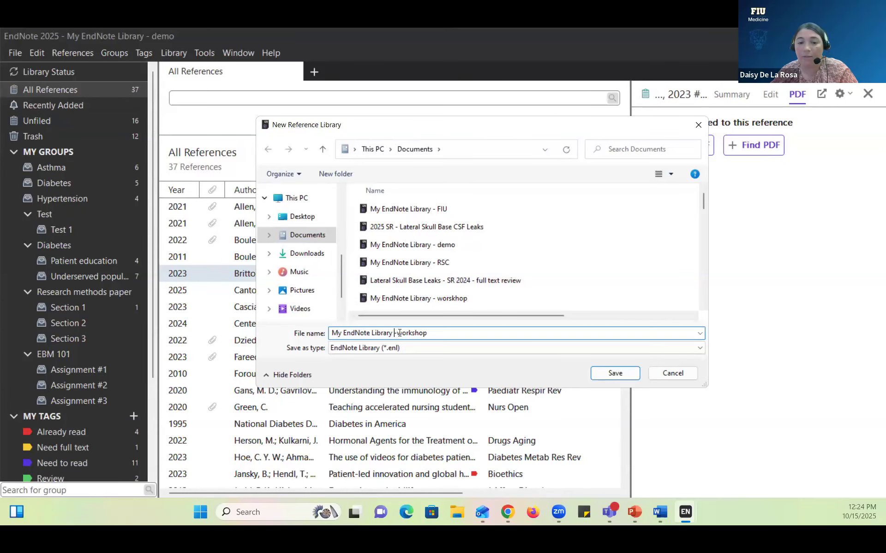
pyautogui.click(616, 374)
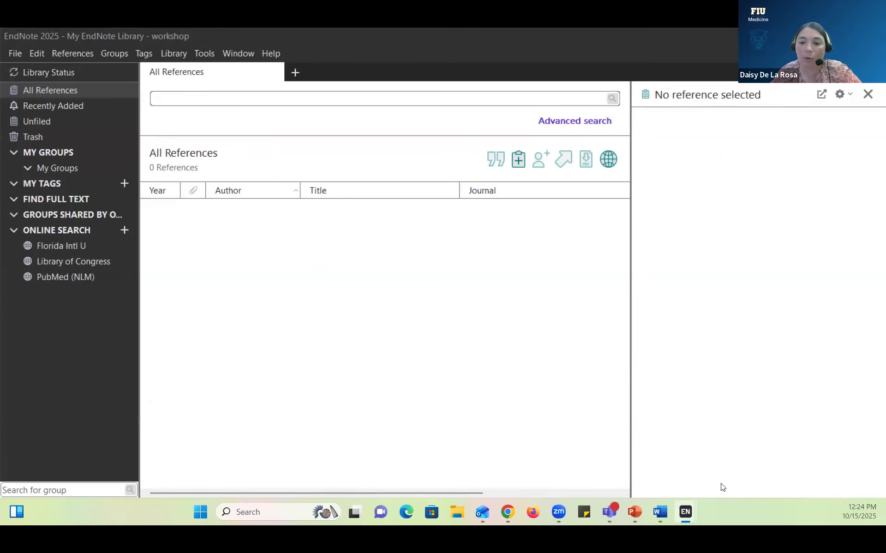
# Step: Return from the new empty library to the My EndNote Library - demo window, passing through the FIU library
pyautogui.moveTo(691, 518)
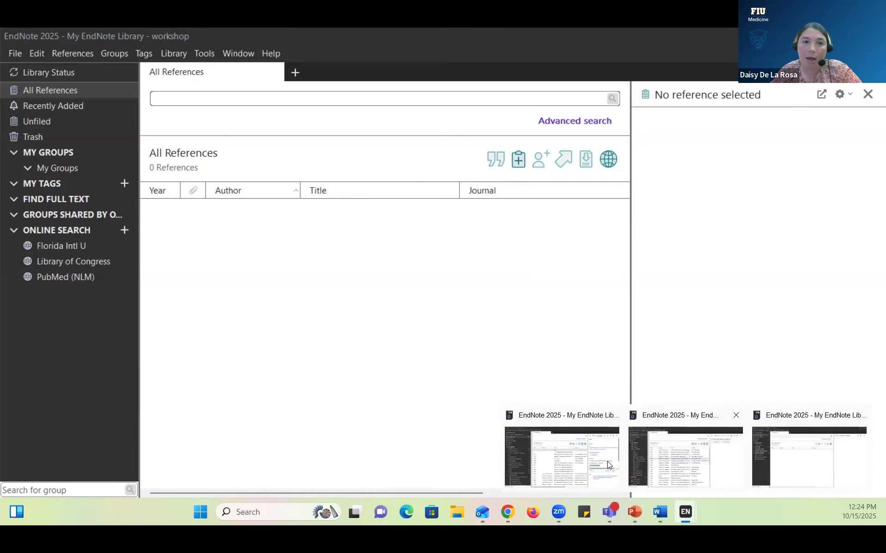
pyautogui.click(582, 456)
pyautogui.moveTo(690, 508)
pyautogui.click(697, 471)
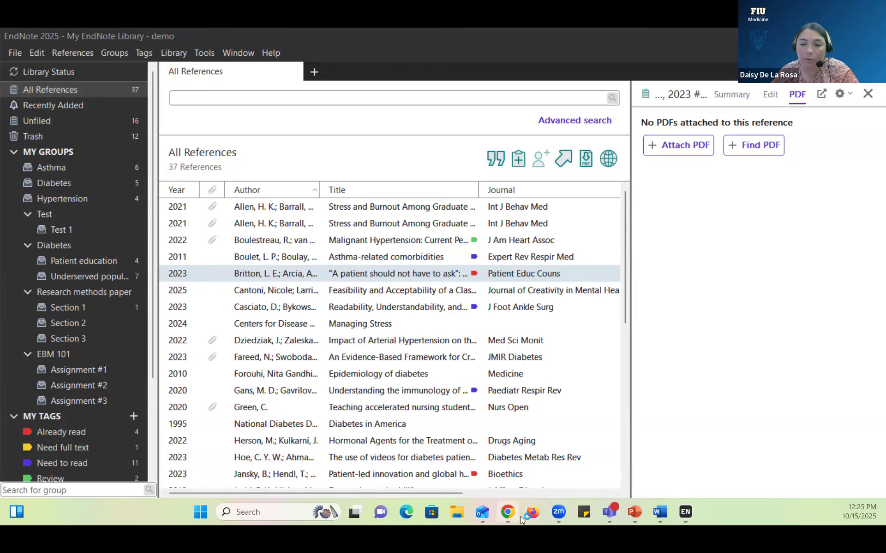
# Step: Switch to Chrome and search CINAHL Ultimate for "graduate students stress"
pyautogui.click(508, 522)
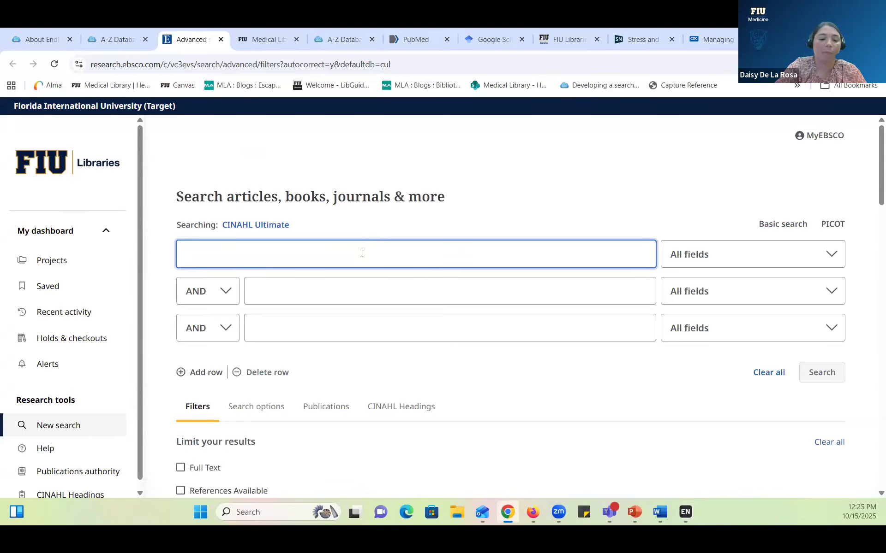
pyautogui.write('gradu')
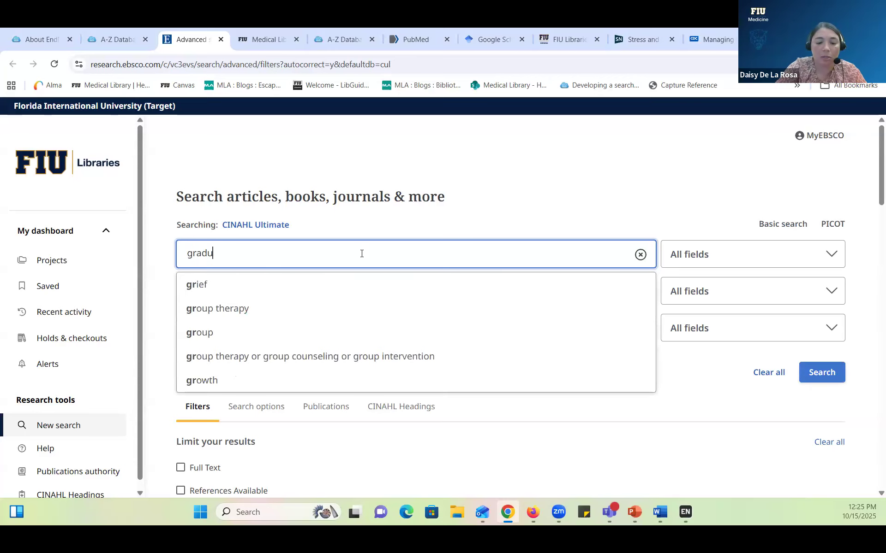
pyautogui.write('ate stude')
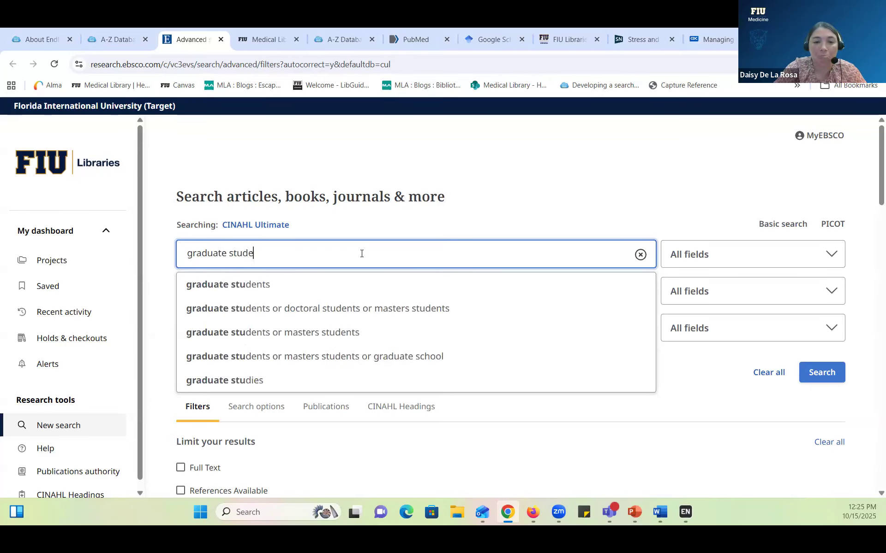
pyautogui.write('nts stress')
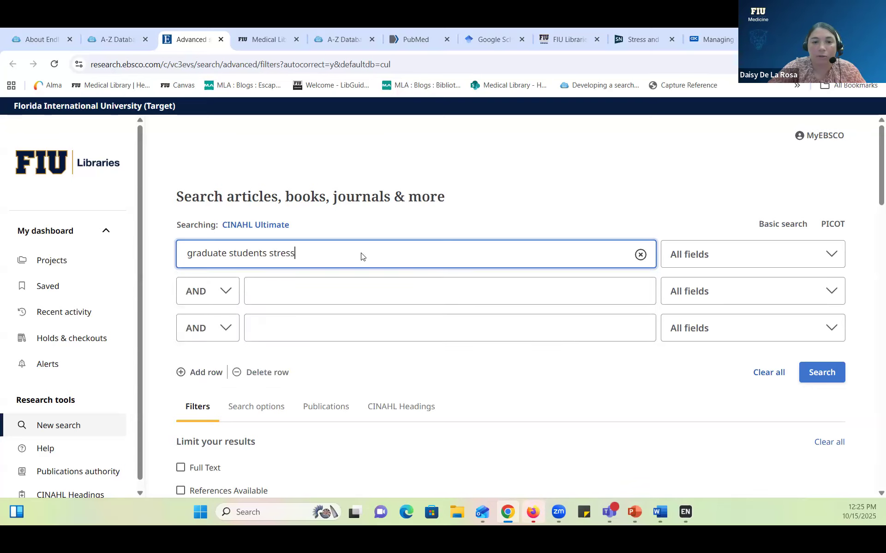
pyautogui.press('Return')
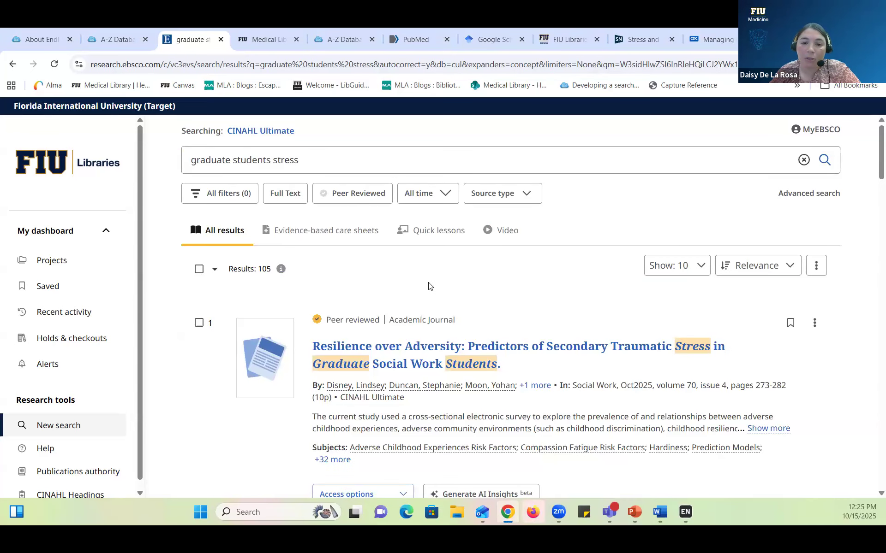
# Step: Browse the search results and open the record of the first article, "Resilience over Adversity: Predictors of Secondary Traumatic Stress in Graduate Social Work Students"
pyautogui.scroll(-1, 429, 286)
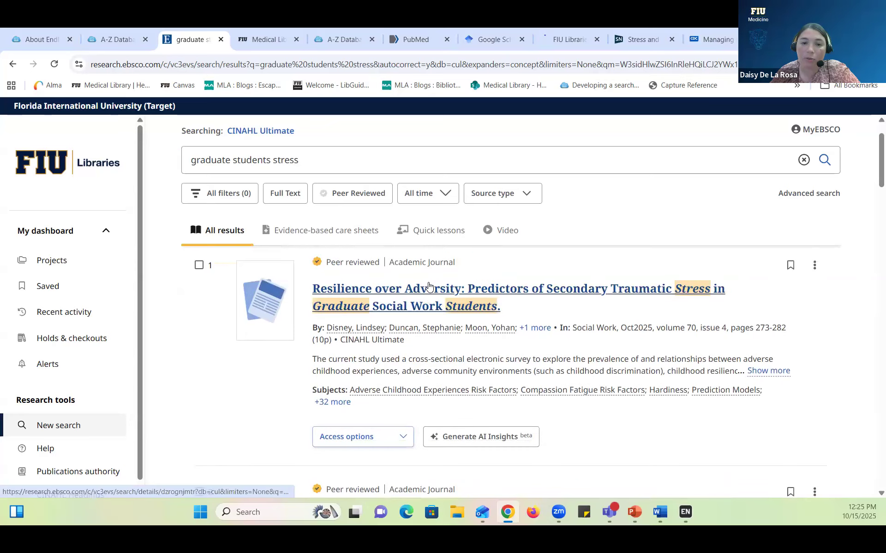
pyautogui.scroll(1, 429, 285)
pyautogui.scroll(-1, 206, 346)
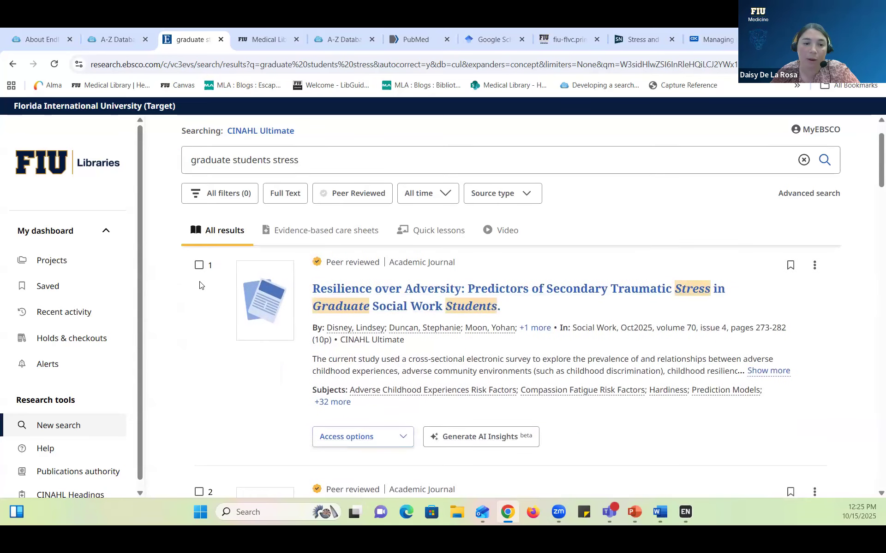
pyautogui.scroll(-2, 200, 267)
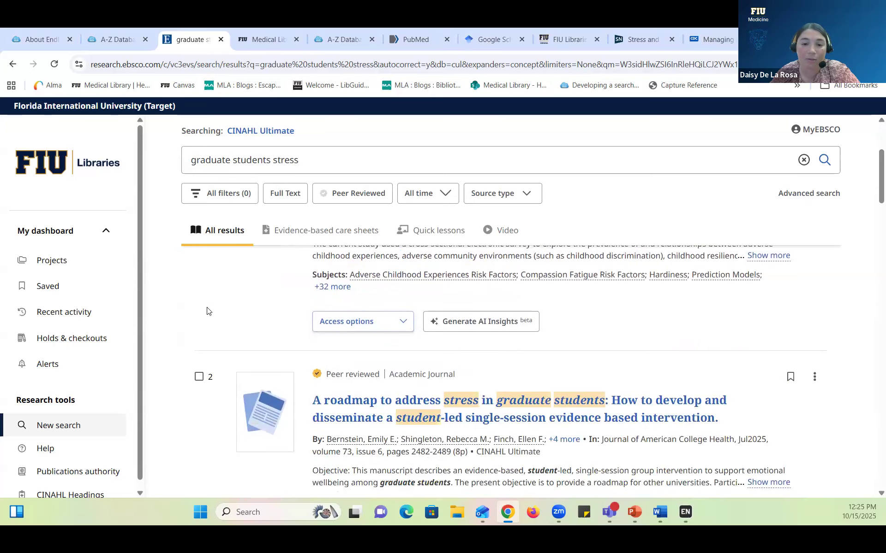
pyautogui.scroll(3, 206, 310)
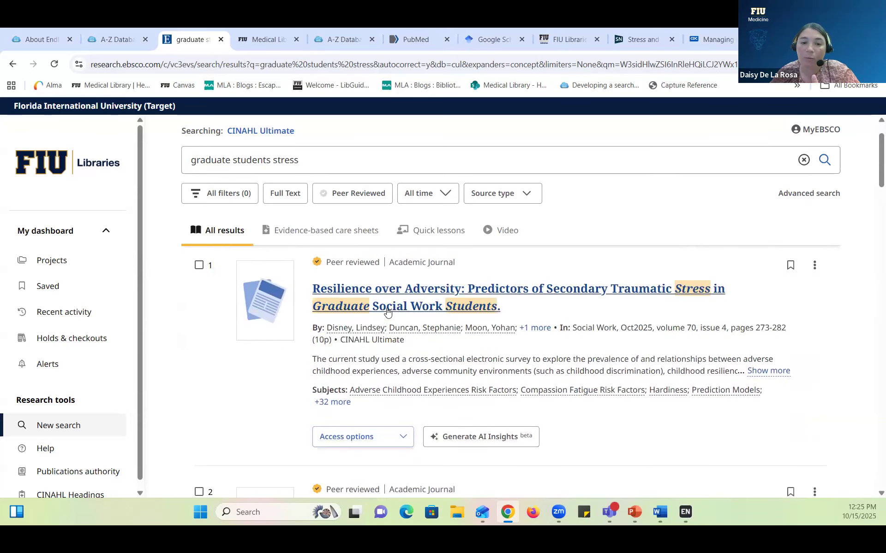
pyautogui.click(388, 314)
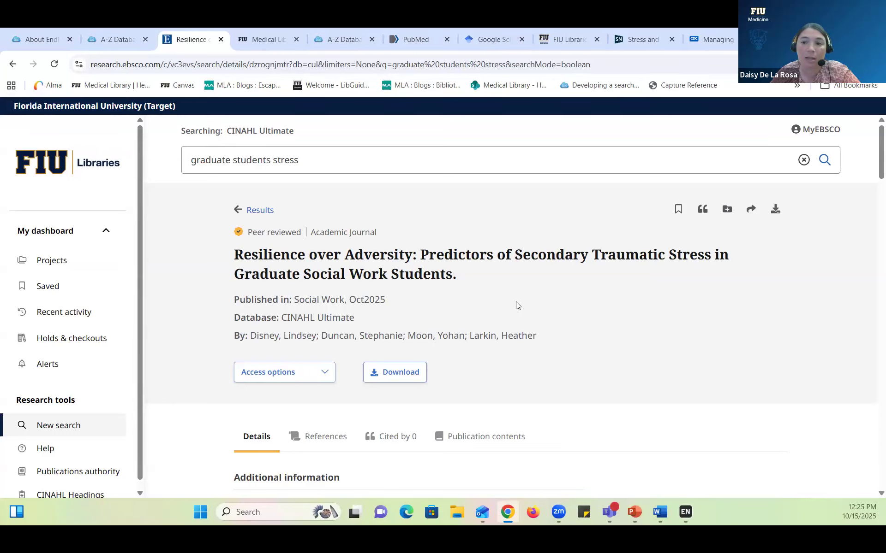
# Step: Export the article's citation in RIS format and open the downloaded file to import it into the EndNote demo library
pyautogui.click(702, 211)
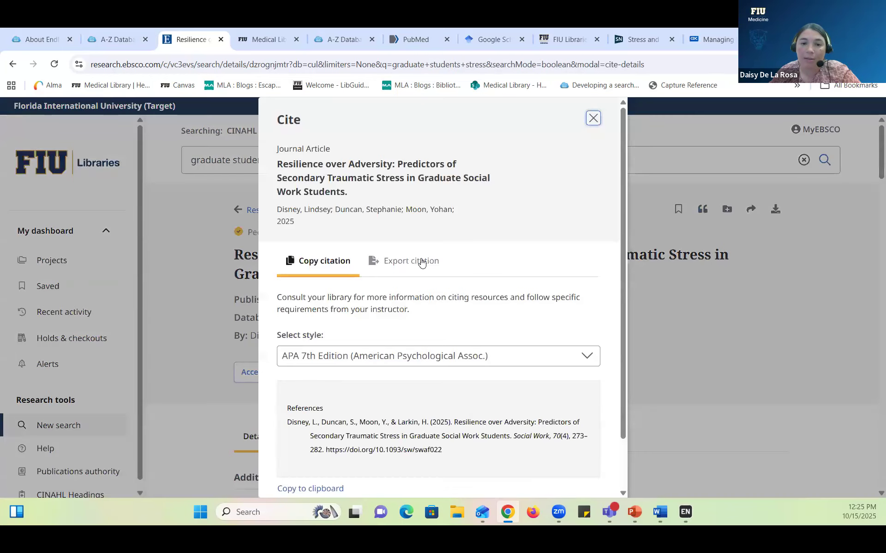
pyautogui.click(421, 262)
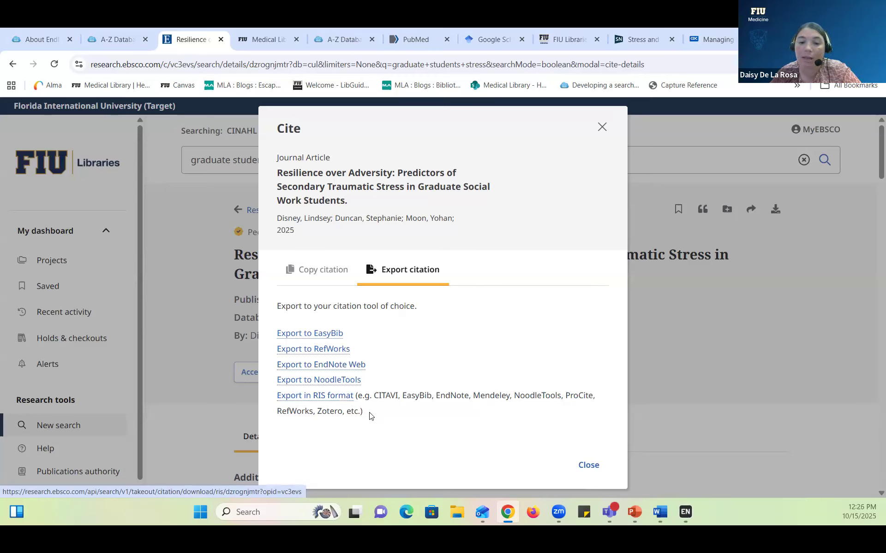
pyautogui.moveTo(362, 412); pyautogui.dragTo(375, 397)
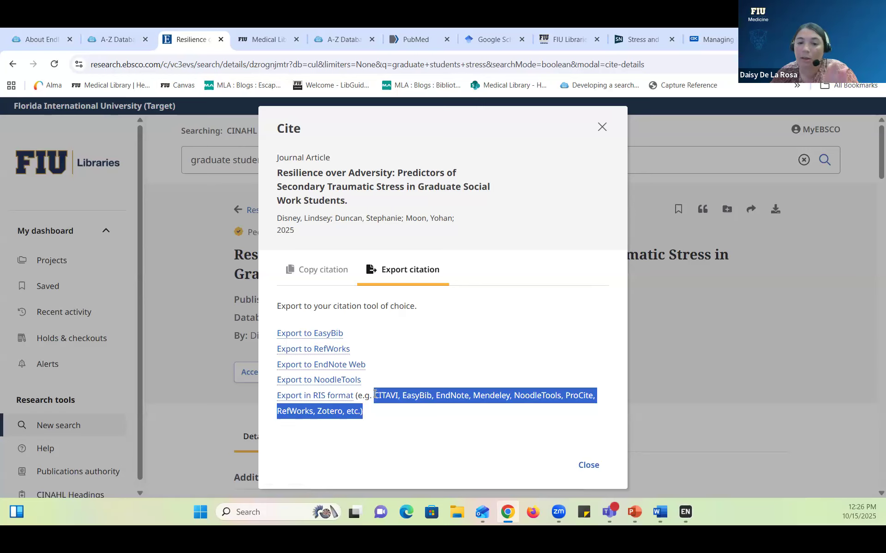
pyautogui.click(374, 422)
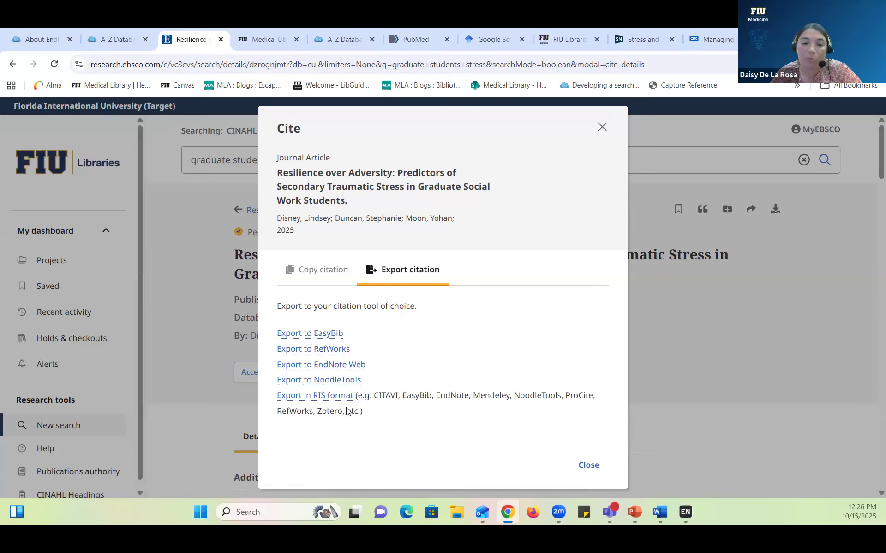
pyautogui.click(330, 402)
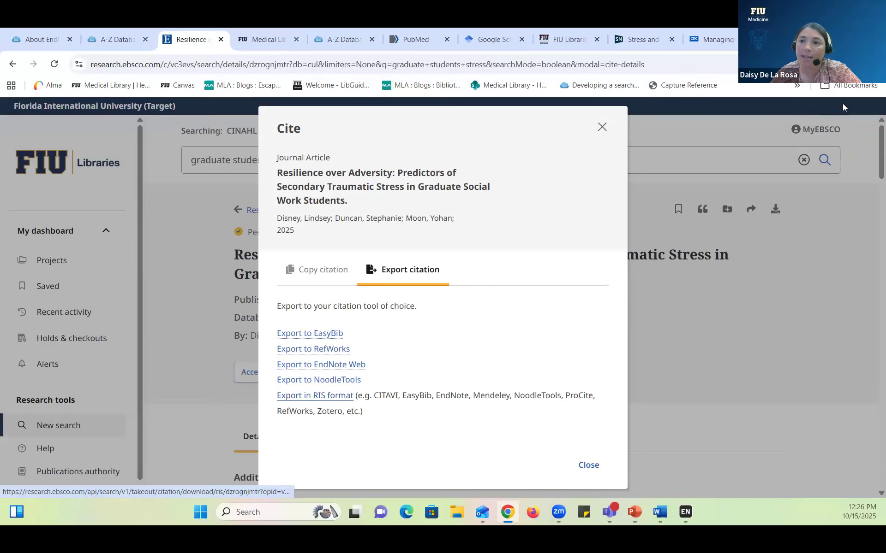
pyautogui.click(738, 88)
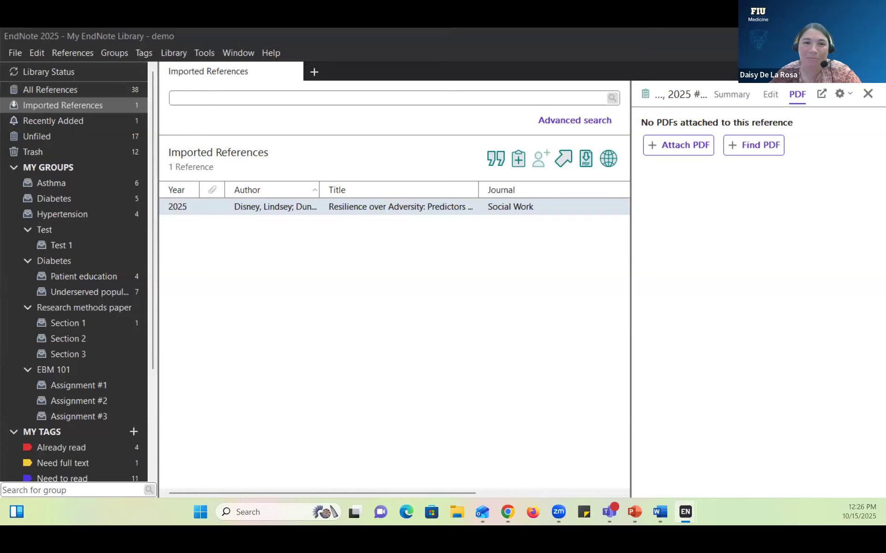
# Step: Make My EndNote Library - workshop the active library and open the downloaded dzrognjmtr (1).ris from Chrome to import the citation into it
pyautogui.click(819, 36)
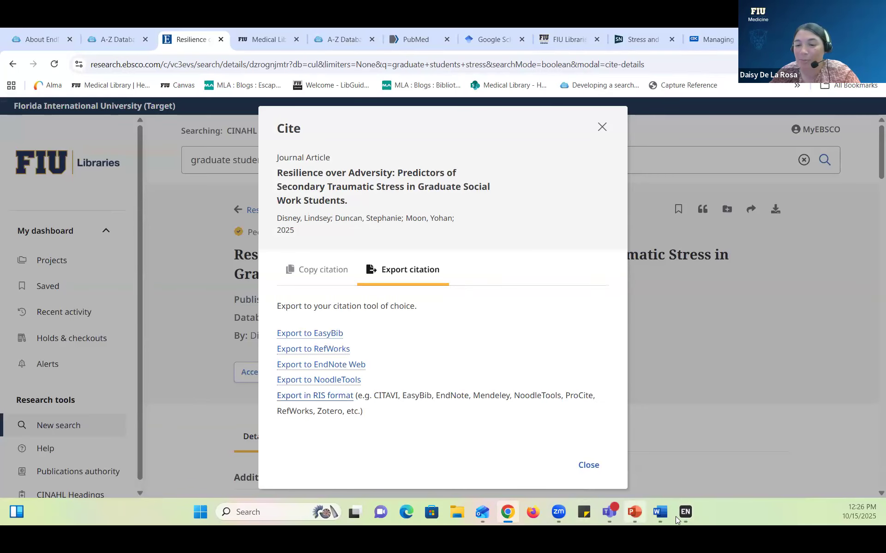
pyautogui.moveTo(677, 515)
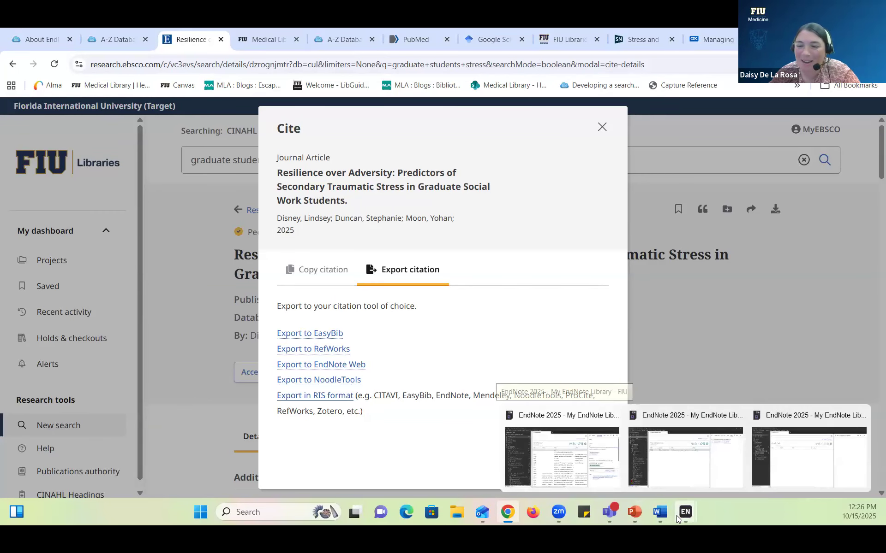
pyautogui.click(755, 463)
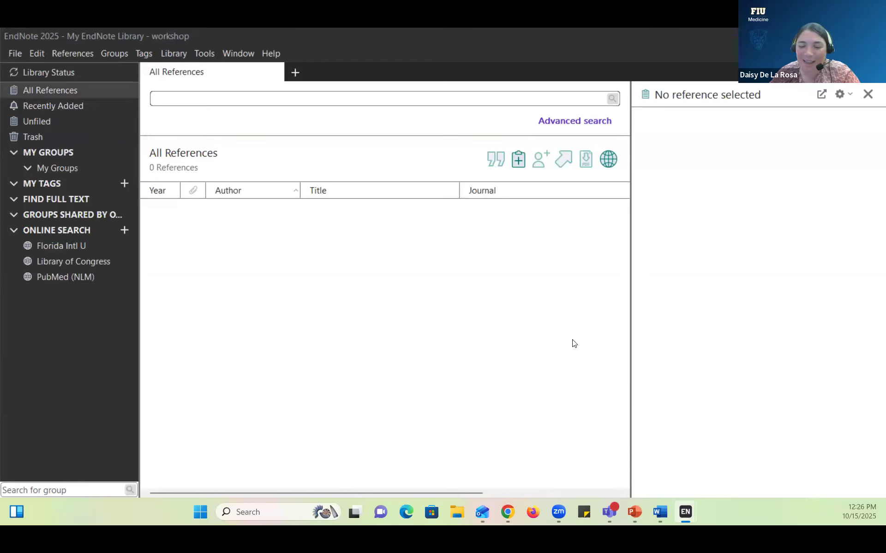
pyautogui.moveTo(509, 514)
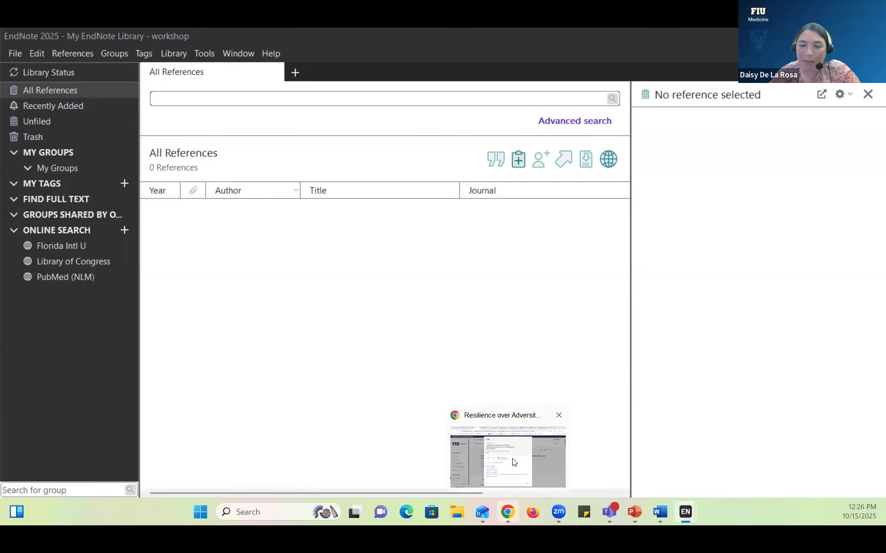
pyautogui.click(513, 460)
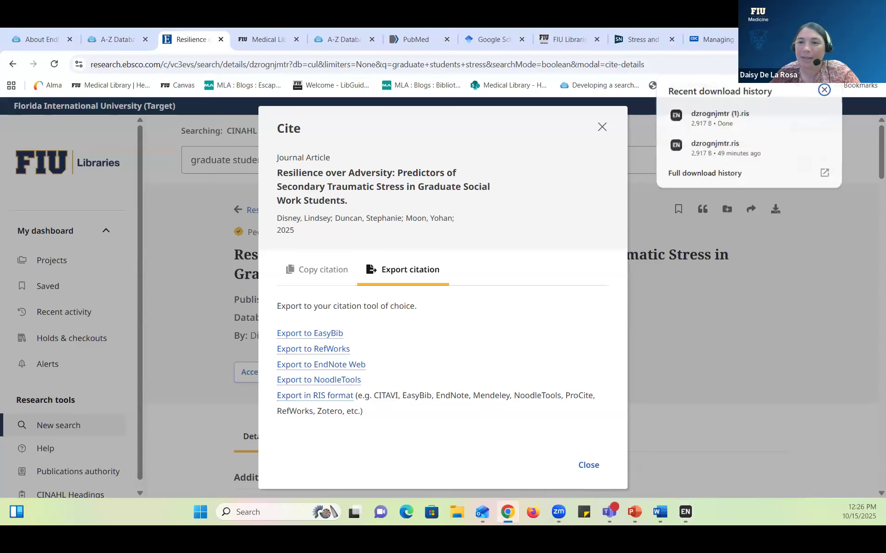
pyautogui.click(703, 121)
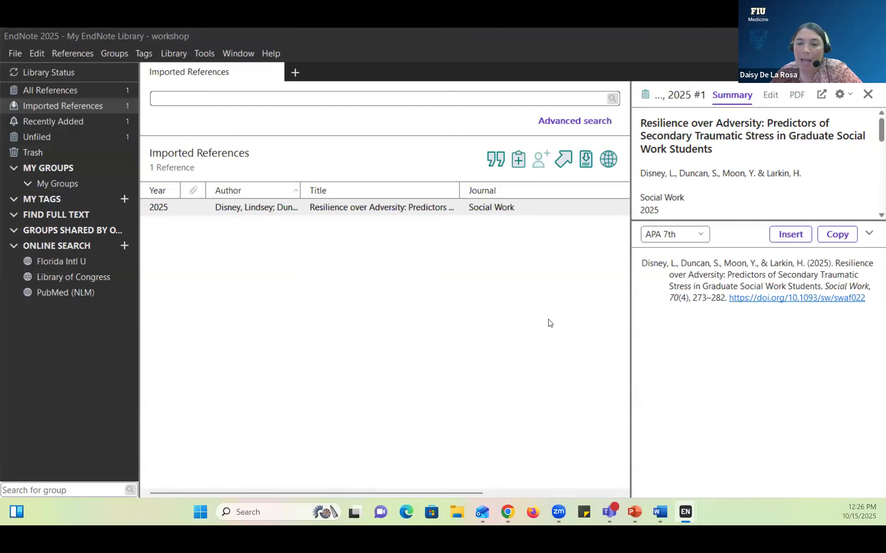
# Step: Switch to Chrome, return to the CINAHL Ultimate search results, and select articles 1, 4 and 5
pyautogui.click(507, 512)
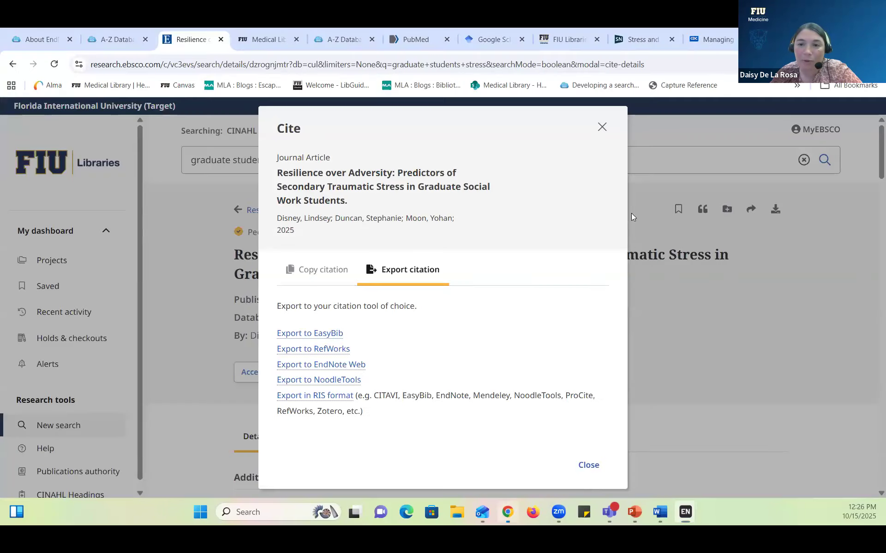
pyautogui.click(600, 128)
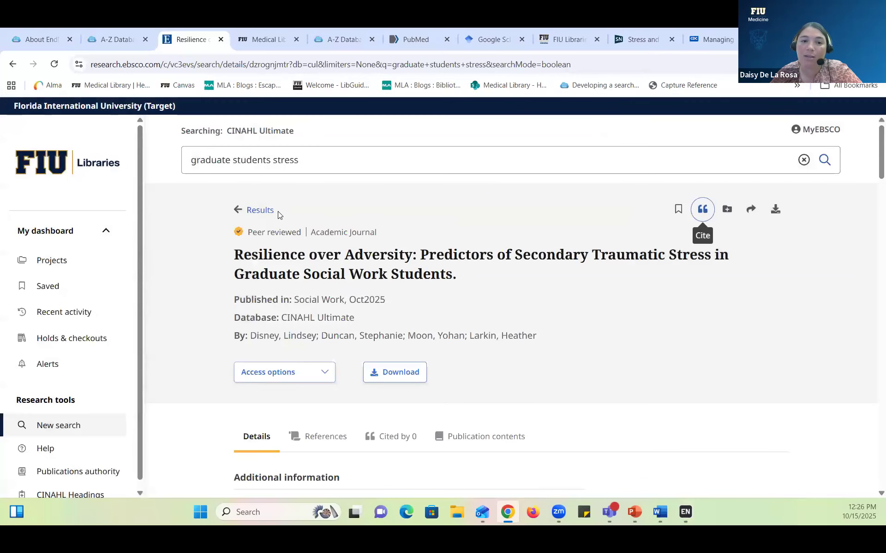
pyautogui.click(258, 212)
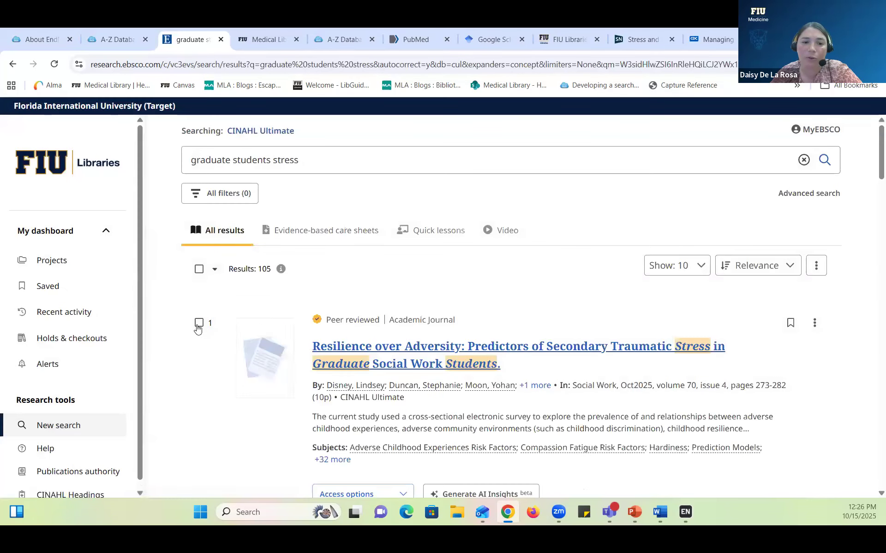
pyautogui.scroll(-15, 257, 378)
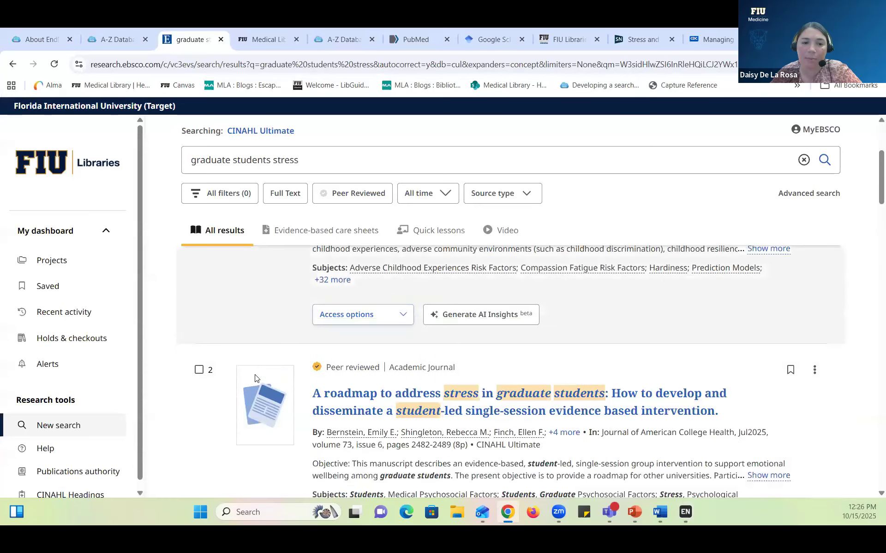
pyautogui.click(198, 369)
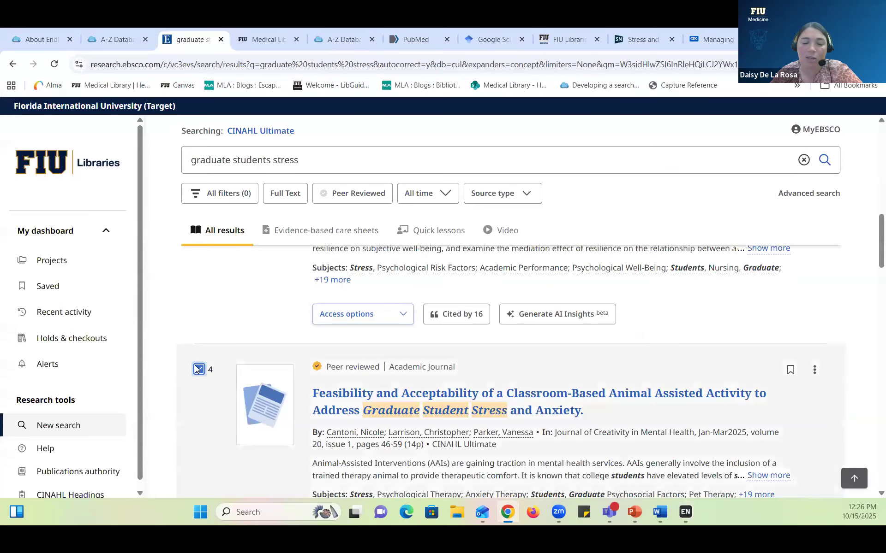
pyautogui.scroll(-5, 194, 367)
pyautogui.click(198, 354)
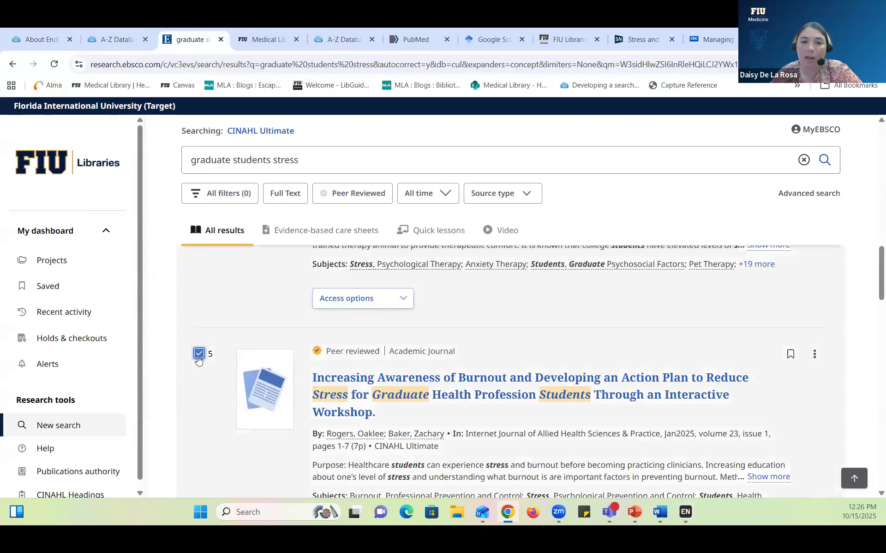
pyautogui.scroll(20, 198, 360)
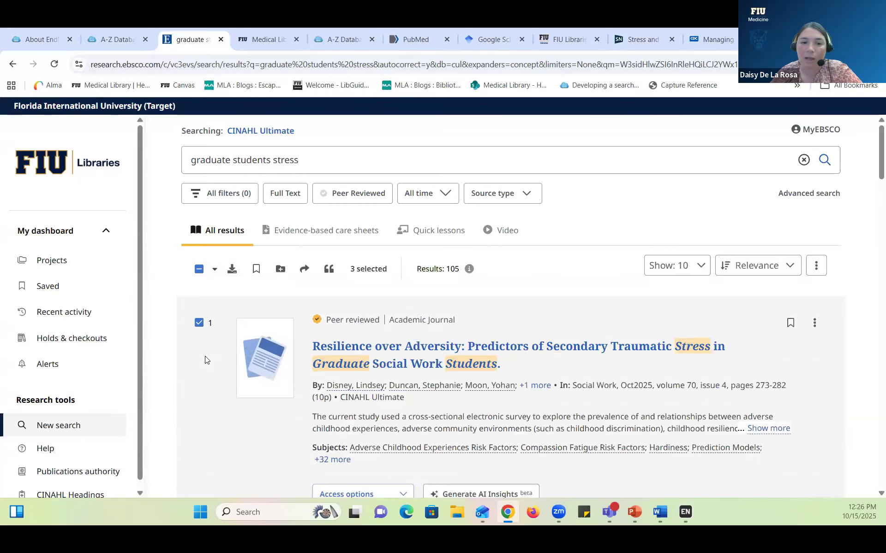
# Step: Export the selected articles in RIS format, import the downloaded file into the EndNote workshop library, and display all its references
pyautogui.click(327, 269)
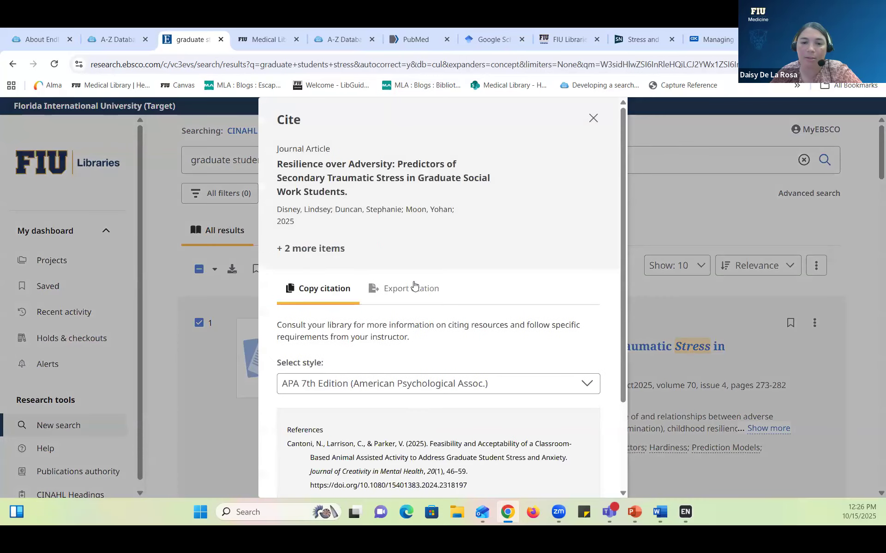
pyautogui.click(413, 290)
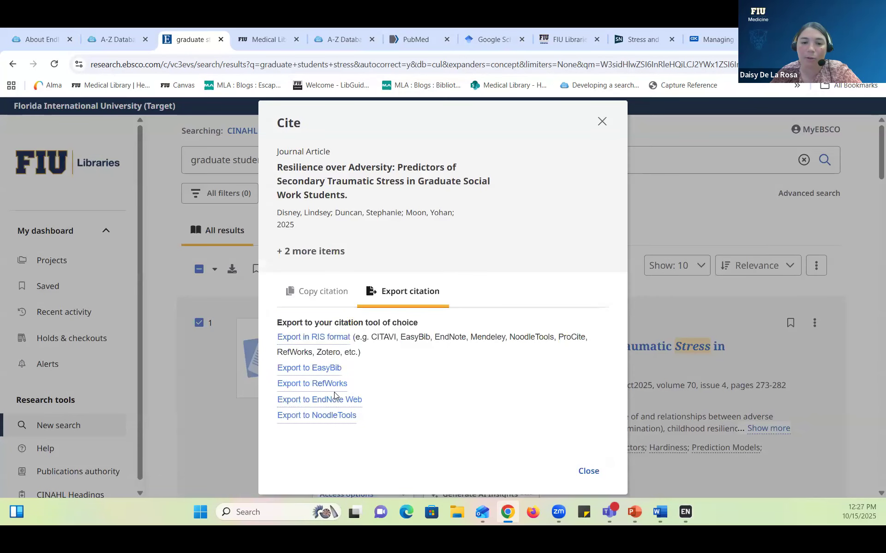
pyautogui.click(332, 339)
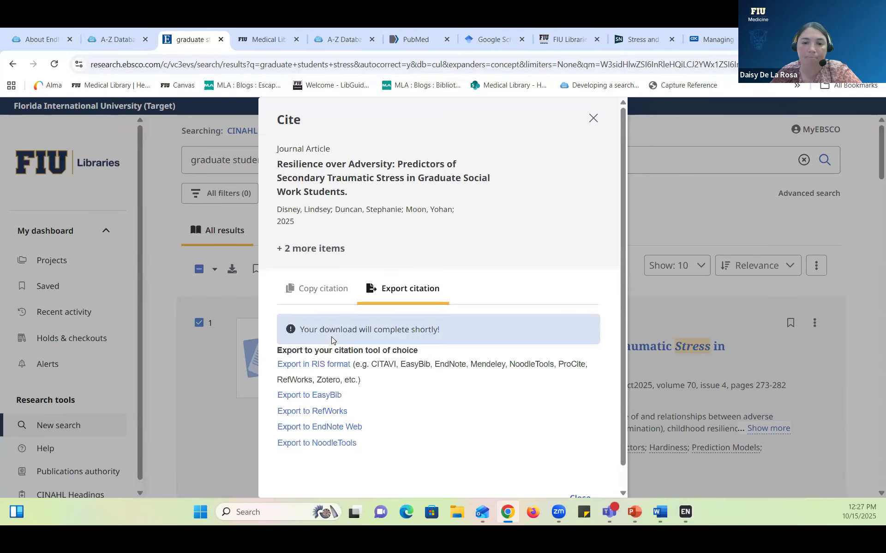
pyautogui.click(739, 94)
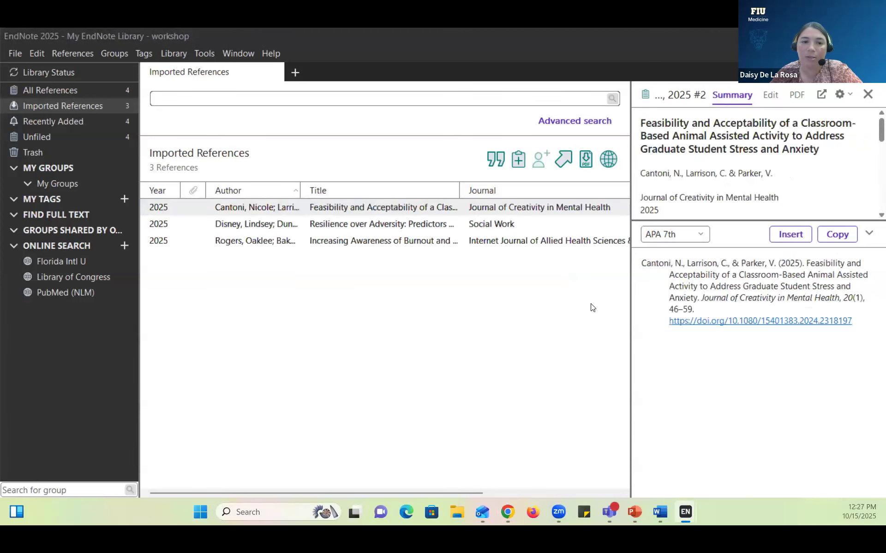
pyautogui.click(84, 94)
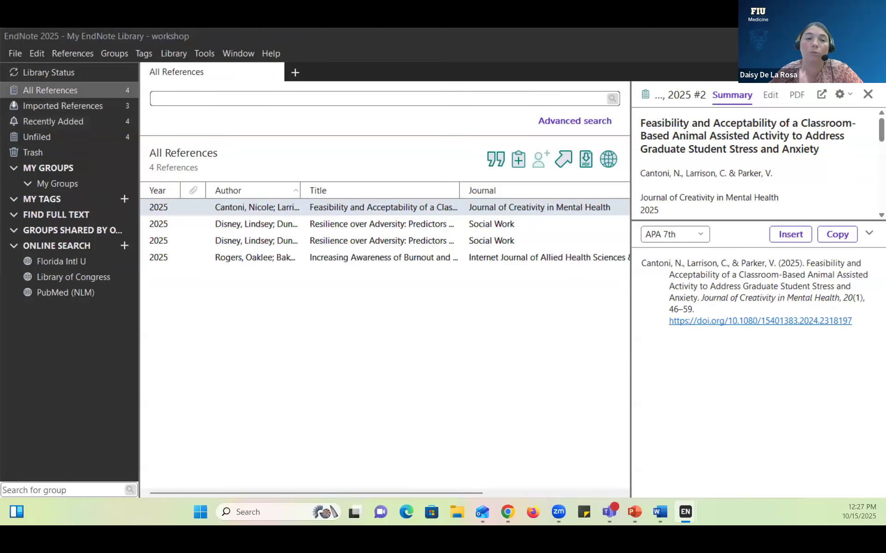
# Step: Back in the CINAHL results in Chrome, try selecting and deselecting the whole page of results and view the bulk selection options
pyautogui.click(819, 36)
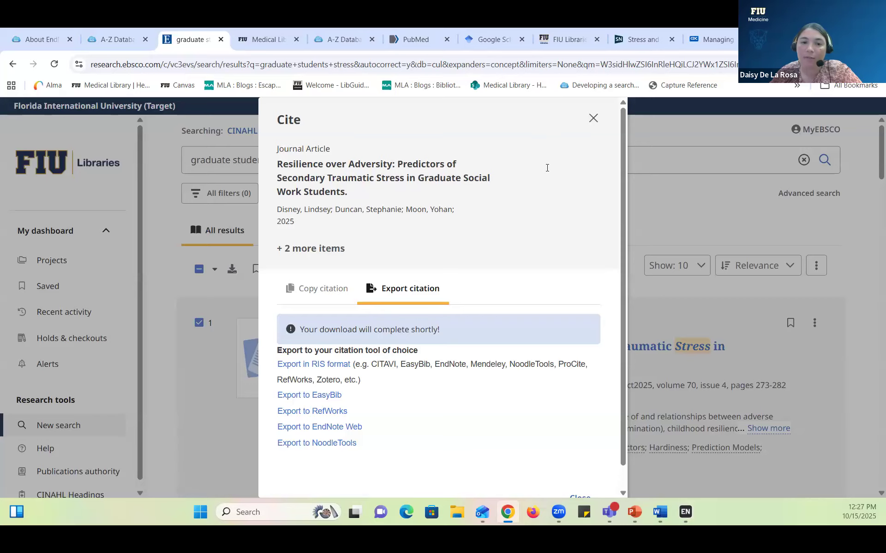
pyautogui.press('Escape')
pyautogui.click(199, 271)
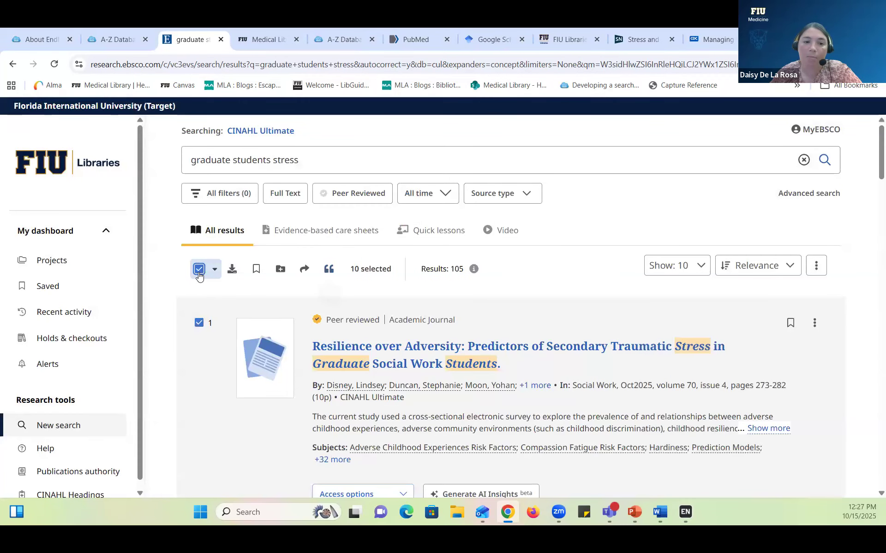
pyautogui.click(198, 271)
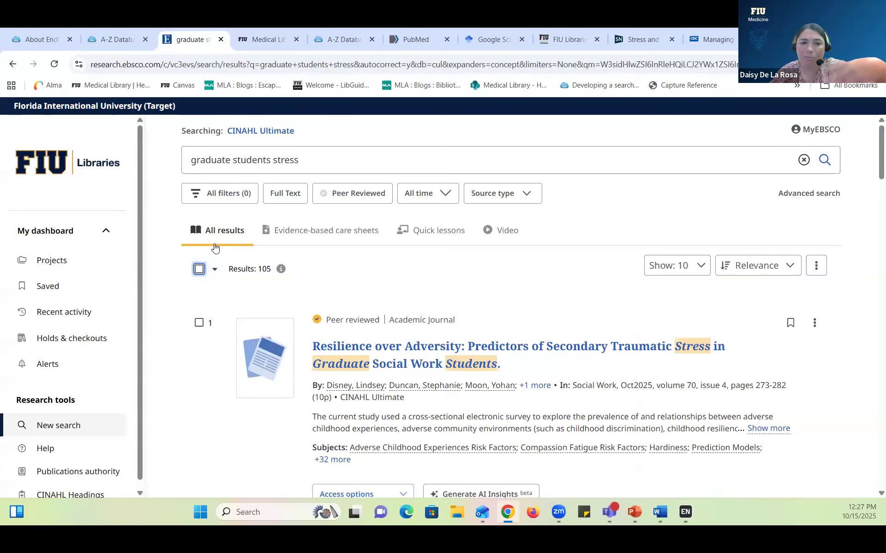
pyautogui.click(215, 269)
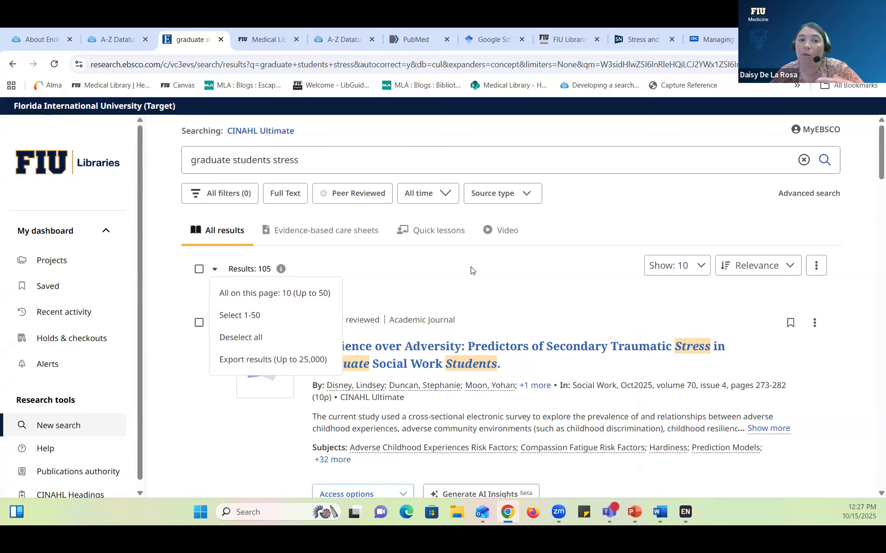
pyautogui.click(423, 303)
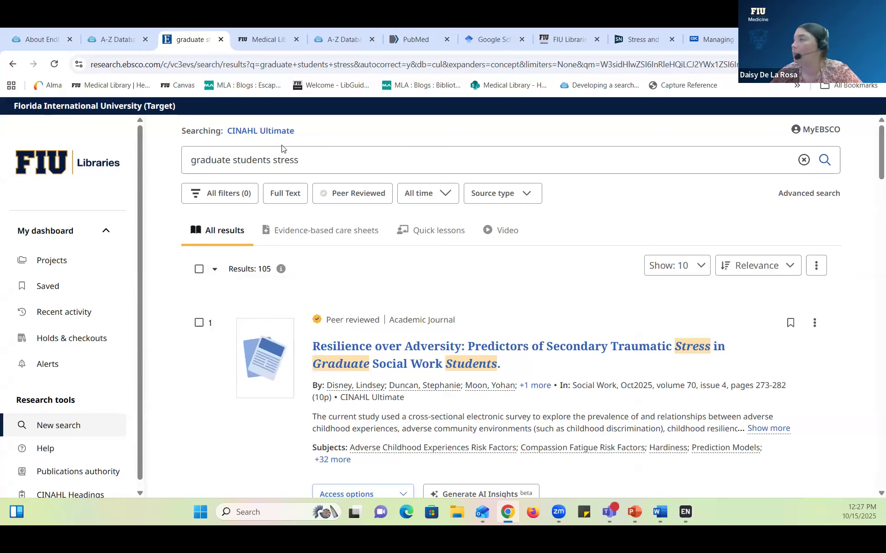
# Step: Open PsycINFO (via ProQuest) from the library's A-Z database list and dismiss the Resource Center pop-up
pyautogui.click(263, 39)
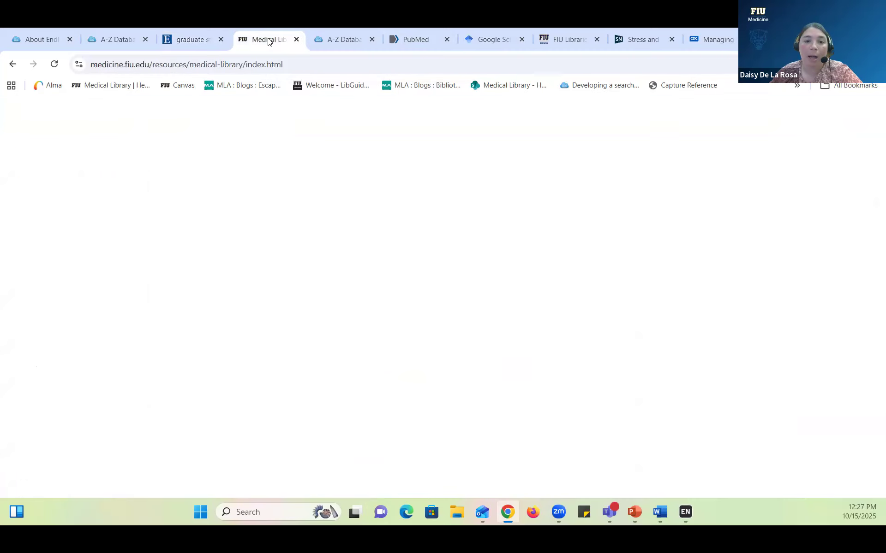
pyautogui.click(331, 40)
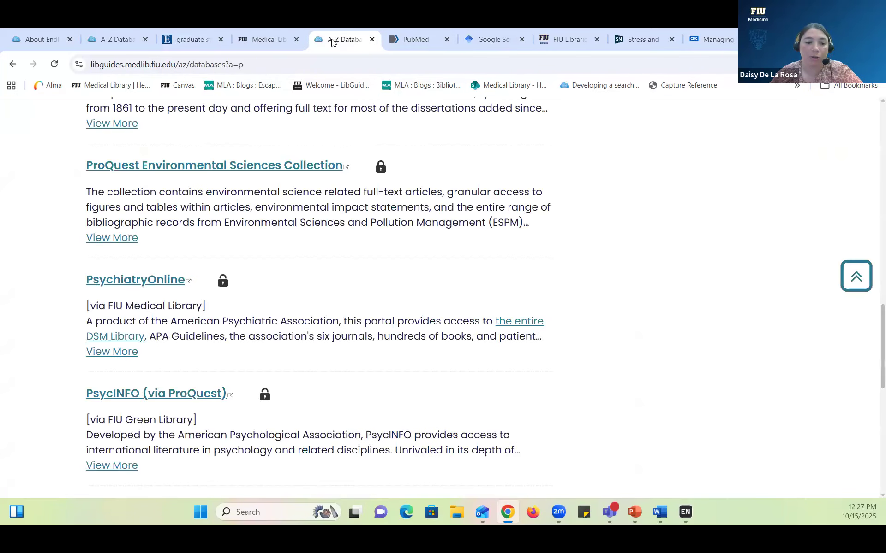
pyautogui.scroll(-1, 317, 147)
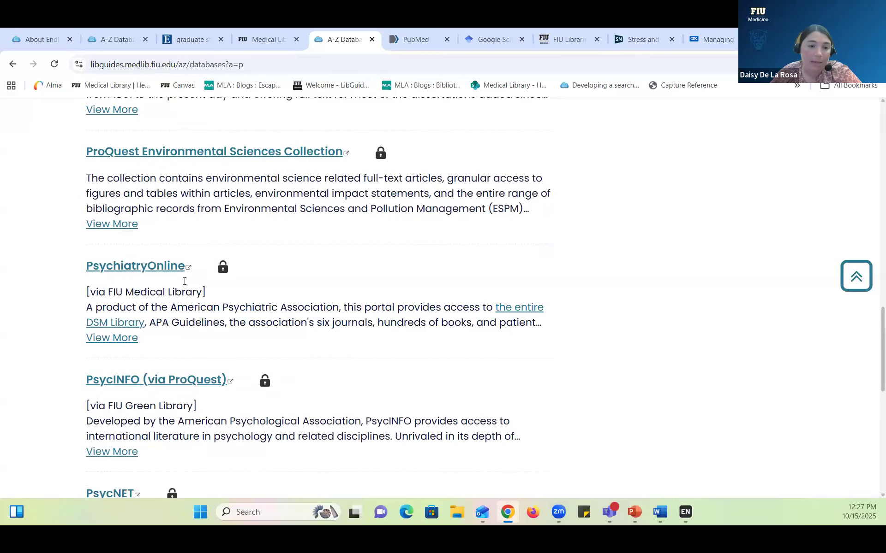
pyautogui.click(149, 342)
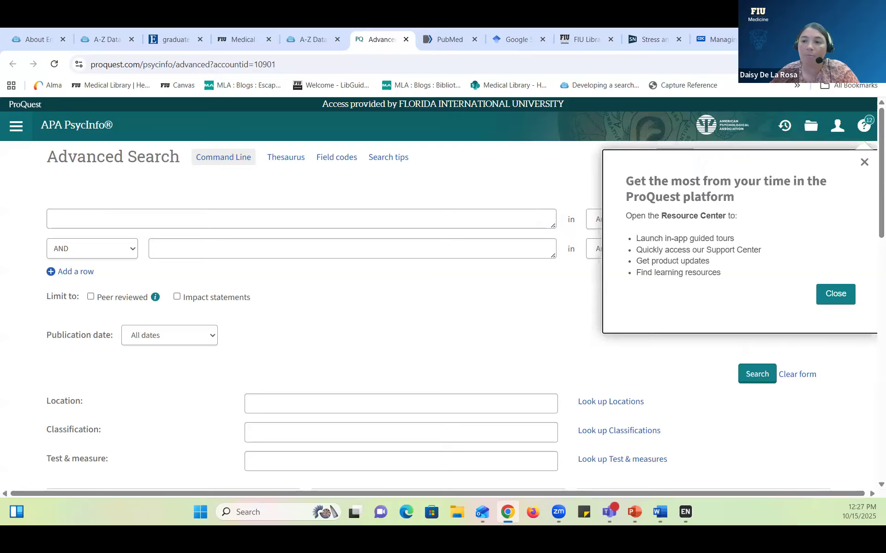
pyautogui.click(863, 164)
# Step: Search APA PsycInfo for "graduate students stress"
pyautogui.click(333, 213)
pyautogui.write('grauda')
pyautogui.press('BackSpace')
pyautogui.press('BackSpace')
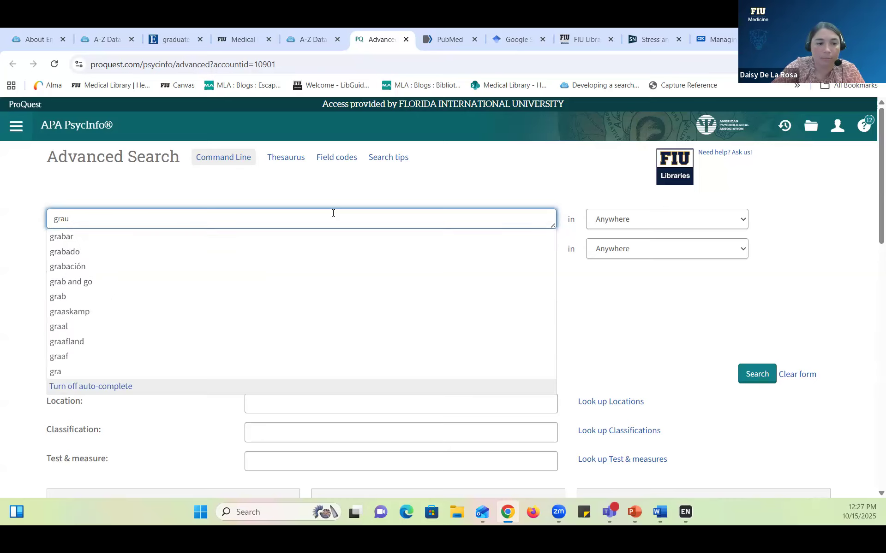
pyautogui.write('duate students')
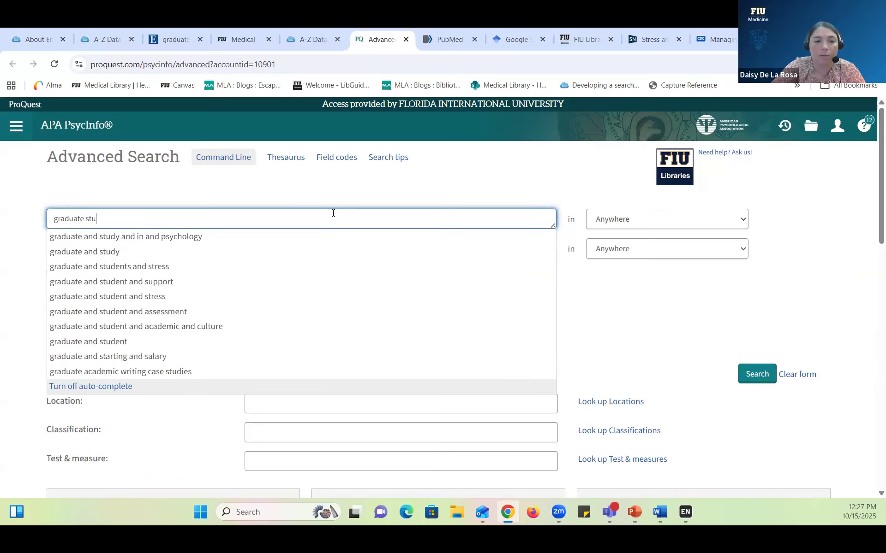
pyautogui.write(' stress')
pyautogui.press('Return')
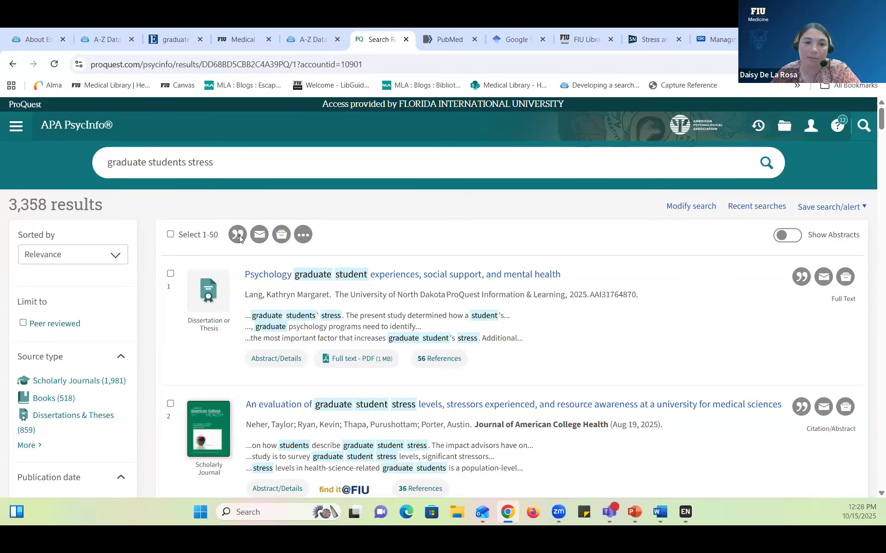
# Step: Open the second result, "An evaluation of graduate student stress levels...", and export its citation for EndNote as RIS with citation, abstract, indexing and PDF link
pyautogui.scroll(-3, 239, 235)
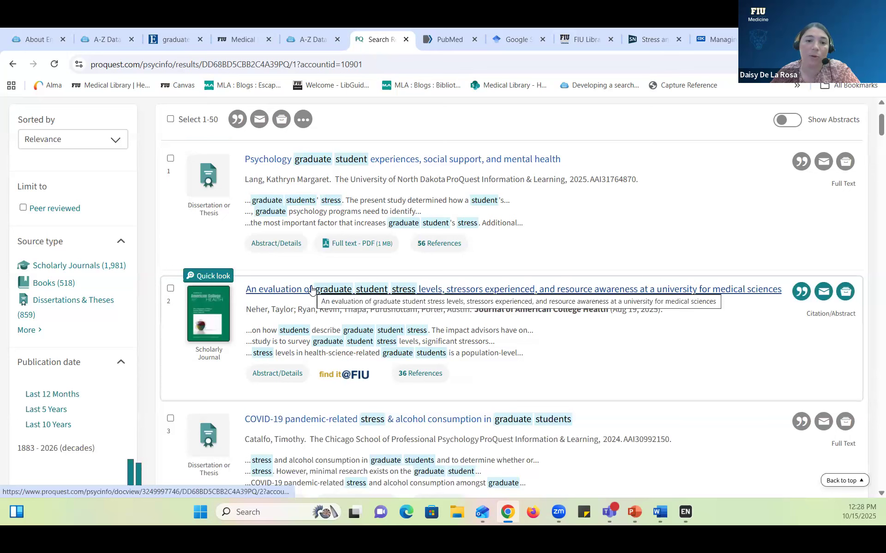
pyautogui.click(312, 290)
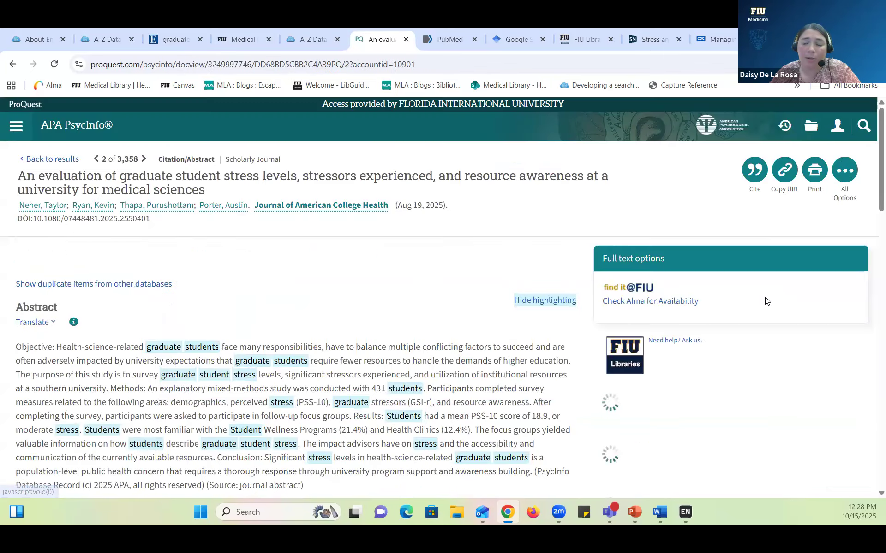
pyautogui.click(753, 180)
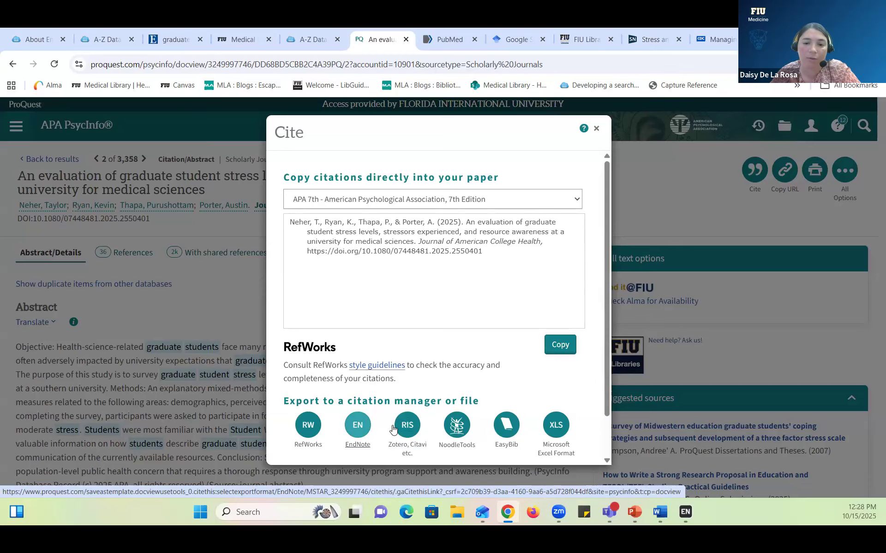
pyautogui.click(363, 447)
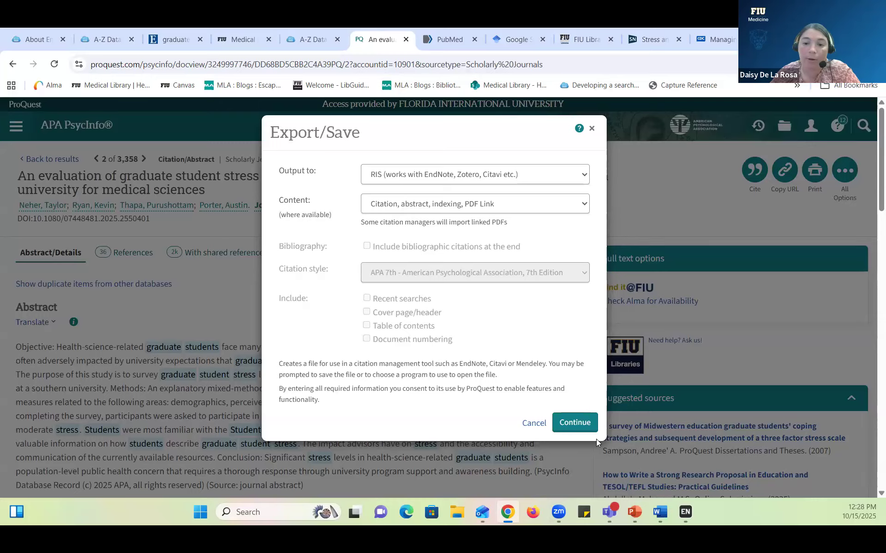
pyautogui.click(575, 422)
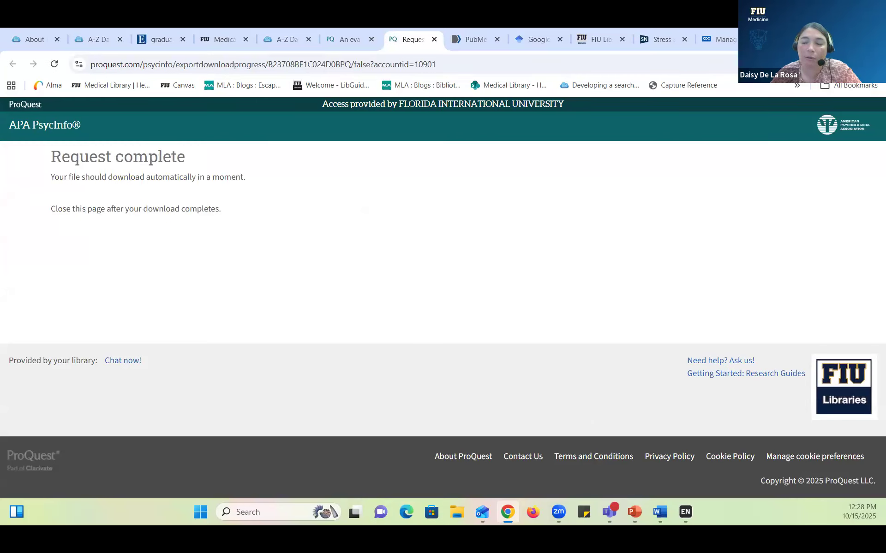
# Step: Import the downloaded ProQuest RIS file into the EndNote workshop library and display all references
pyautogui.click(739, 97)
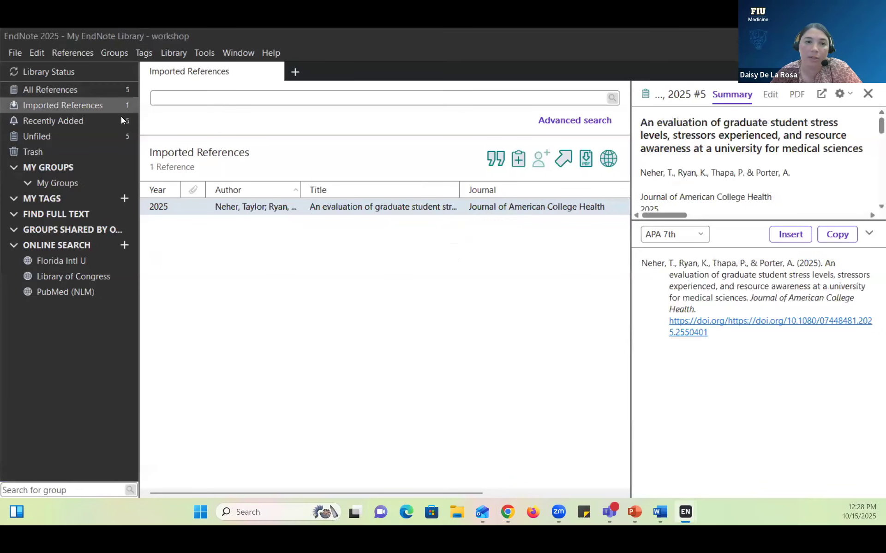
pyautogui.click(91, 92)
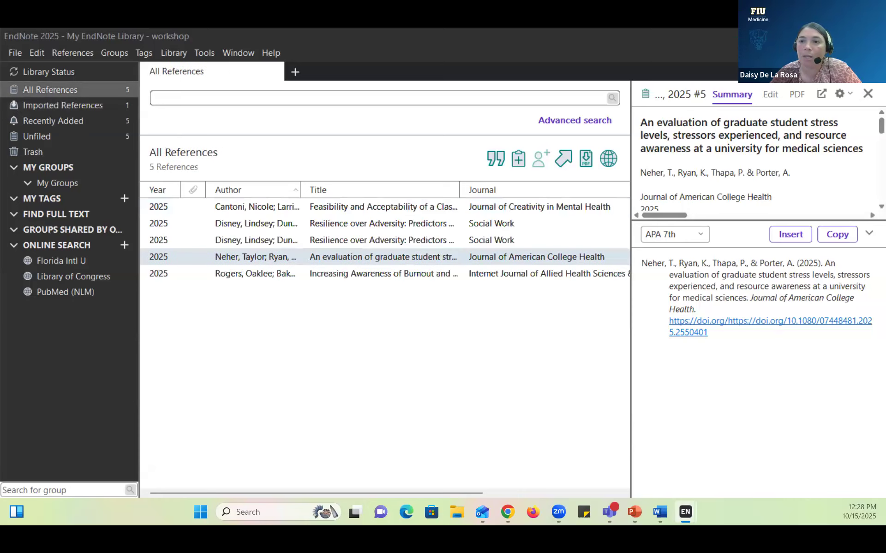
# Step: Switch back to Chrome and search PubMed for "graduate students stress"
pyautogui.click(508, 512)
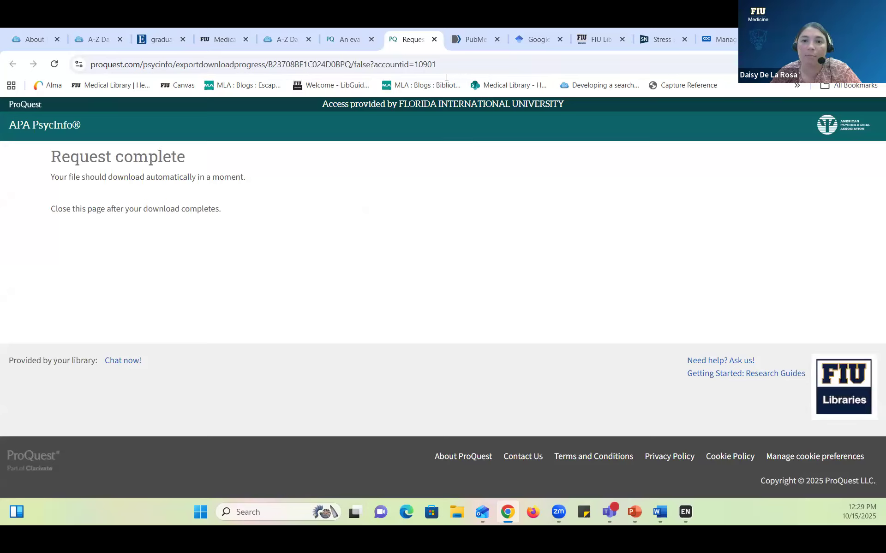
pyautogui.click(462, 46)
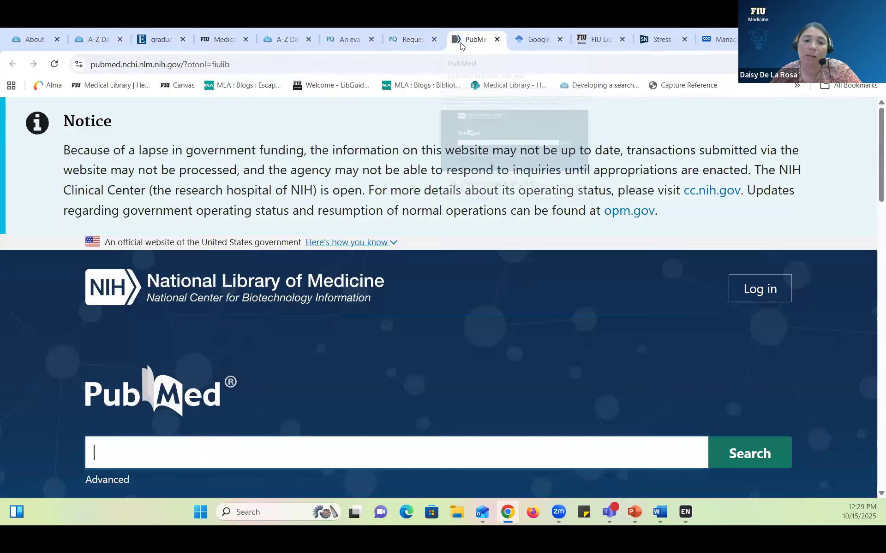
pyautogui.scroll(-5, 503, 301)
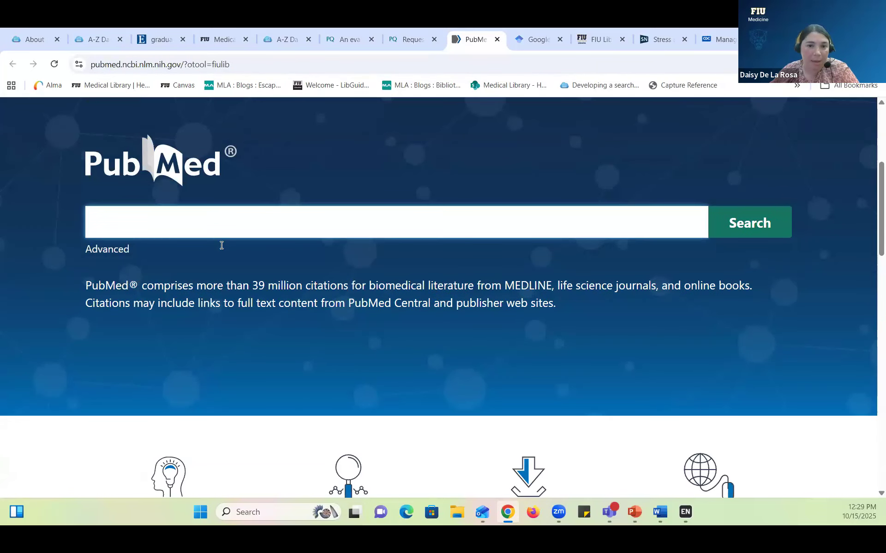
pyautogui.press('Return')
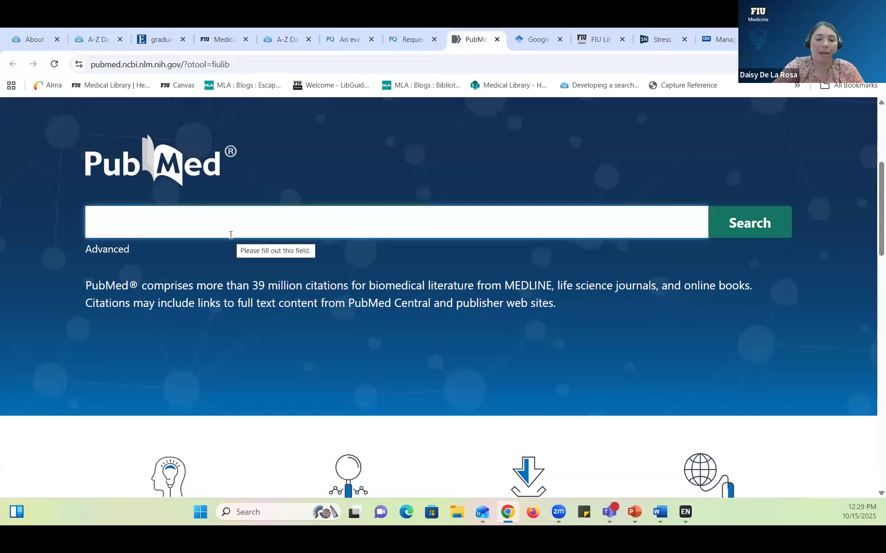
pyautogui.write('graduate stude')
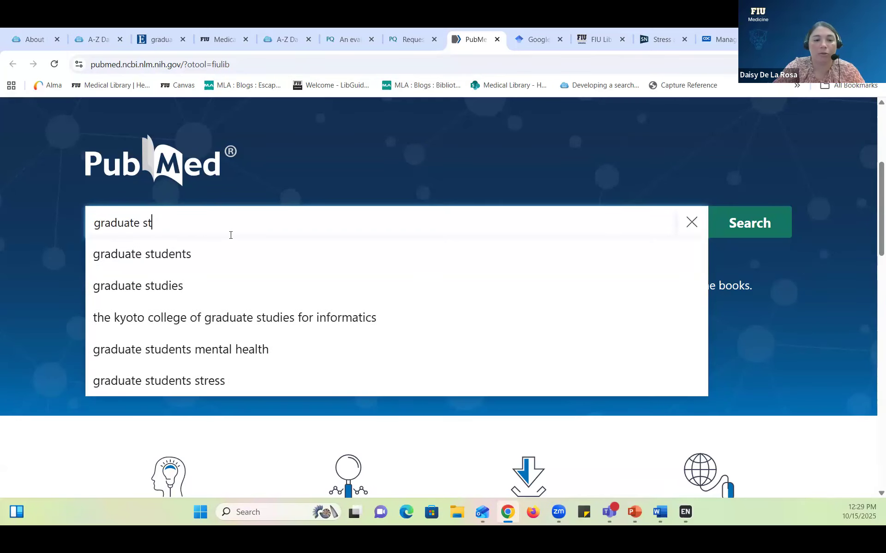
pyautogui.write('nts stress')
pyautogui.press('Return')
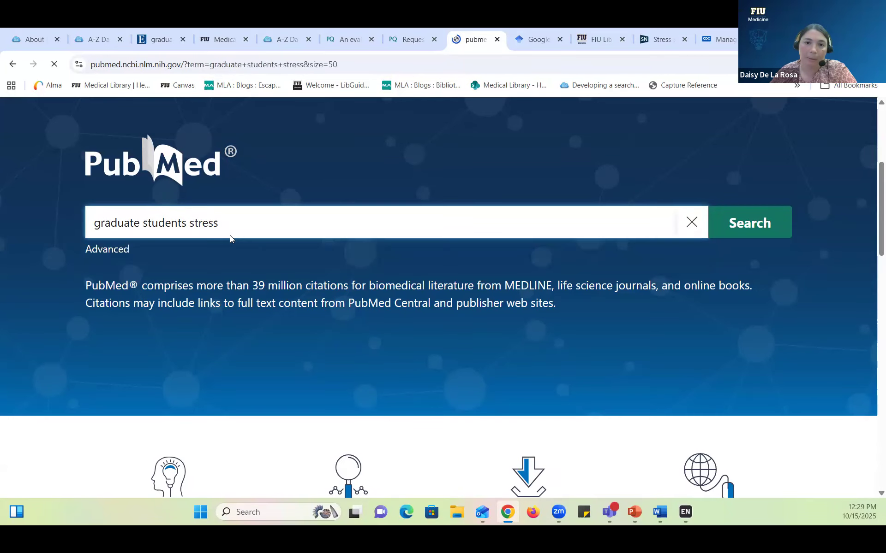
# Step: Select three articles in the PubMed results, including the first two
pyautogui.scroll(-5, 501, 243)
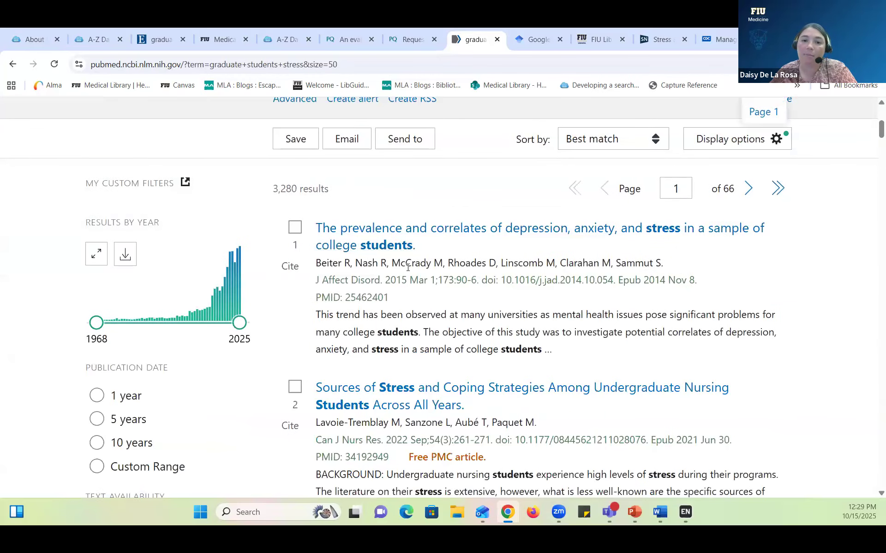
pyautogui.click(295, 227)
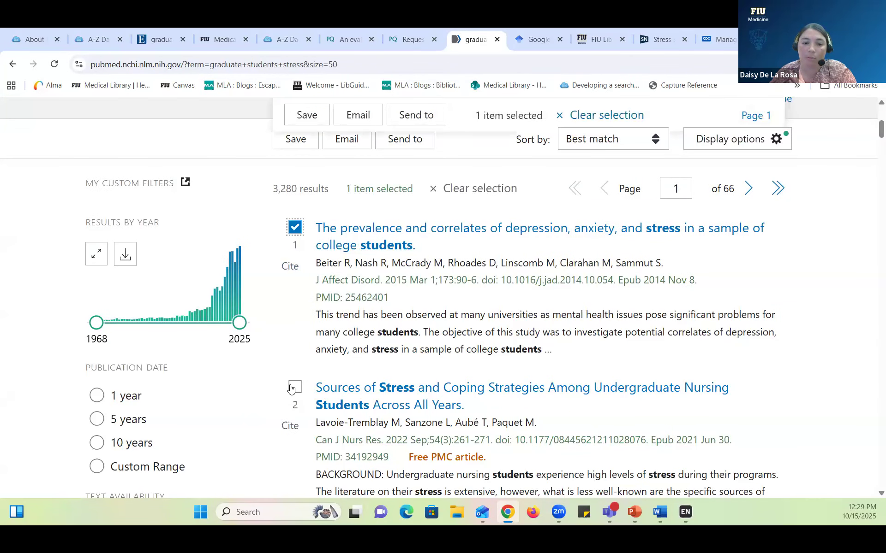
pyautogui.click(295, 387)
pyautogui.scroll(-3, 292, 386)
pyautogui.click(295, 374)
pyautogui.scroll(3, 356, 282)
pyautogui.scroll(2, 364, 276)
# Step: Send the three selected PubMed articles to a citation manager by creating a citation file
pyautogui.click(413, 257)
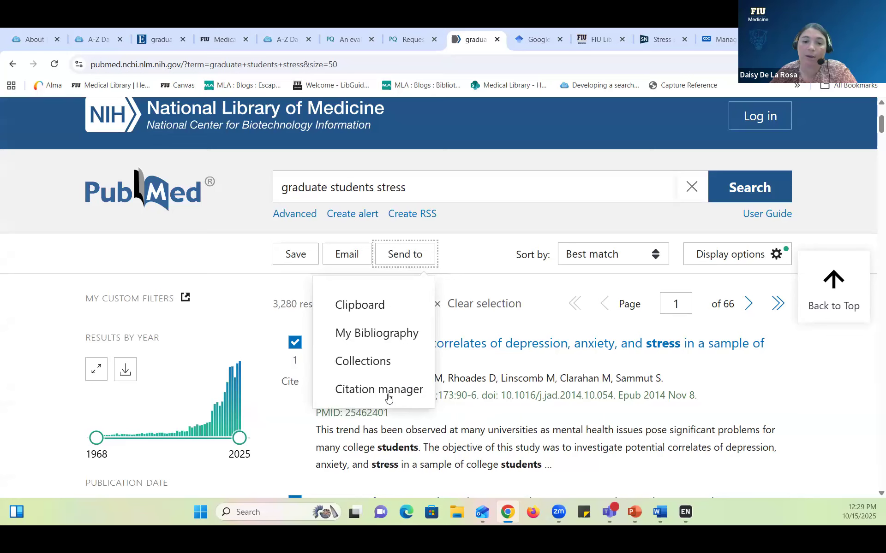
pyautogui.click(387, 396)
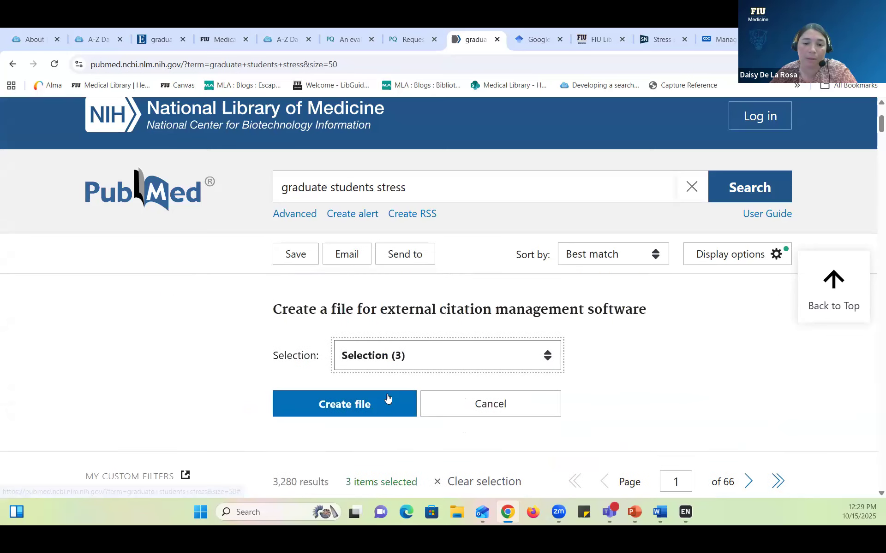
pyautogui.click(369, 403)
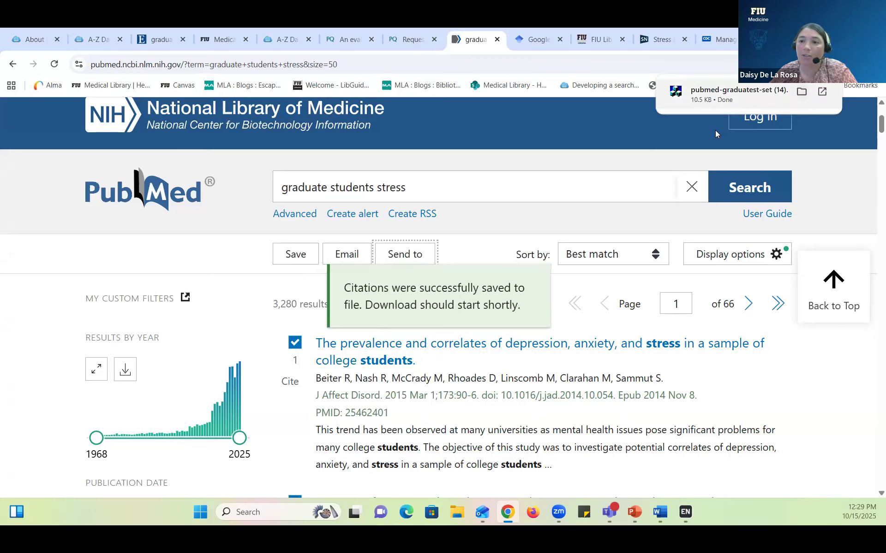
# Step: Open the downloaded PubMed citation file in EndNote and display all references in the workshop library
pyautogui.click(730, 99)
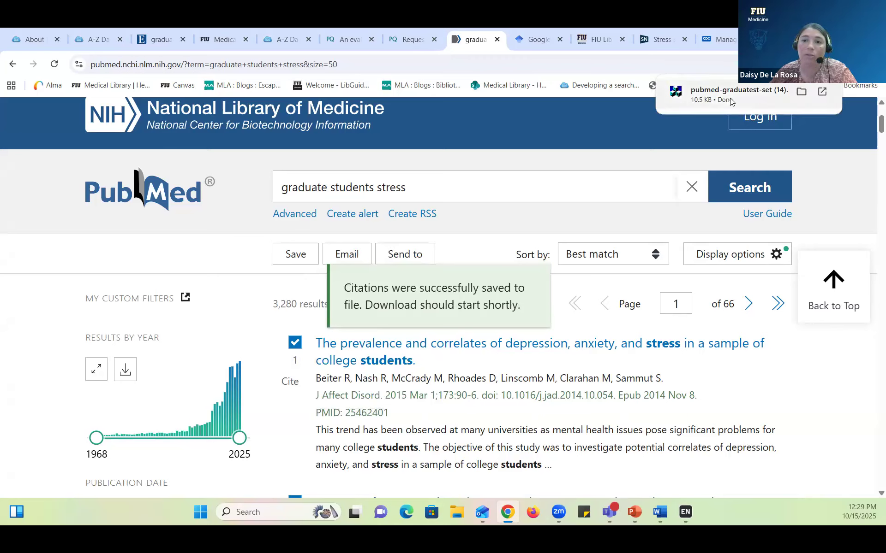
pyautogui.click(683, 510)
pyautogui.click(477, 313)
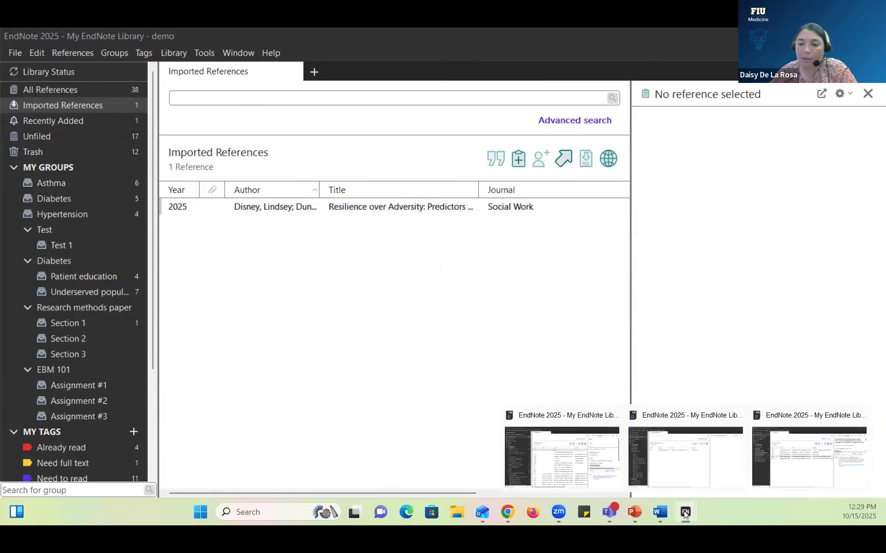
pyautogui.click(809, 457)
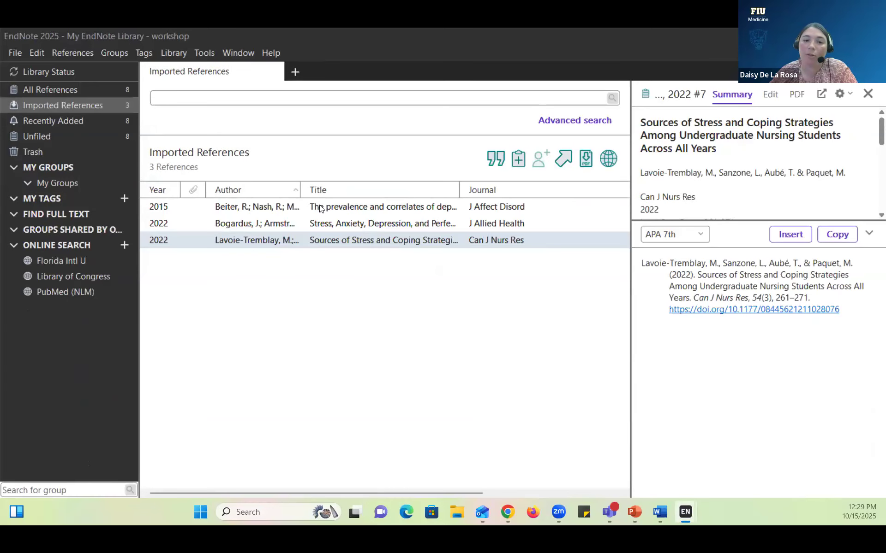
pyautogui.click(59, 91)
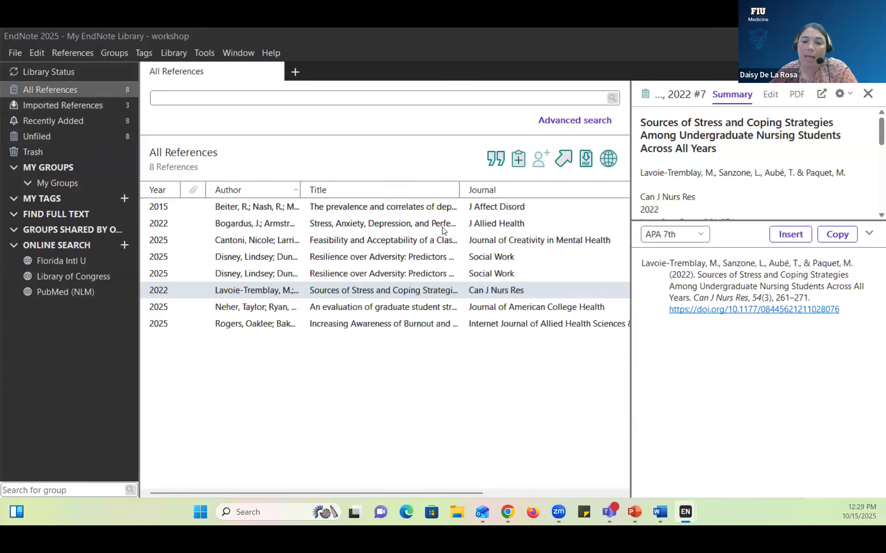
# Step: Return to Chrome, open the first PubMed result, "The prevalence and correlates of depression, anxiety, and stress...", and bring up its citation
pyautogui.click(507, 512)
pyautogui.click(455, 305)
pyautogui.click(413, 350)
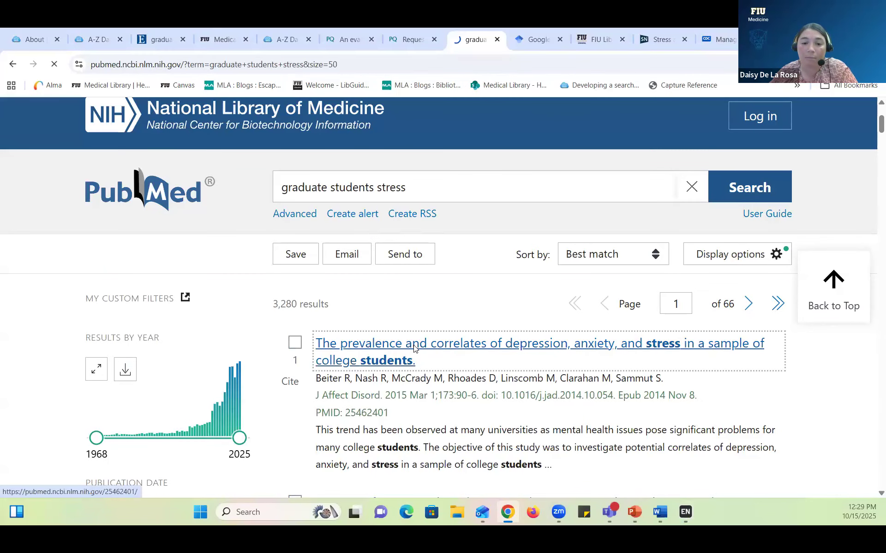
pyautogui.scroll(-5, 413, 346)
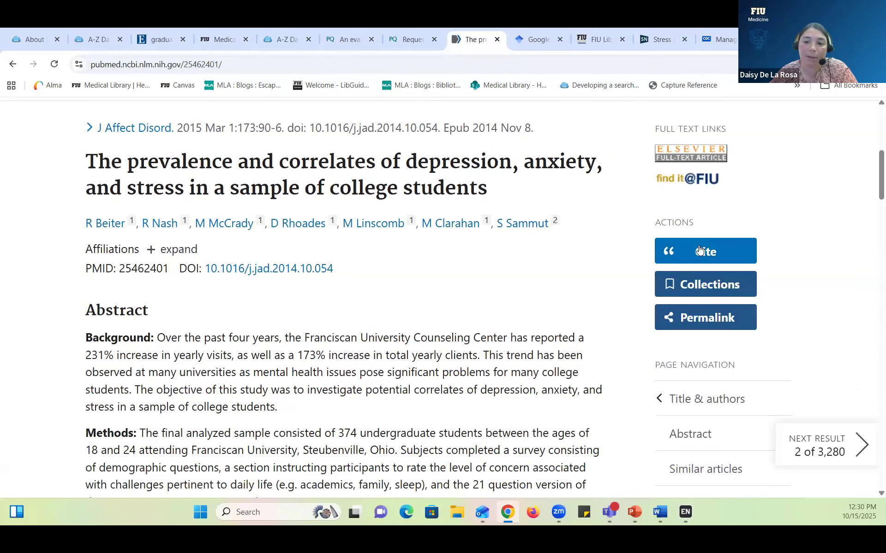
pyautogui.click(698, 249)
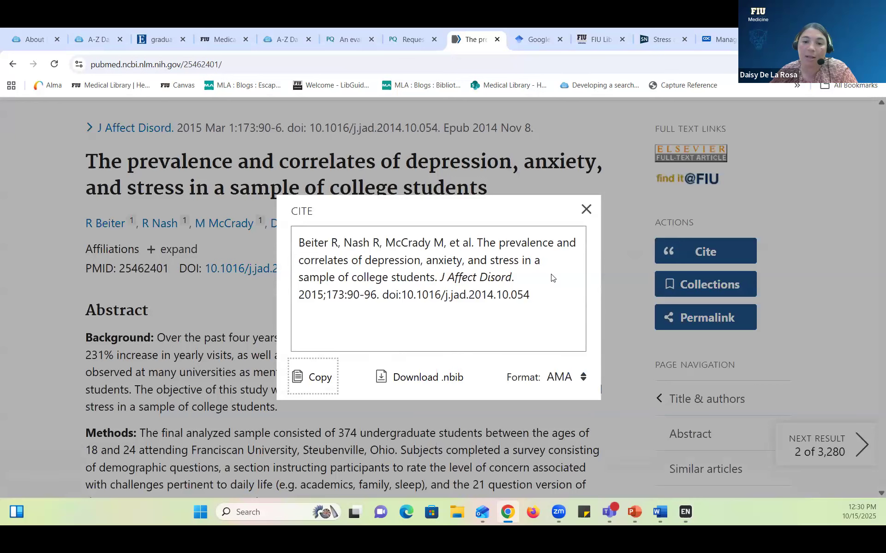
# Step: Download the article's citation as an .nbib file, import it into EndNote and display all references
pyautogui.click(424, 384)
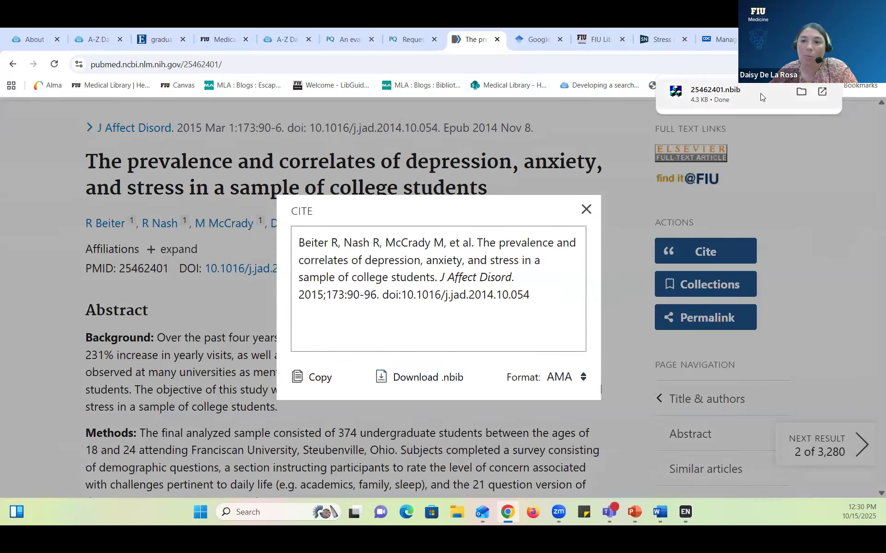
pyautogui.click(760, 93)
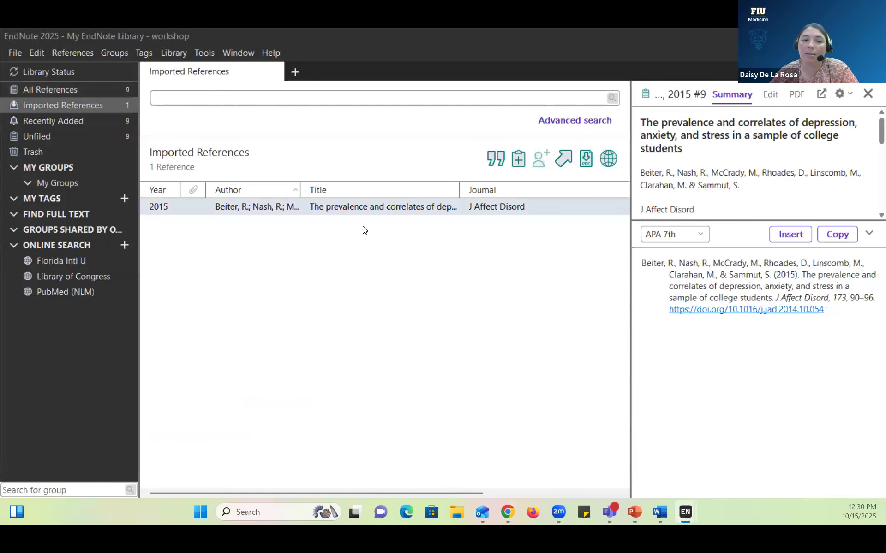
pyautogui.click(72, 92)
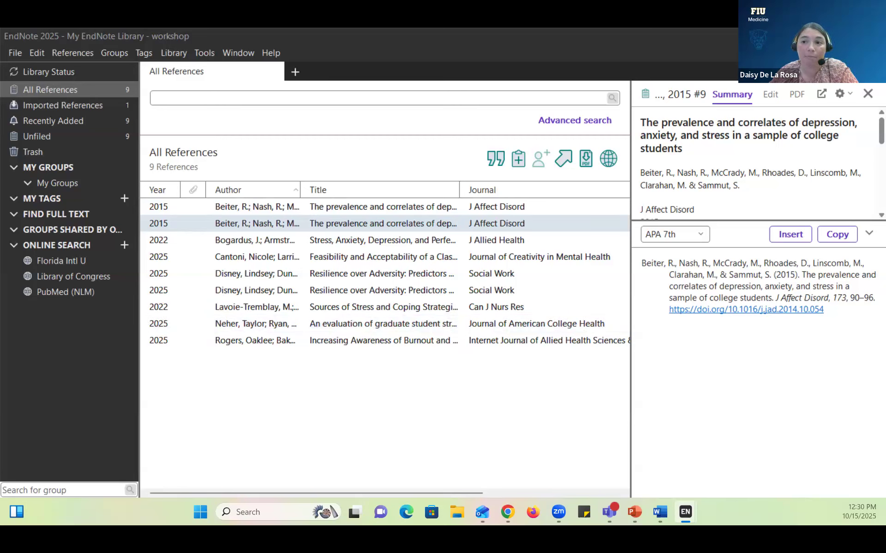
# Step: Back in Chrome, close the PubMed citation window and search Google Scholar for "graduate students stress"
pyautogui.hotkey('alt', 'Tab')
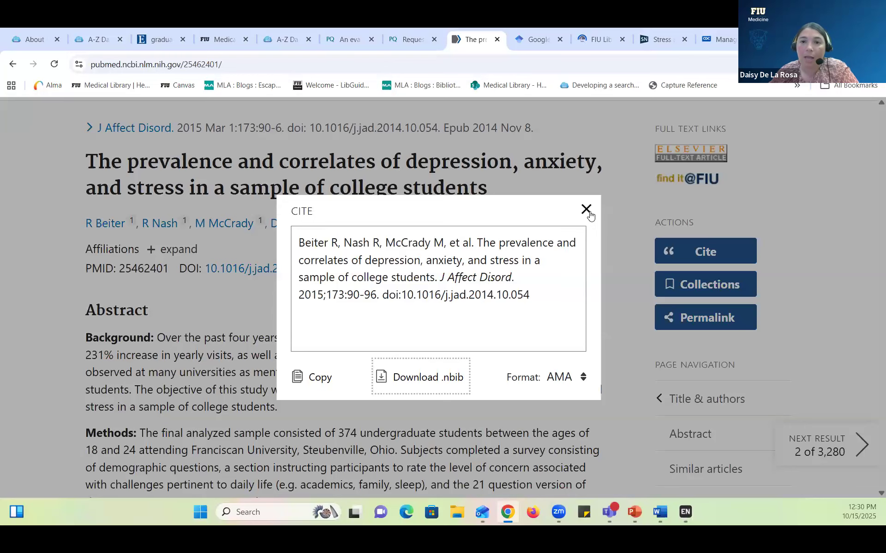
pyautogui.click(587, 210)
pyautogui.click(537, 36)
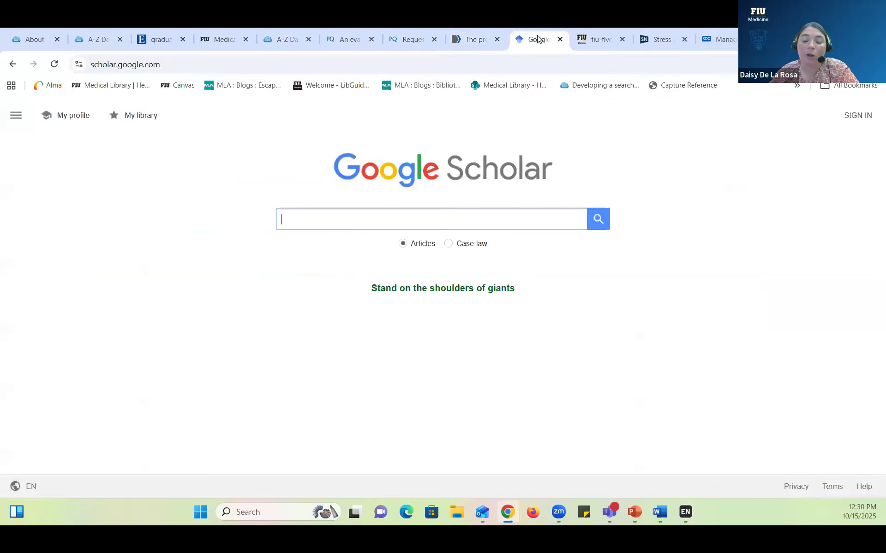
pyautogui.click(355, 226)
pyautogui.write('grad')
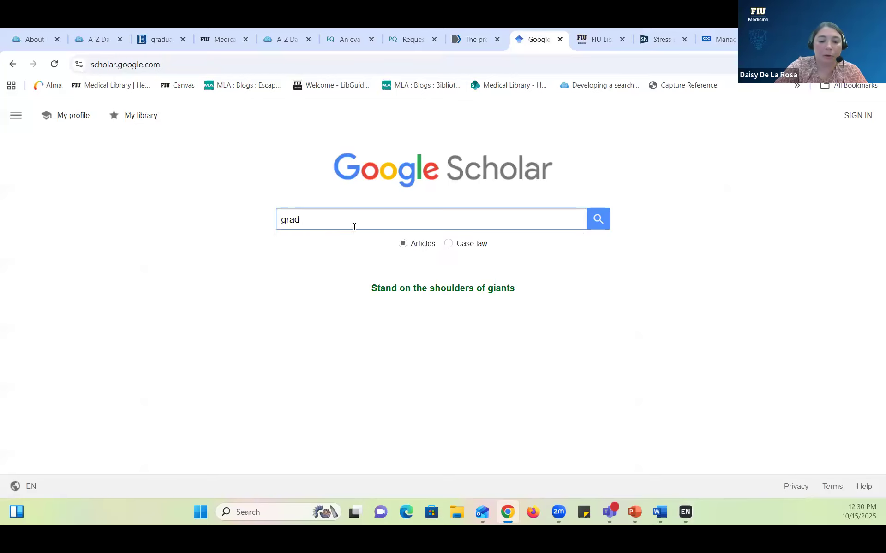
pyautogui.write('uate s')
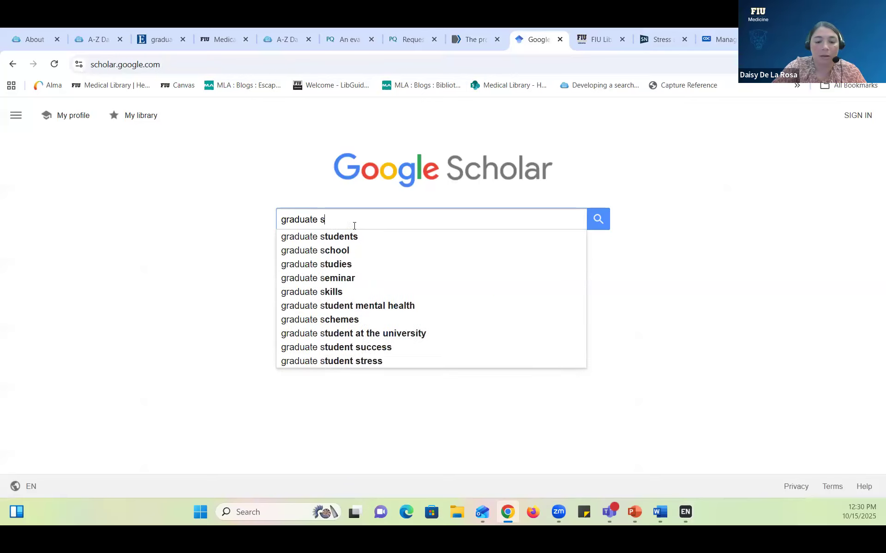
pyautogui.write('tudents stress')
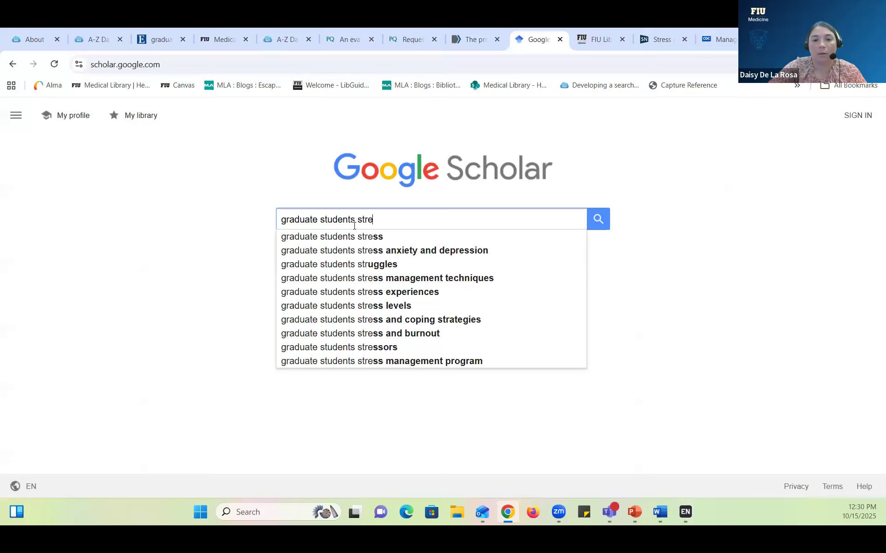
pyautogui.press('Return')
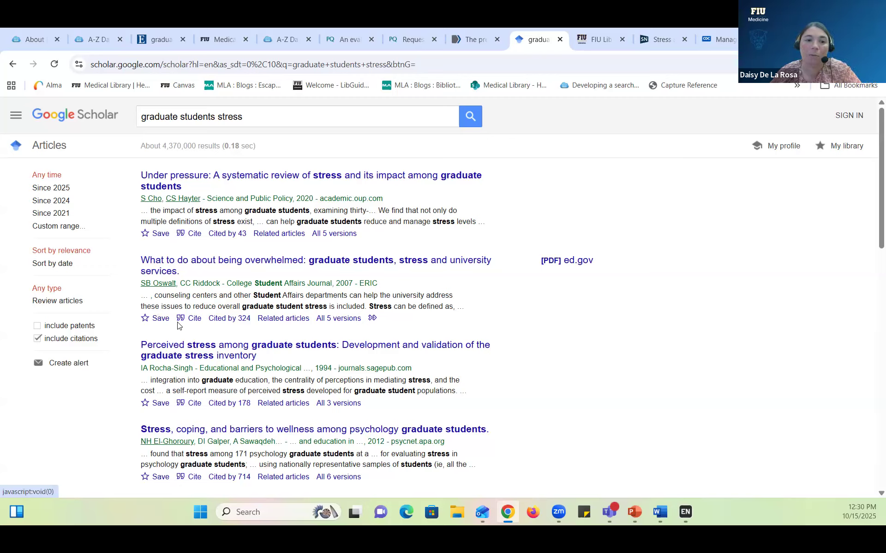
# Step: Export the citation of the first Google Scholar result, "Under pressure: A systematic review of stress...", in EndNote format and open the downloaded file
pyautogui.click(191, 237)
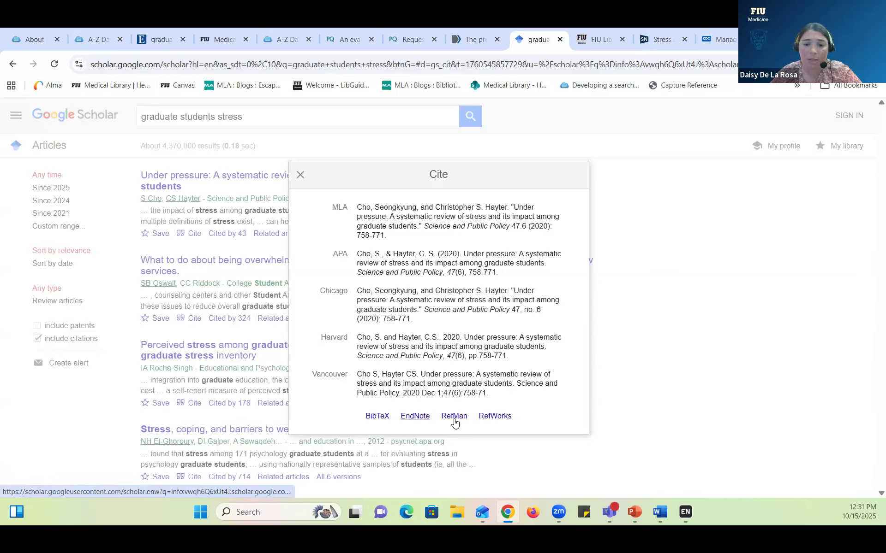
pyautogui.click(415, 424)
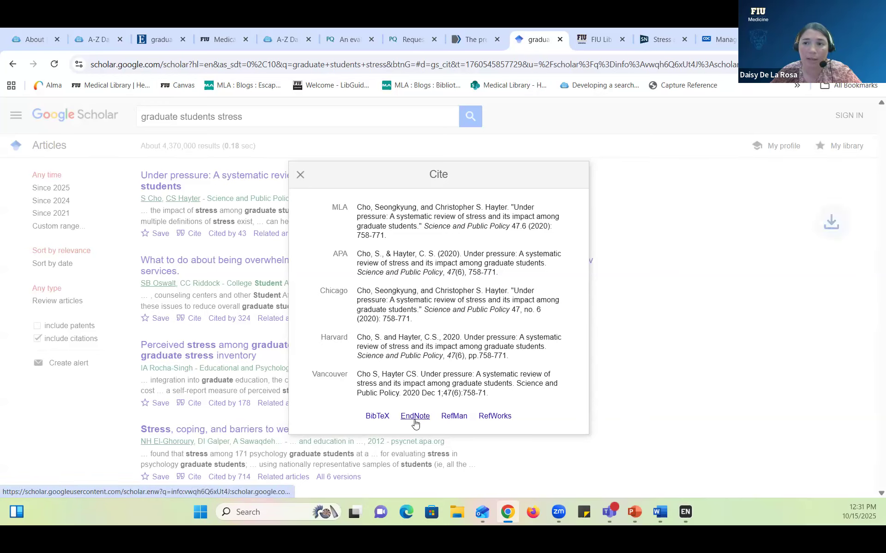
pyautogui.click(731, 92)
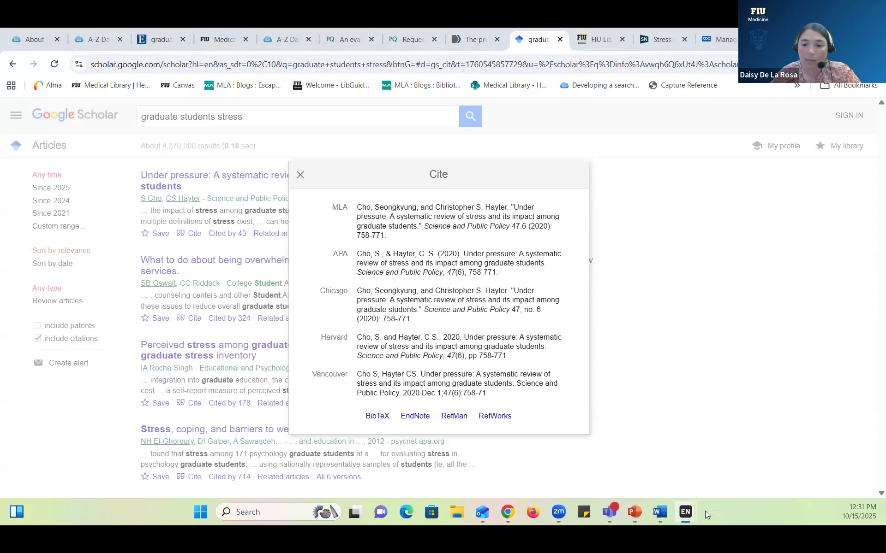
# Step: Switch to the workshop library in EndNote and display all references
pyautogui.moveTo(689, 523)
pyautogui.click(681, 474)
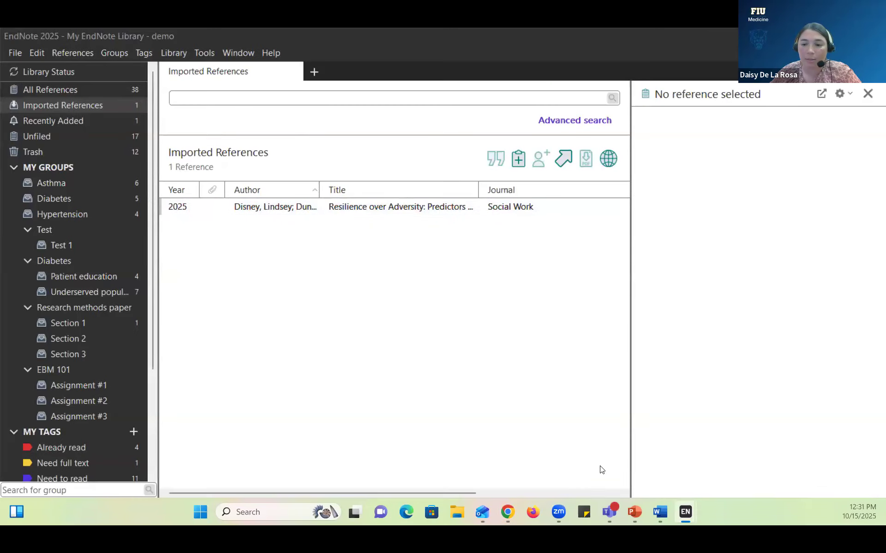
pyautogui.moveTo(681, 515)
pyautogui.click(808, 447)
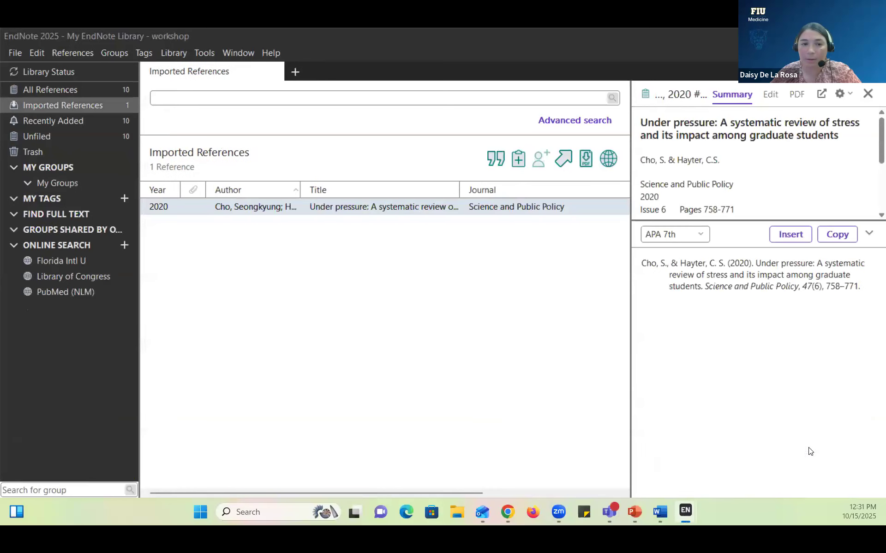
pyautogui.click(63, 90)
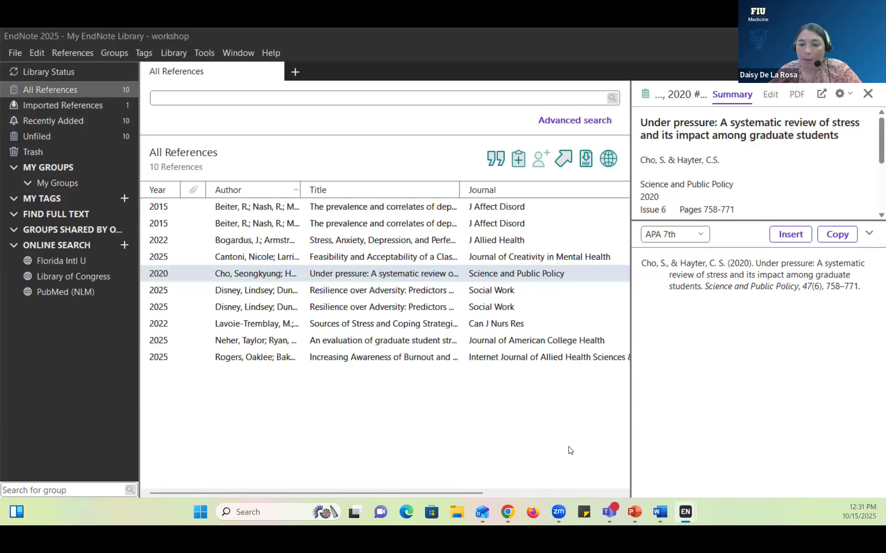
# Step: Back in Chrome, close the Google Scholar citation window and switch to the FIU Libraries catalog results for "bates guide to physical examination"
pyautogui.click(508, 513)
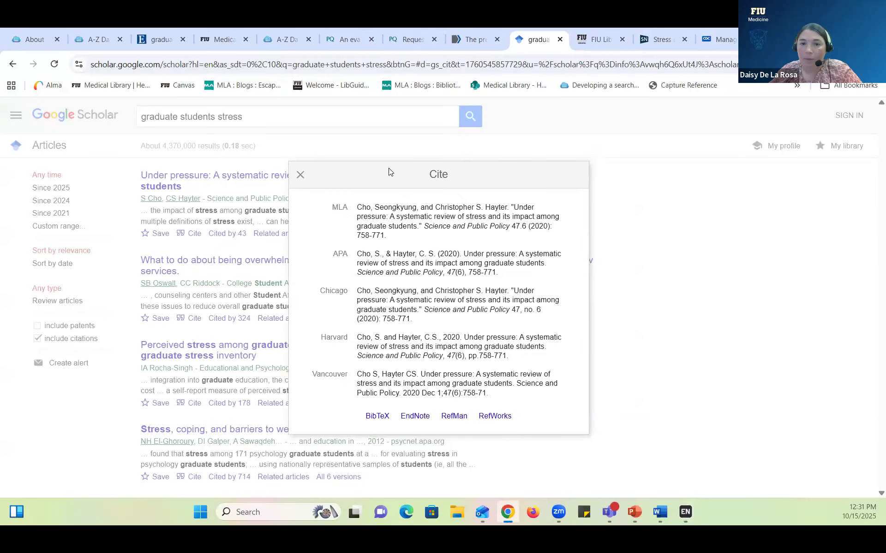
pyautogui.click(301, 176)
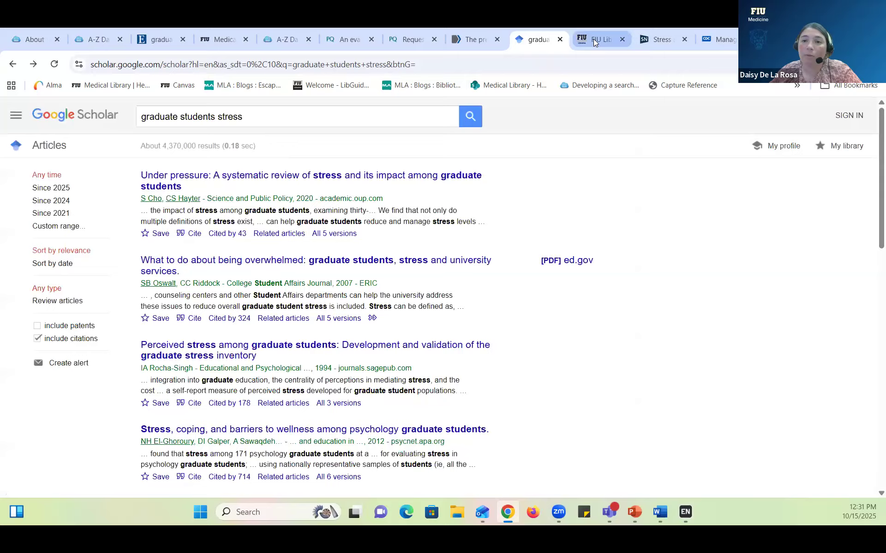
pyautogui.click(593, 38)
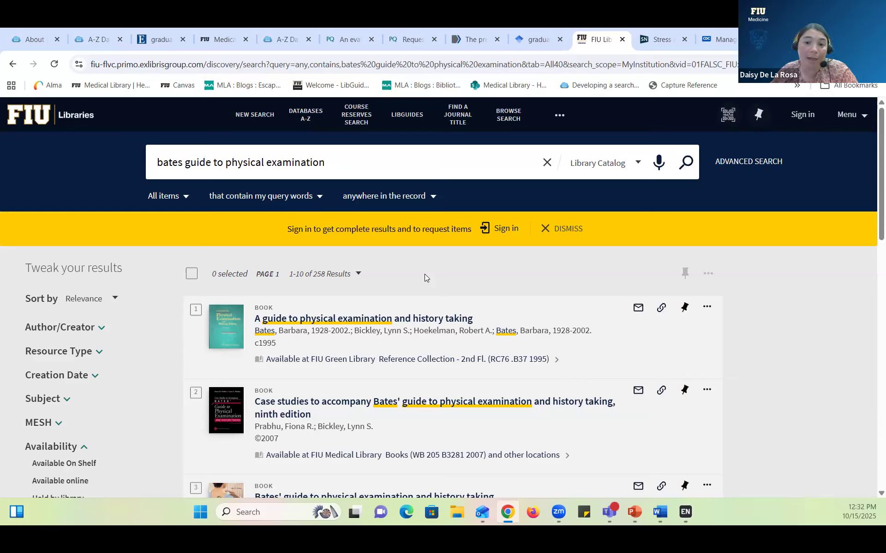
# Step: Open the 2021 "Bates' guide to physical examination and history taking" catalog record and display its RIS export options
pyautogui.scroll(-2, 425, 276)
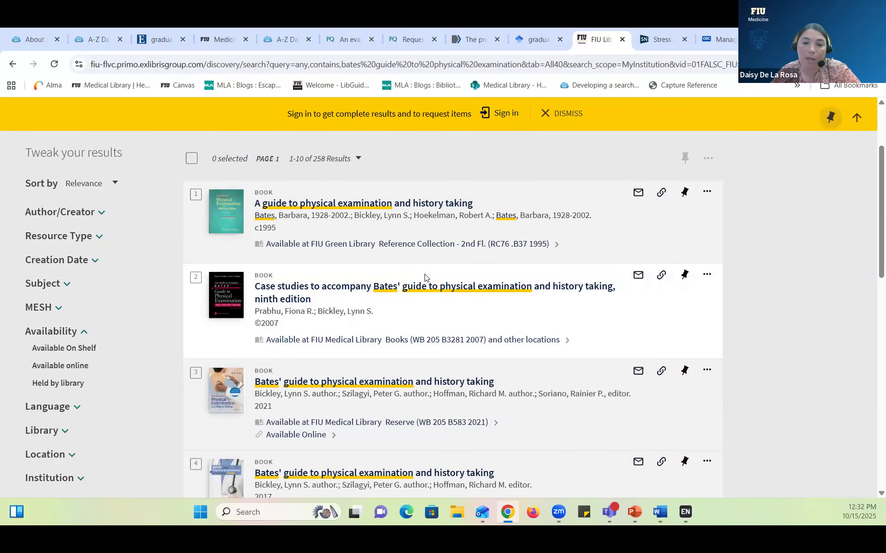
pyautogui.scroll(-2, 425, 276)
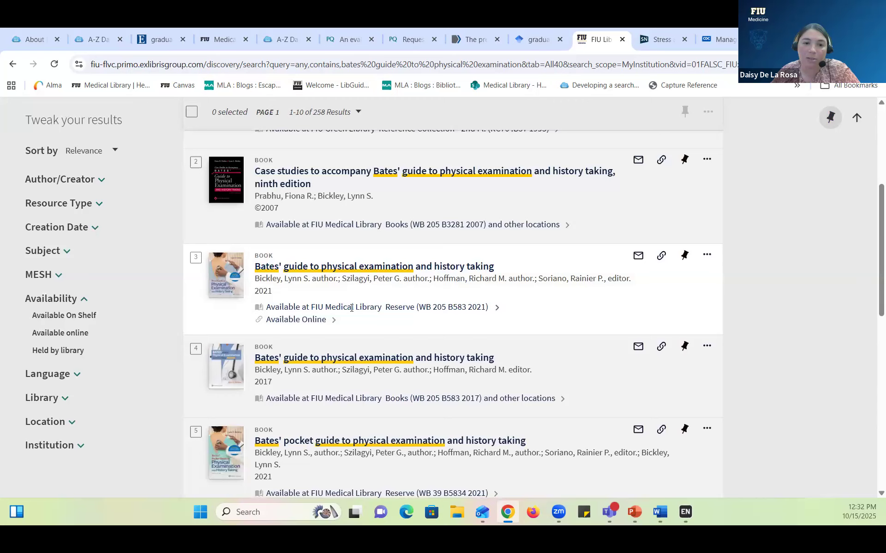
pyautogui.click(327, 272)
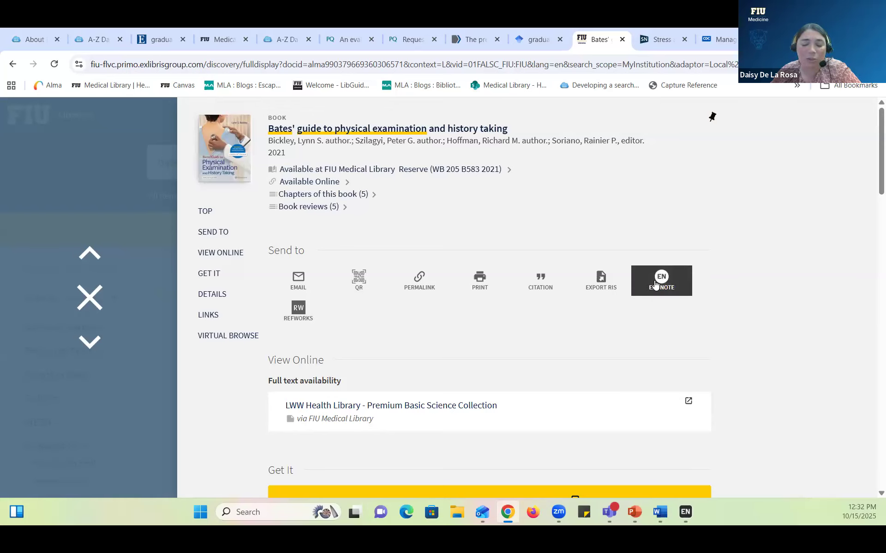
pyautogui.click(602, 290)
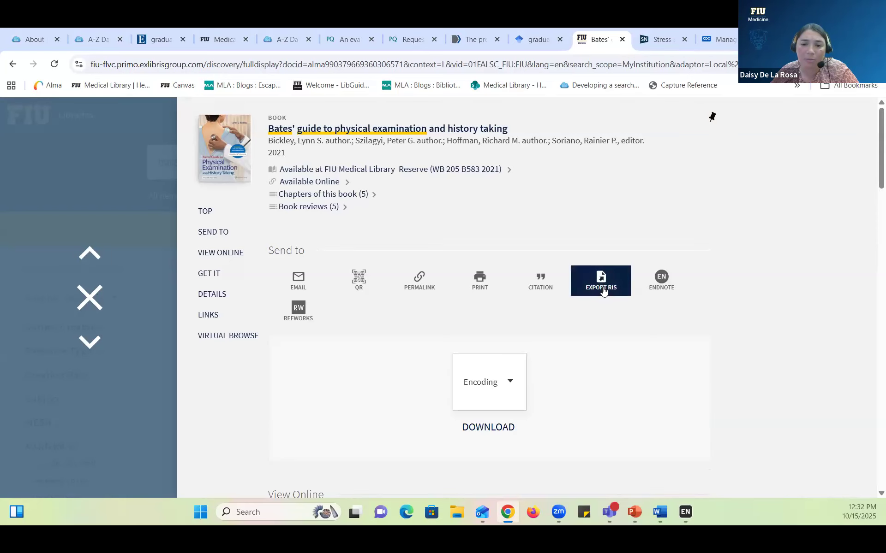
pyautogui.scroll(-1, 609, 288)
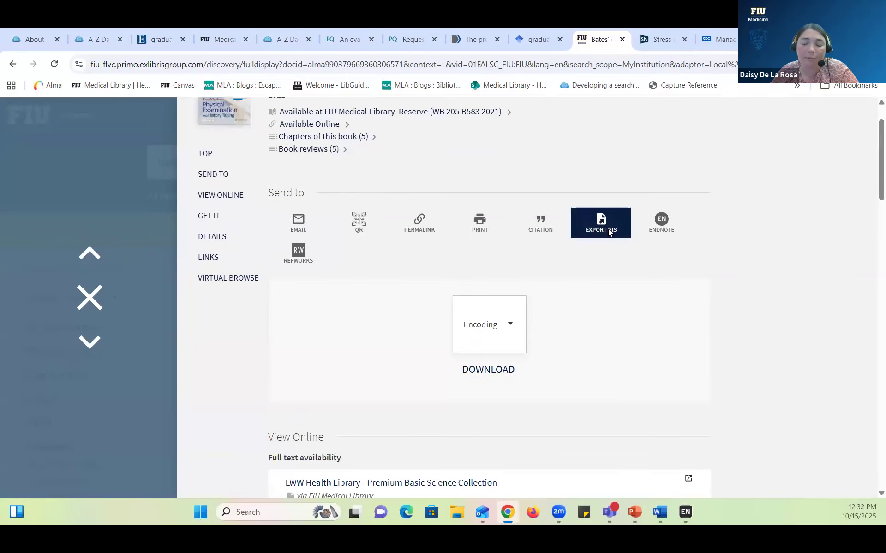
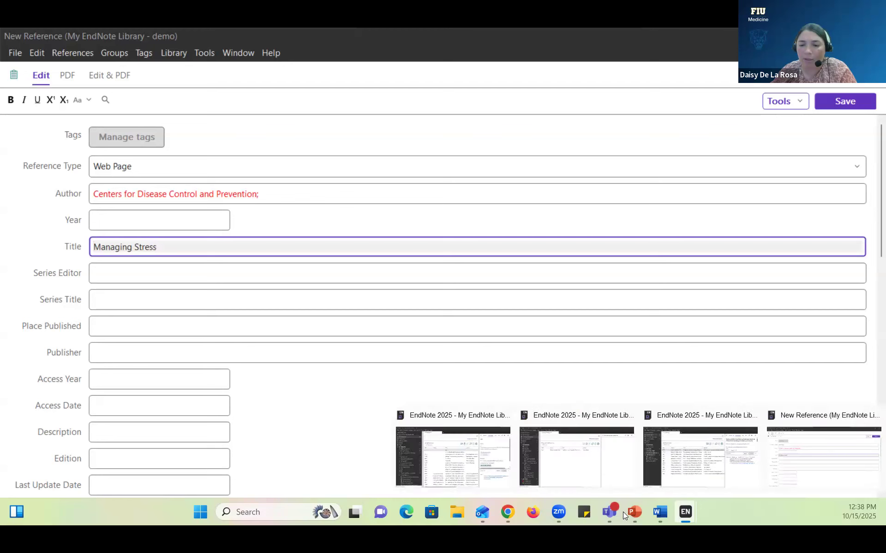
# Step: Check the CDC page's date in Chrome, then set the new web page reference's year to 2025 in EndNote, save it and close it
pyautogui.click(511, 515)
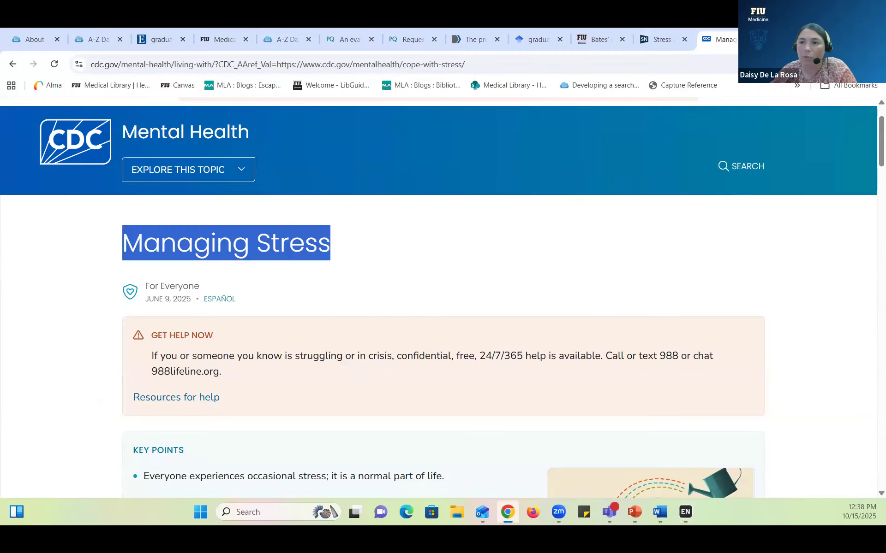
pyautogui.hotkey('alt', 'Tab')
pyautogui.click(138, 220)
pyautogui.write('2025')
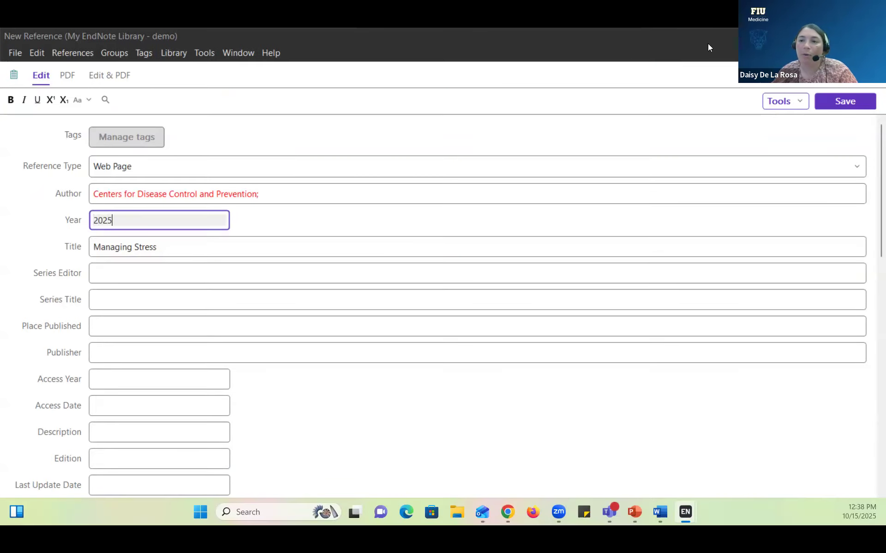
pyautogui.click(854, 102)
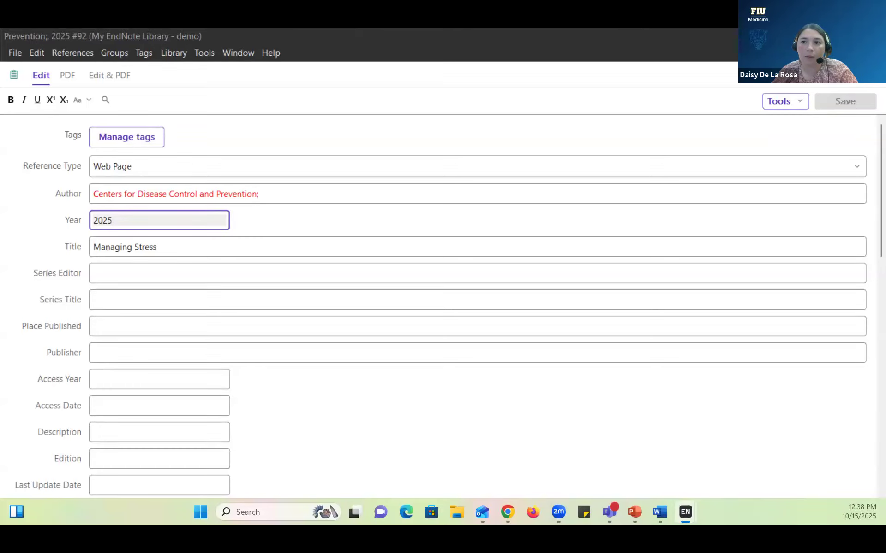
pyautogui.click(872, 36)
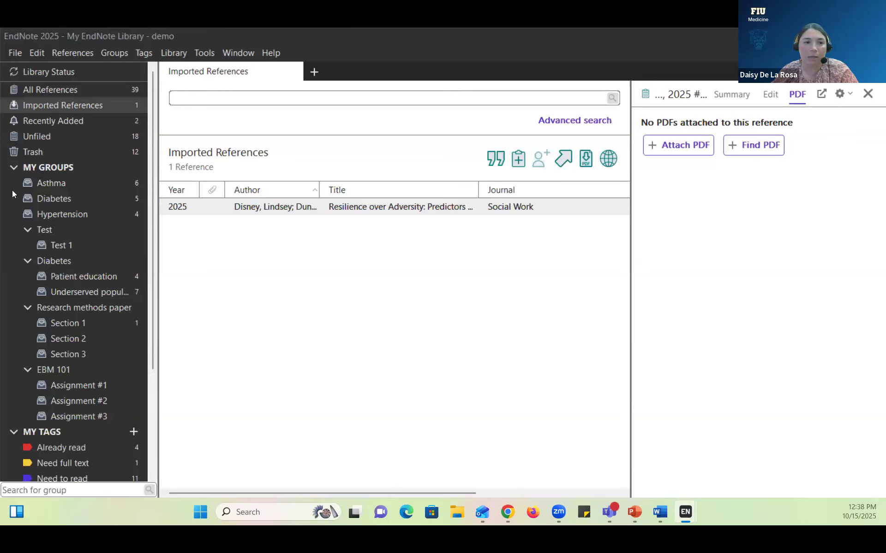
# Step: Display all references in the demo library and examine the summary and APA 7th citation of the "Managing Stress" web page reference
pyautogui.click(59, 92)
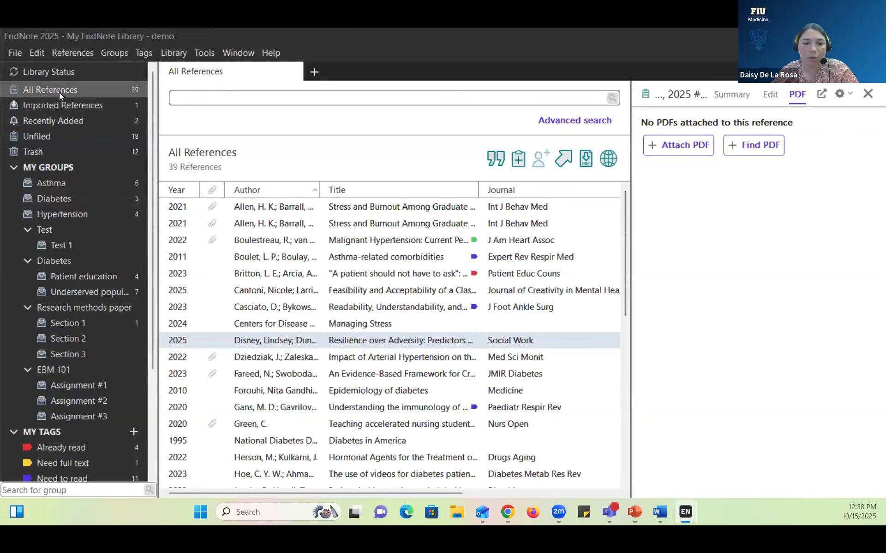
pyautogui.click(295, 325)
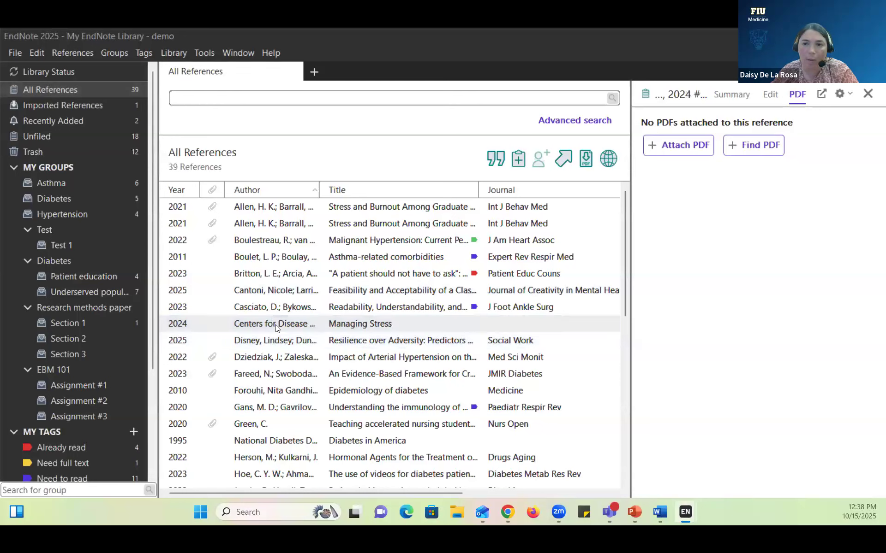
pyautogui.click(735, 96)
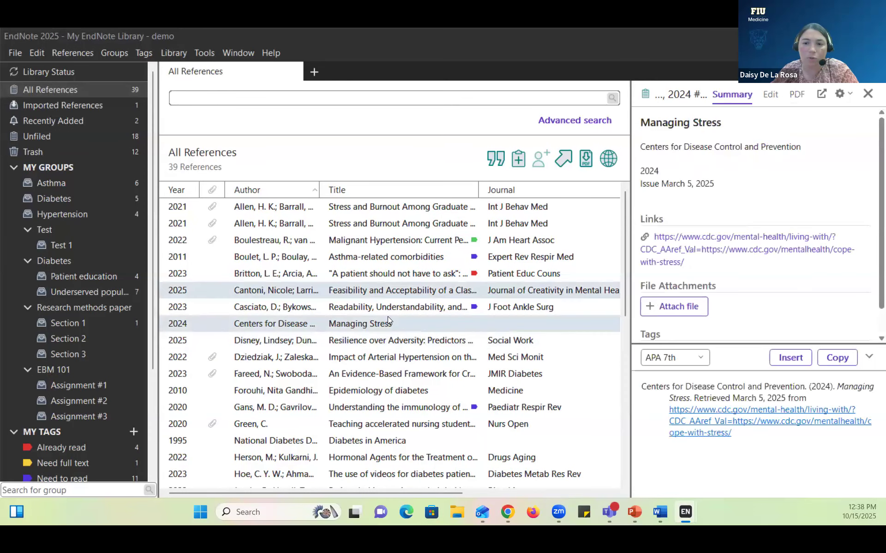
pyautogui.moveTo(745, 437); pyautogui.dragTo(636, 388)
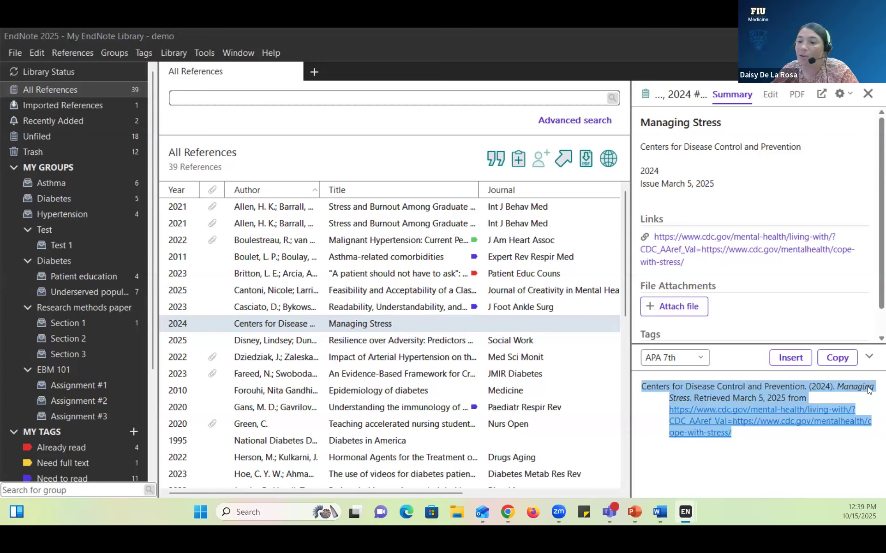
pyautogui.click(748, 434)
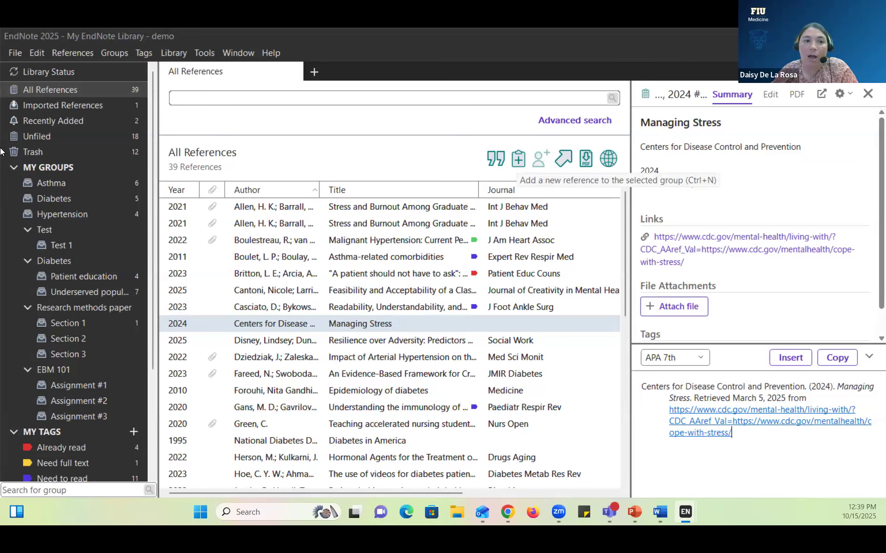
pyautogui.click(75, 55)
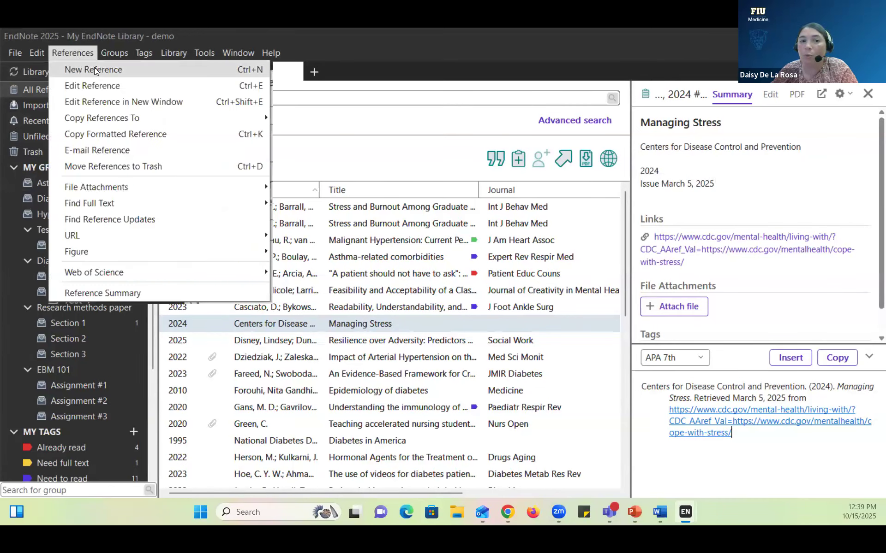
pyautogui.click(539, 55)
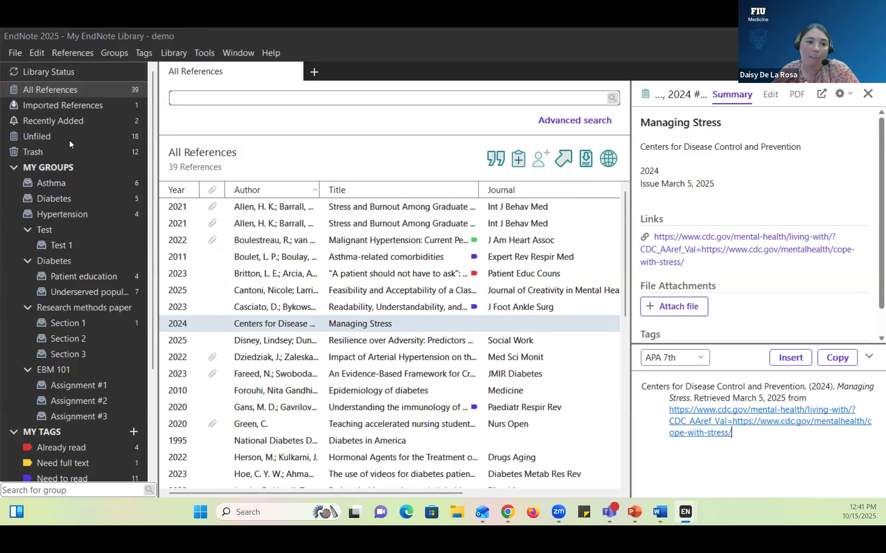
# Step: Examine how the demo library's Asthma, Diabetes and Hypertension groups and its Test and Diabetes group sets organize references
pyautogui.click(64, 182)
pyautogui.click(73, 198)
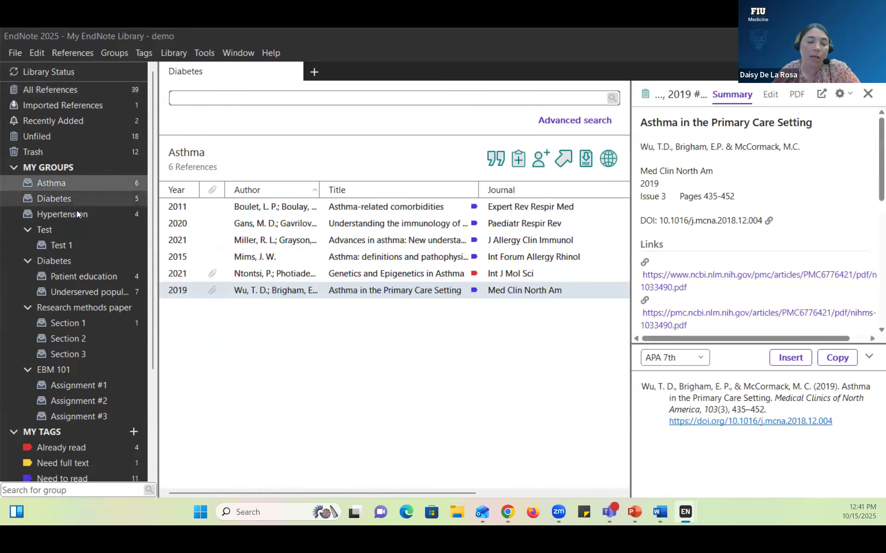
pyautogui.click(77, 212)
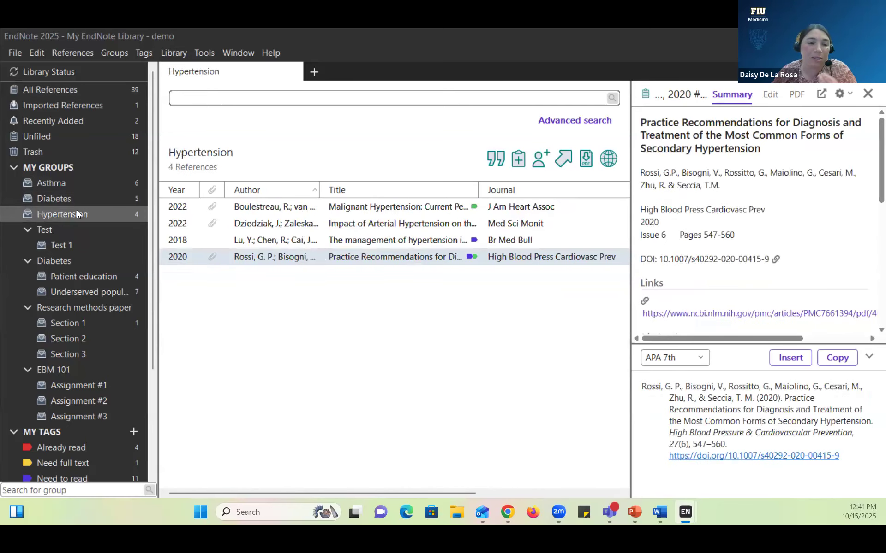
pyautogui.click(50, 230)
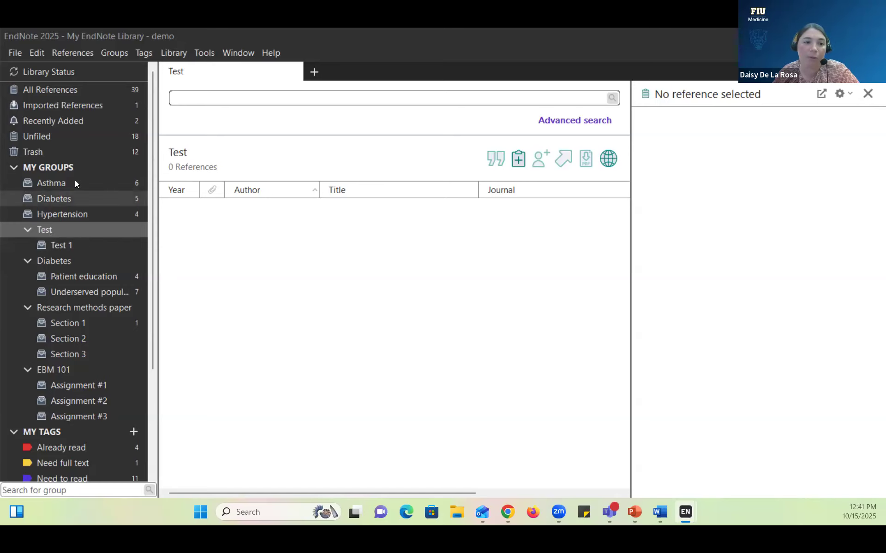
pyautogui.click(73, 198)
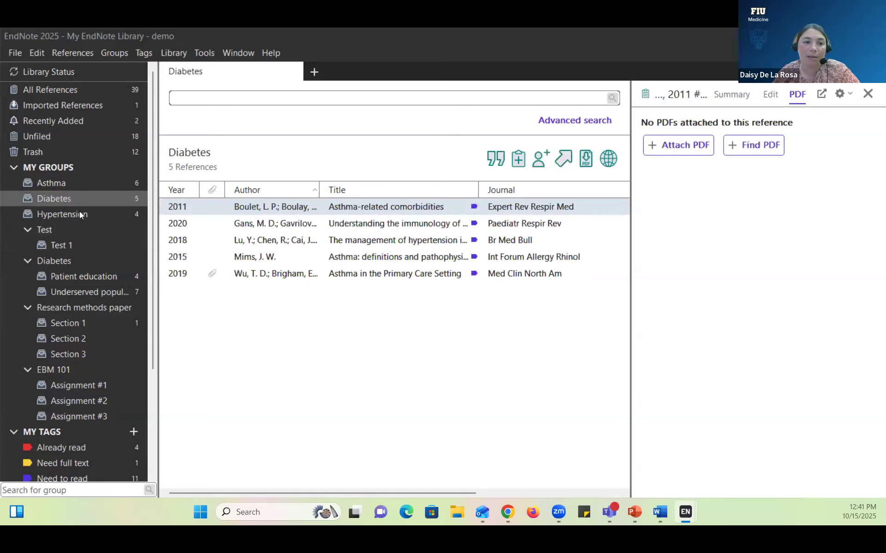
pyautogui.click(80, 213)
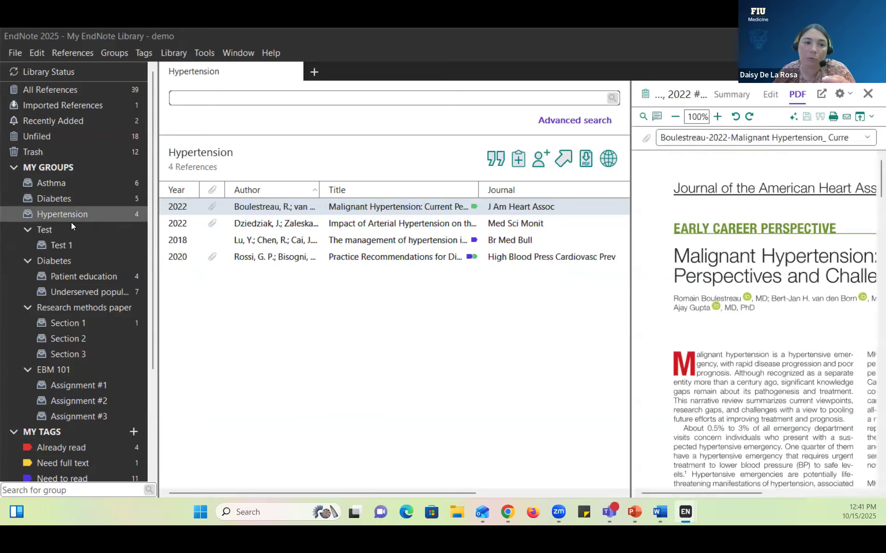
pyautogui.click(67, 227)
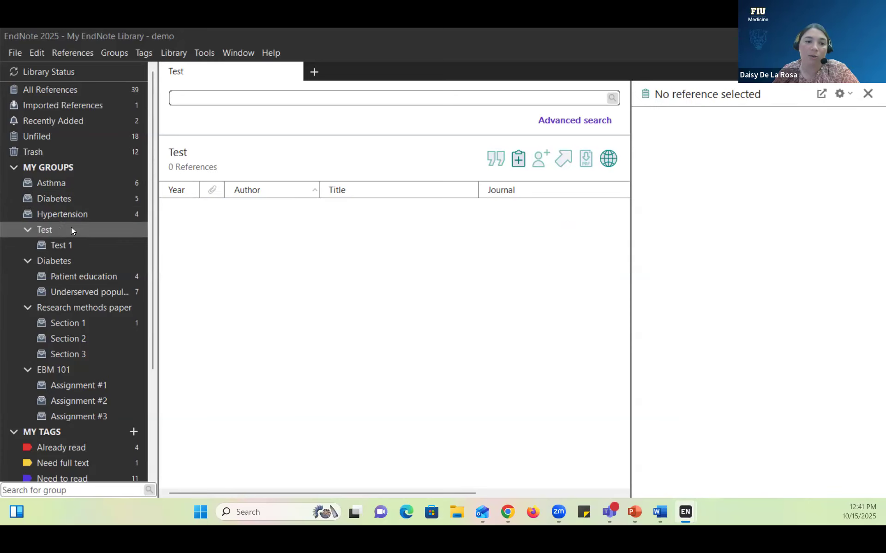
pyautogui.click(62, 260)
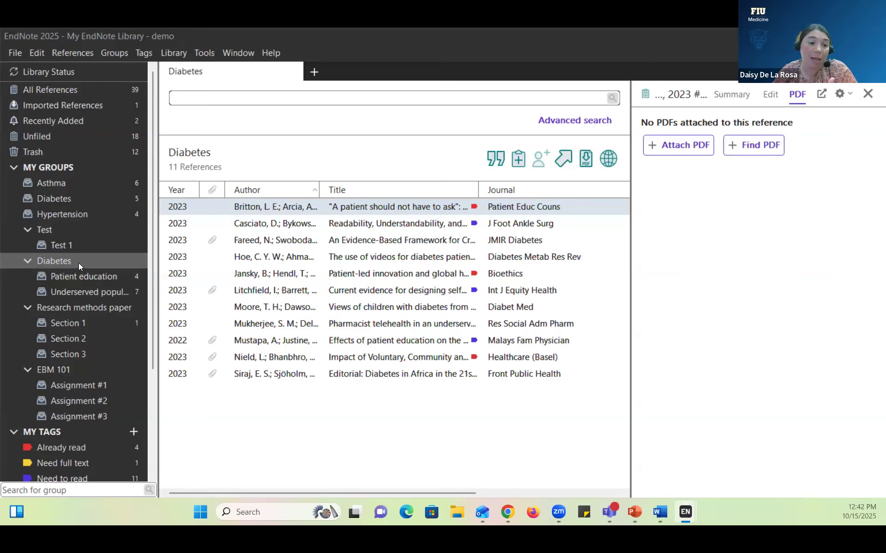
pyautogui.click(112, 276)
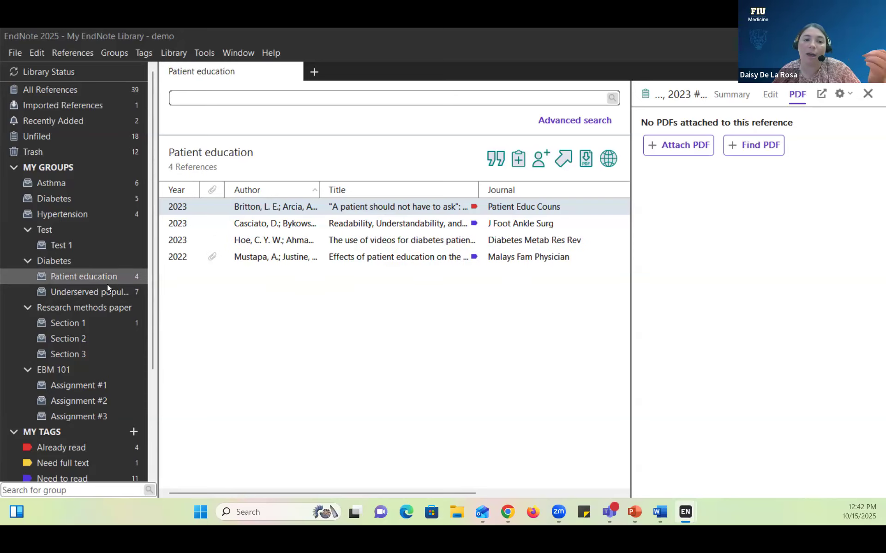
pyautogui.click(85, 292)
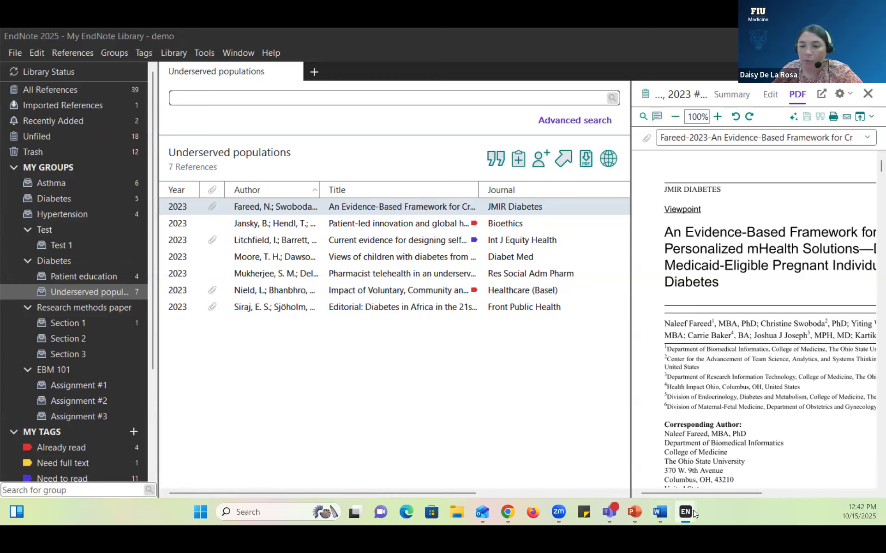
# Step: Switch to the workshop library and create a group named "Stress" directly under the main My Groups heading
pyautogui.moveTo(692, 510)
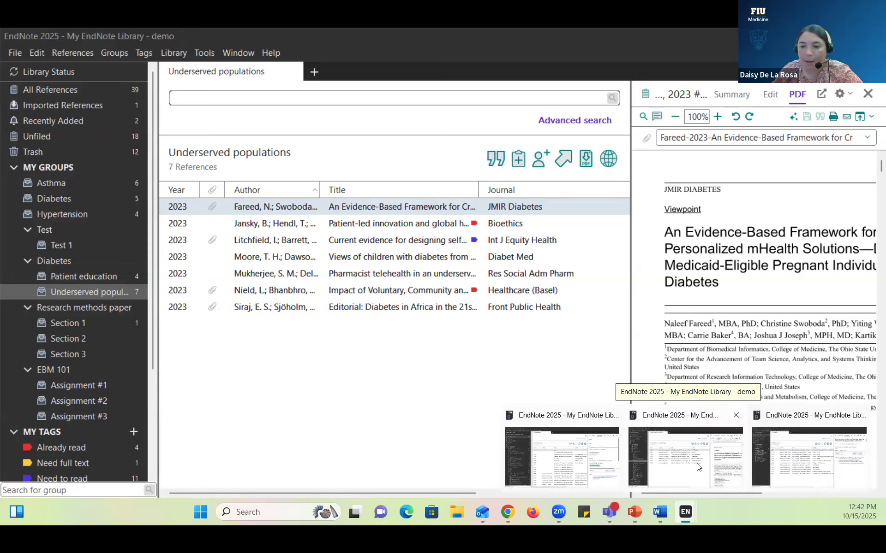
pyautogui.click(790, 455)
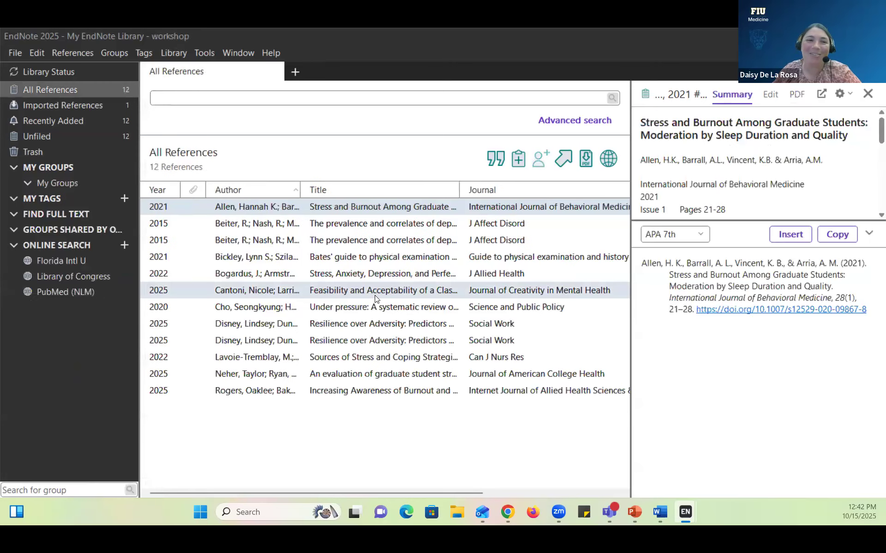
pyautogui.click(53, 167)
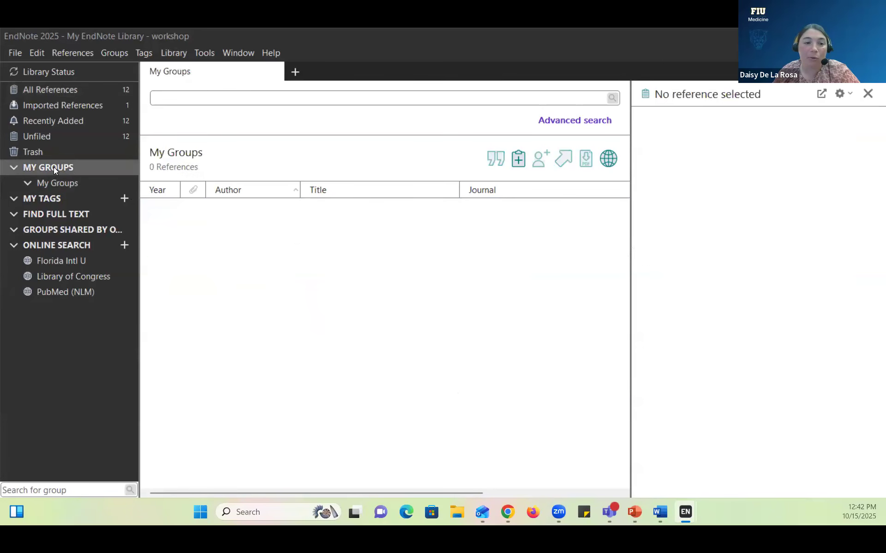
pyautogui.rightClick(92, 168)
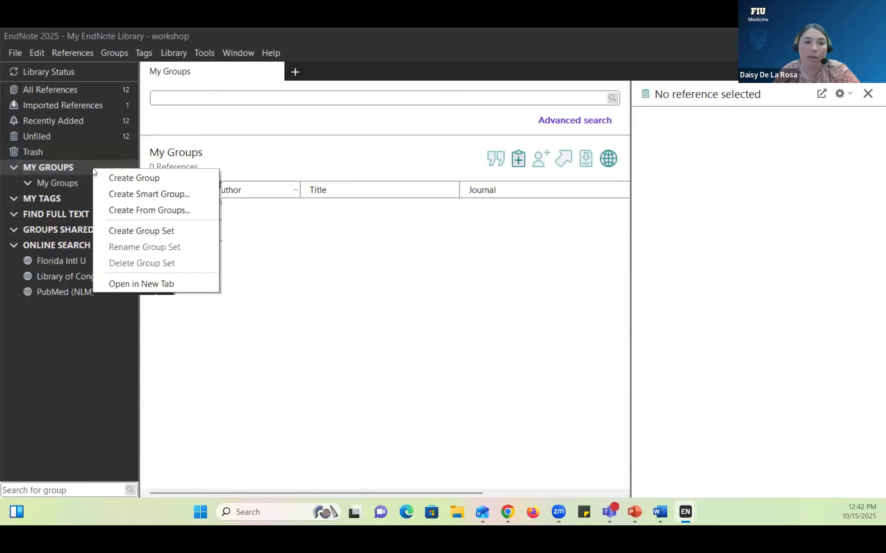
pyautogui.click(143, 180)
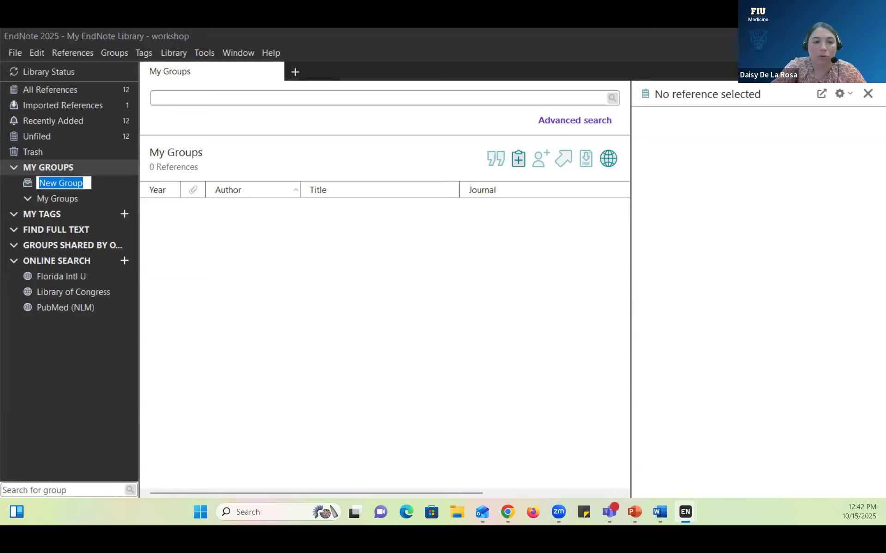
pyautogui.write('Stress')
pyautogui.press('Return')
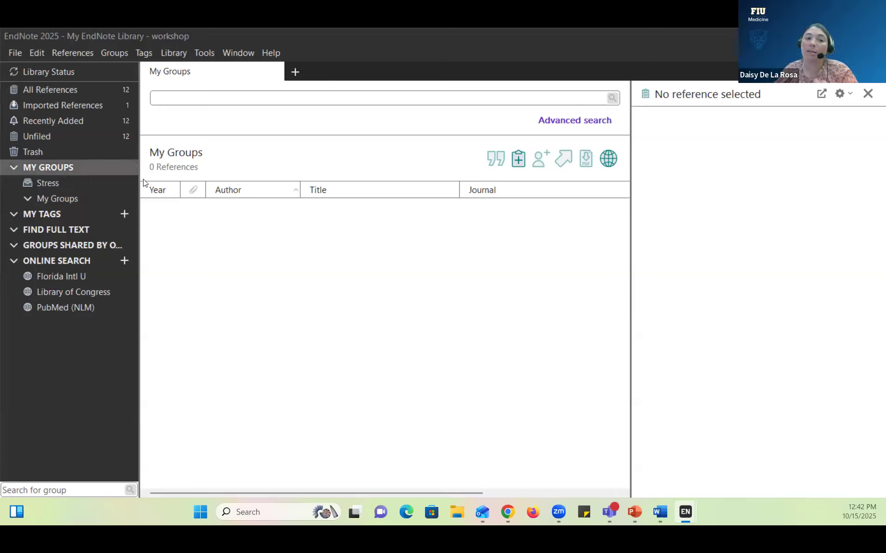
# Step: Add the 2021 article "Stress and Burnout Among Graduate Students" from all references to the Stress group
pyautogui.click(58, 184)
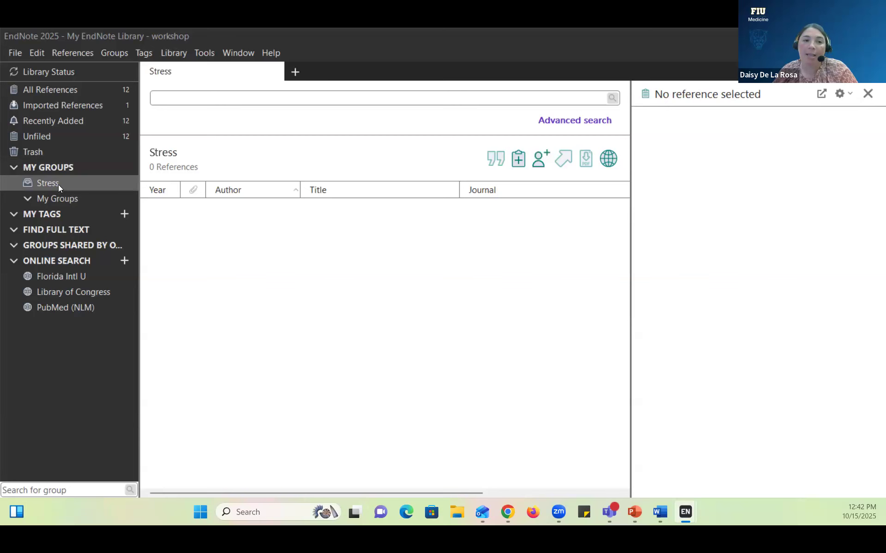
pyautogui.click(84, 89)
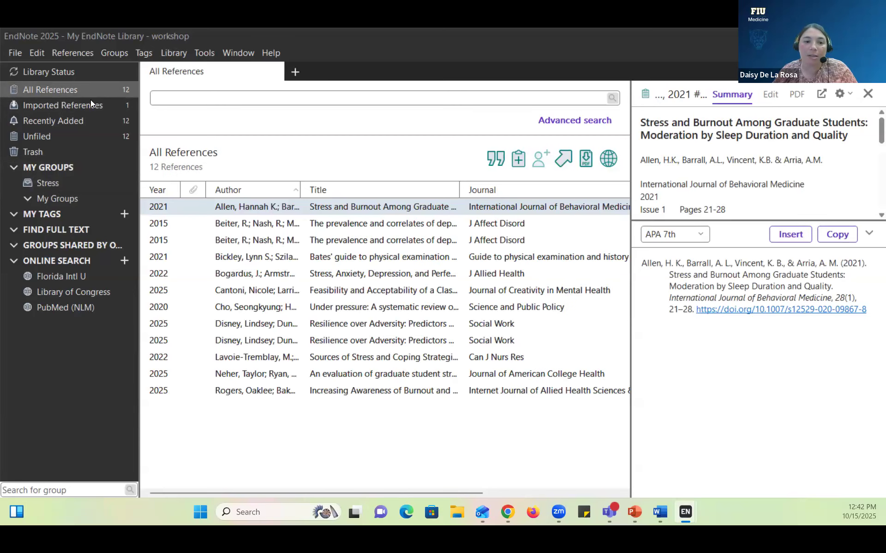
pyautogui.moveTo(240, 205); pyautogui.dragTo(74, 184)
pyautogui.keyDown('ctrl'); pyautogui.click(239, 207); pyautogui.keyUp('ctrl')
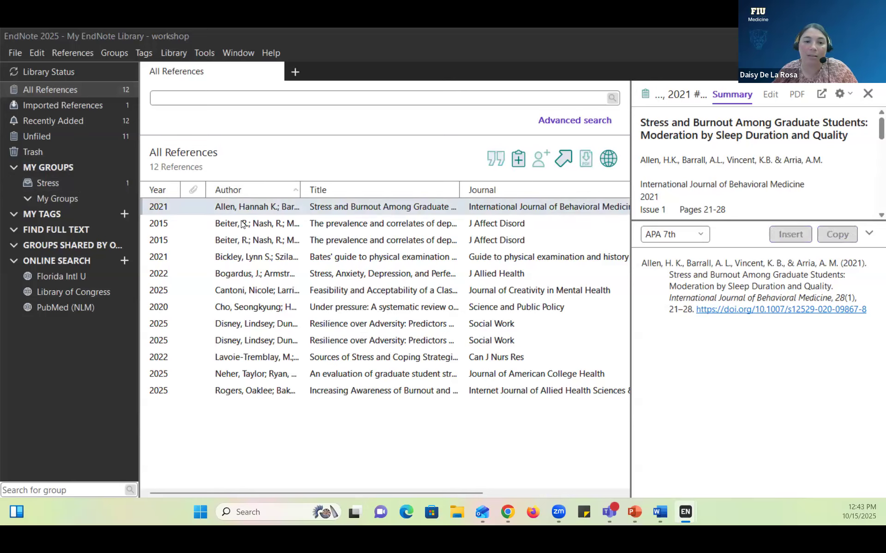
# Step: Add both copies of "The prevalence and correlates of depression, anxiety, and stress" and the "Bates' guide to physical examination" reference to the Stress group together
pyautogui.click(245, 223)
pyautogui.keyDown('ctrl'); pyautogui.click(246, 241); pyautogui.keyUp('ctrl')
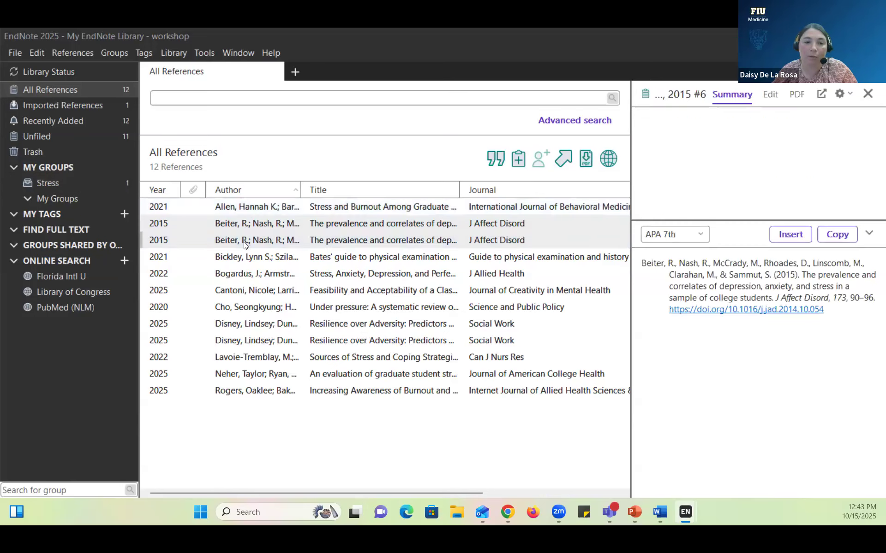
pyautogui.keyDown('ctrl'); pyautogui.click(244, 262); pyautogui.keyUp('ctrl')
pyautogui.moveTo(245, 223); pyautogui.dragTo(41, 186)
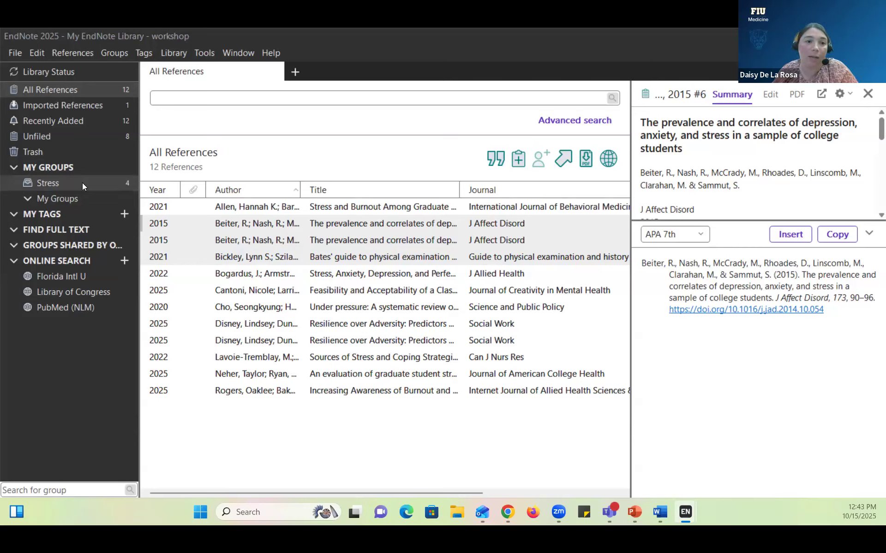
pyautogui.click(90, 90)
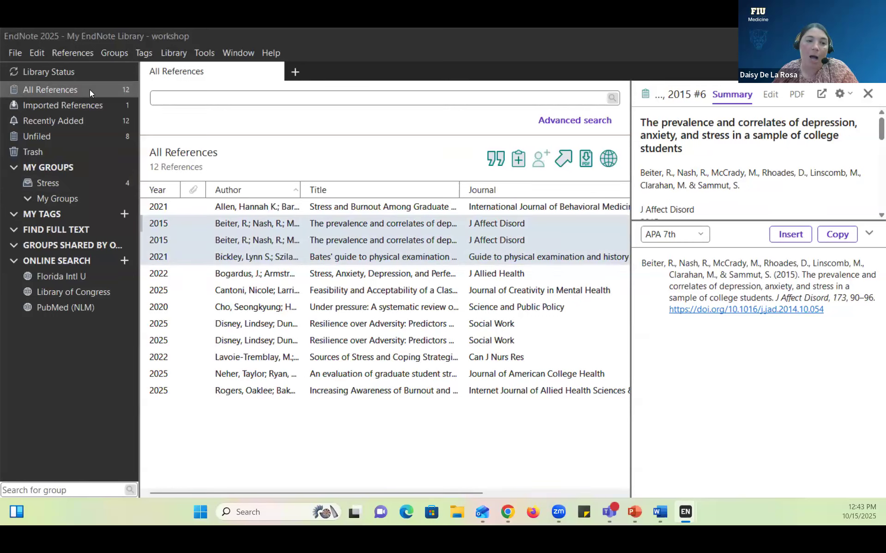
# Step: Create a group set named "My project" under the main My Groups heading
pyautogui.click(80, 170)
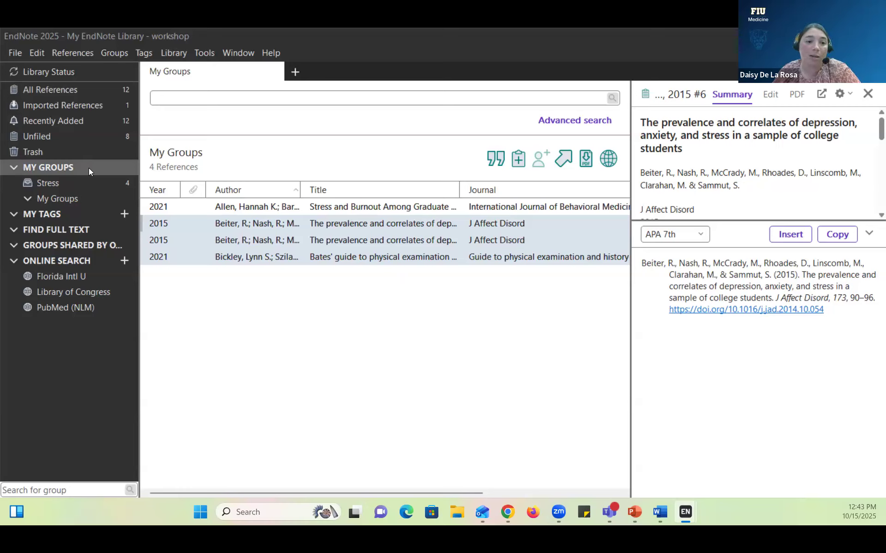
pyautogui.rightClick(89, 169)
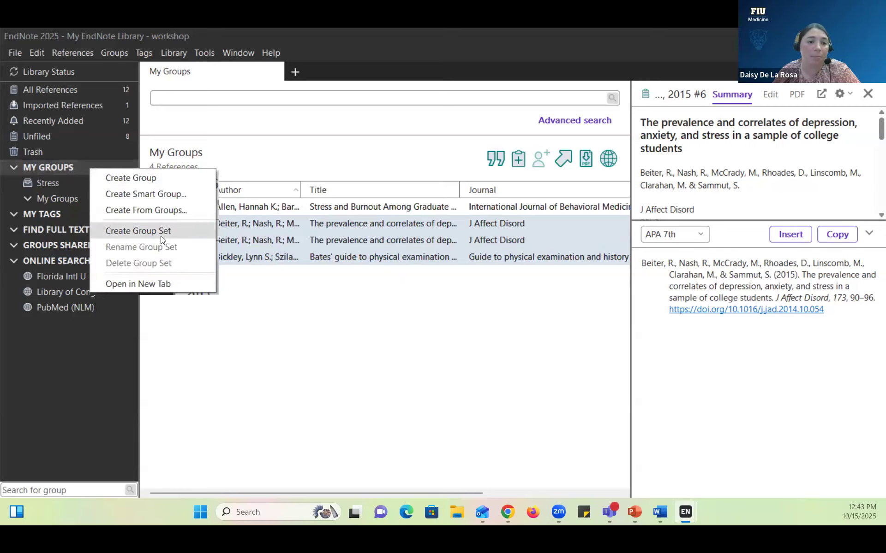
pyautogui.click(162, 232)
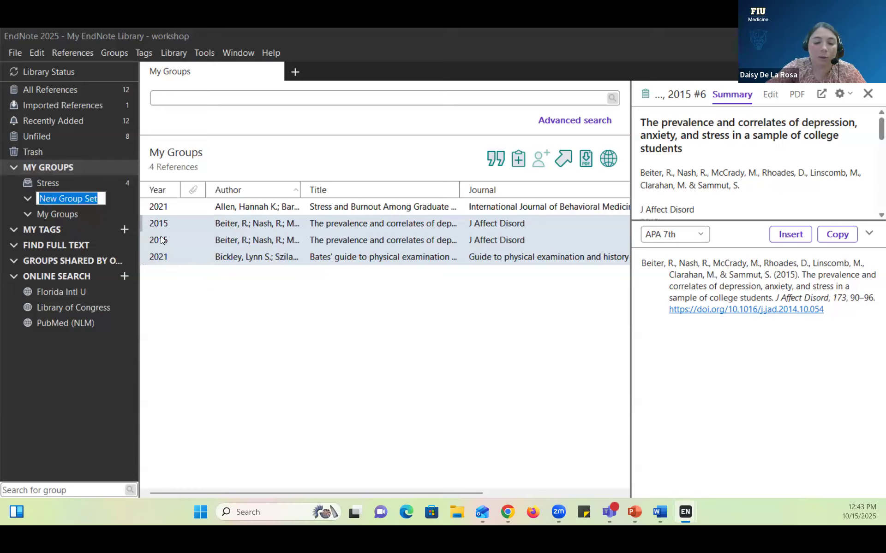
pyautogui.write('My ')
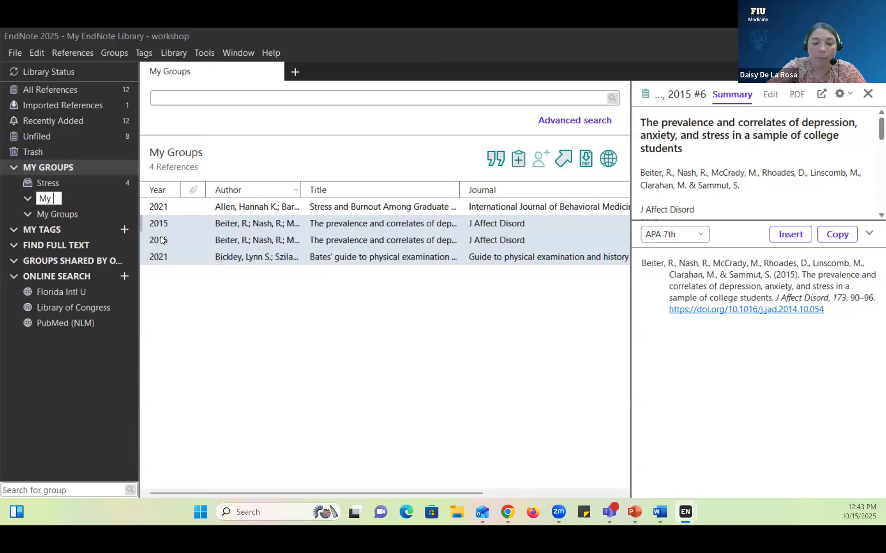
pyautogui.write('project')
pyautogui.press('Return')
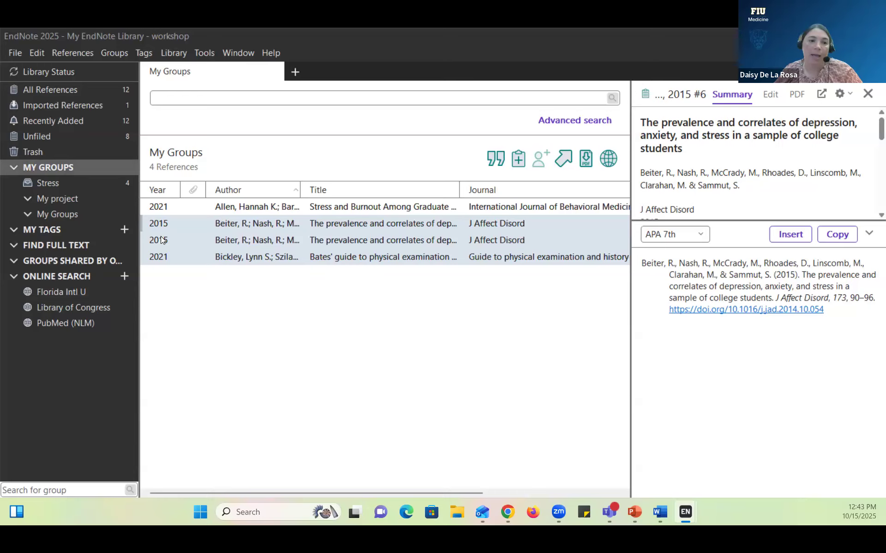
# Step: Create a group named "chapter 1" inside the My project group set
pyautogui.click(83, 199)
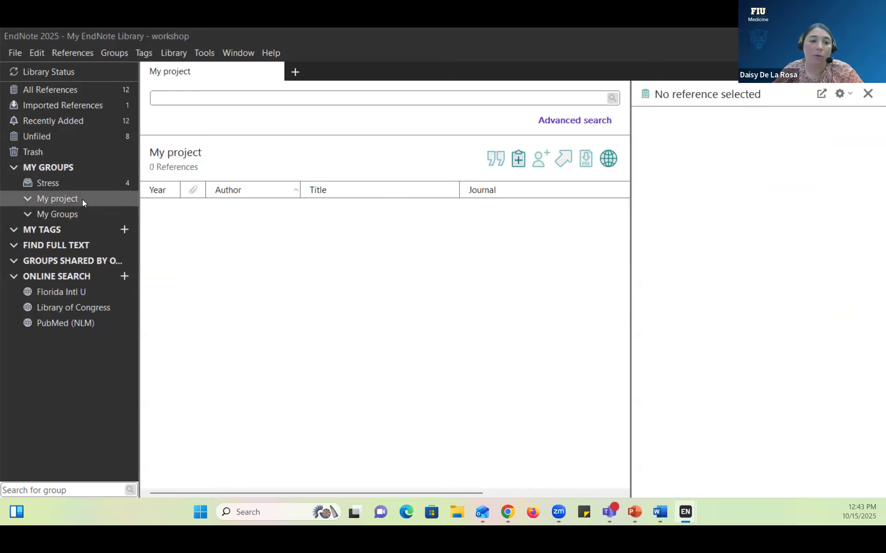
pyautogui.rightClick(82, 199)
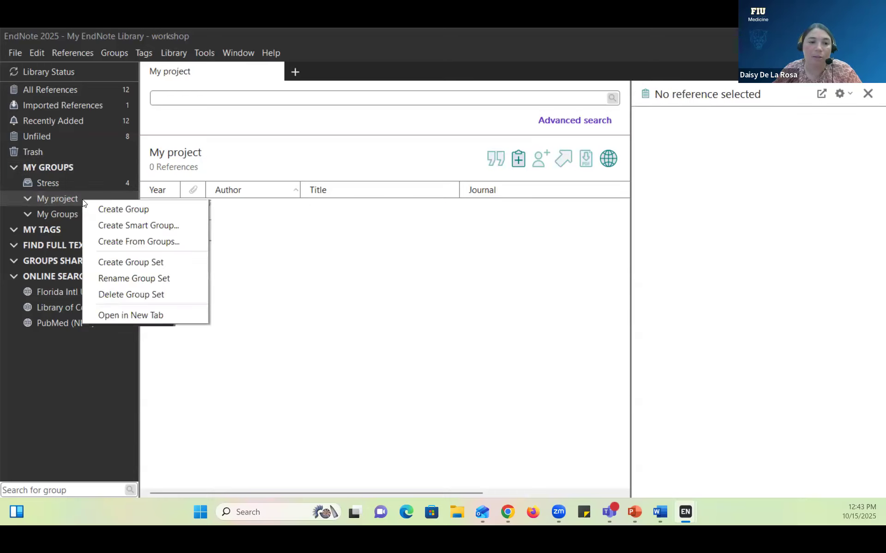
pyautogui.click(123, 210)
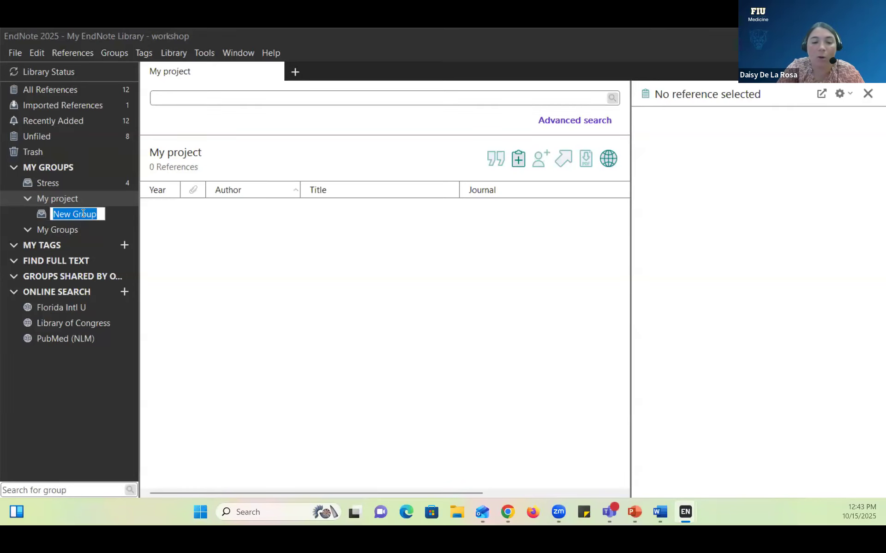
pyautogui.write('ch')
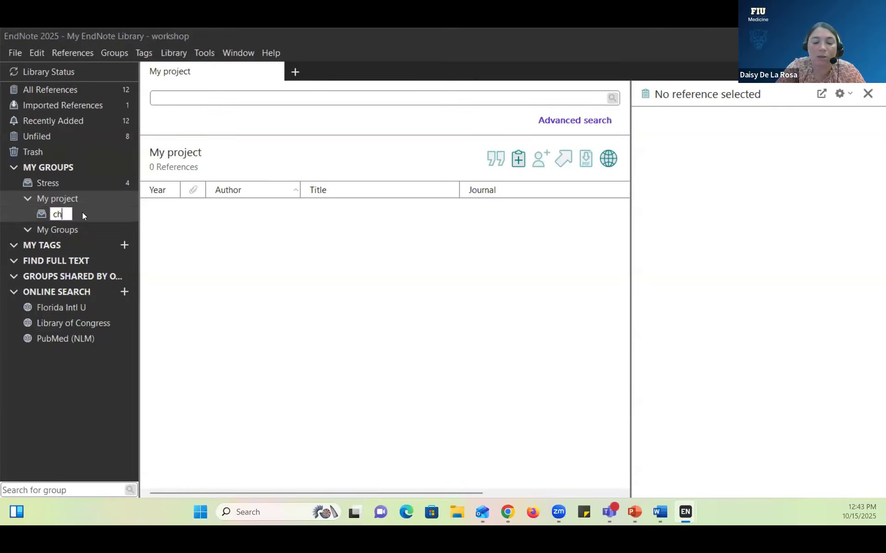
pyautogui.write('apter1')
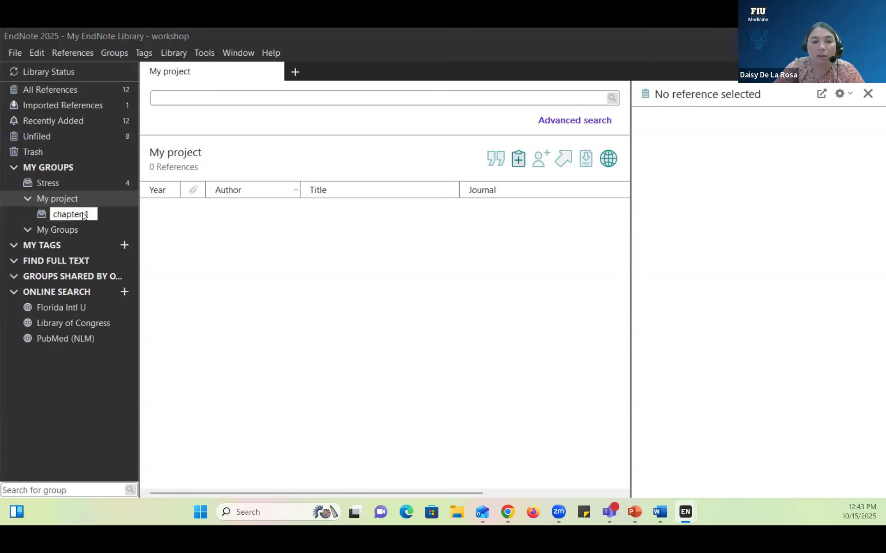
pyautogui.press('Return')
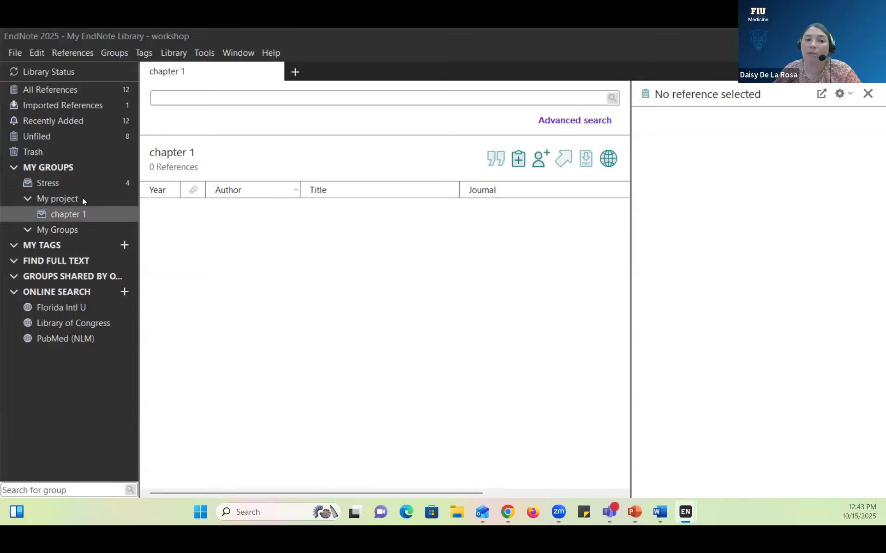
# Step: Add a second group named "chapter 2" to the My project group set
pyautogui.click(82, 197)
pyautogui.rightClick(91, 199)
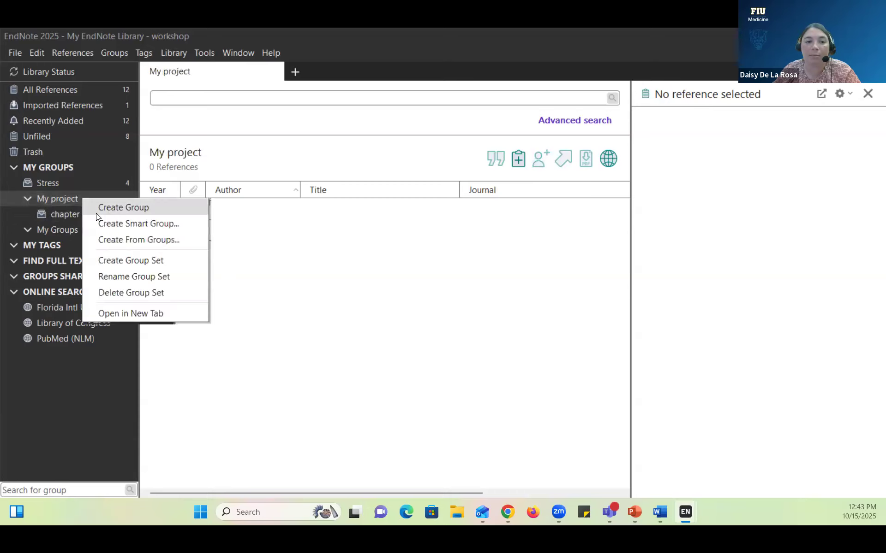
pyautogui.click(95, 213)
pyautogui.write('chapter 2')
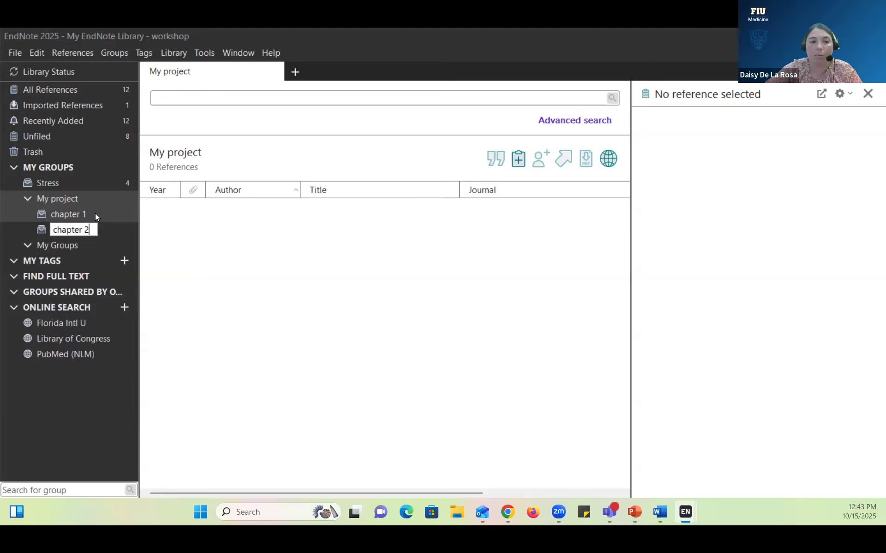
pyautogui.press('Return')
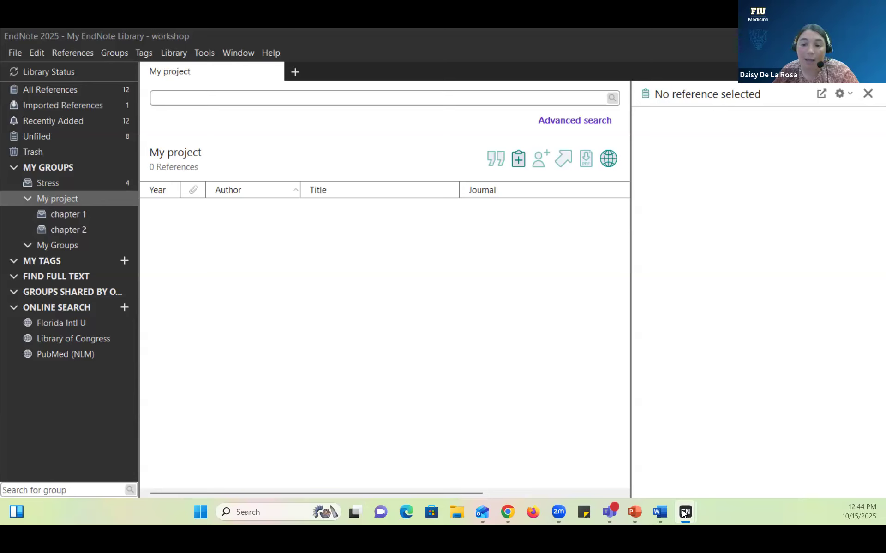
# Step: Switch to the demo library and display all references that carry a tag
pyautogui.moveTo(683, 513)
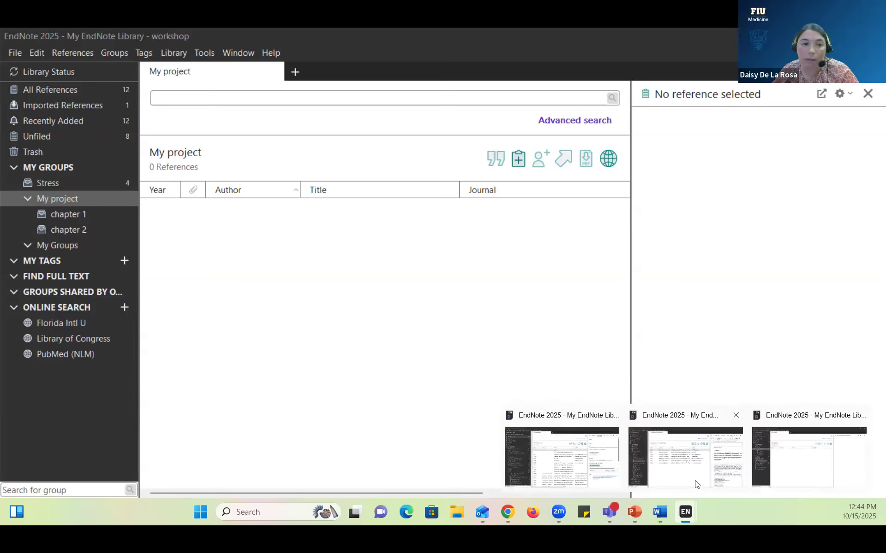
pyautogui.click(686, 458)
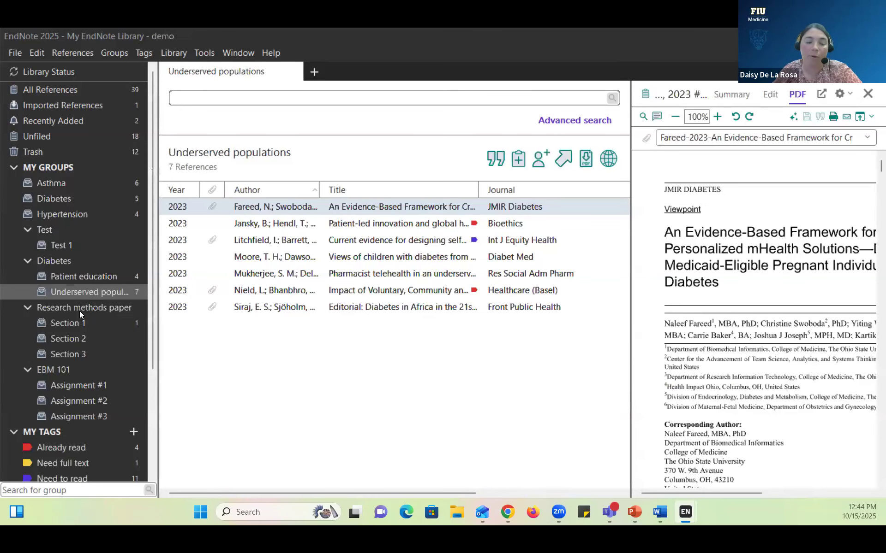
pyautogui.scroll(-5, 96, 266)
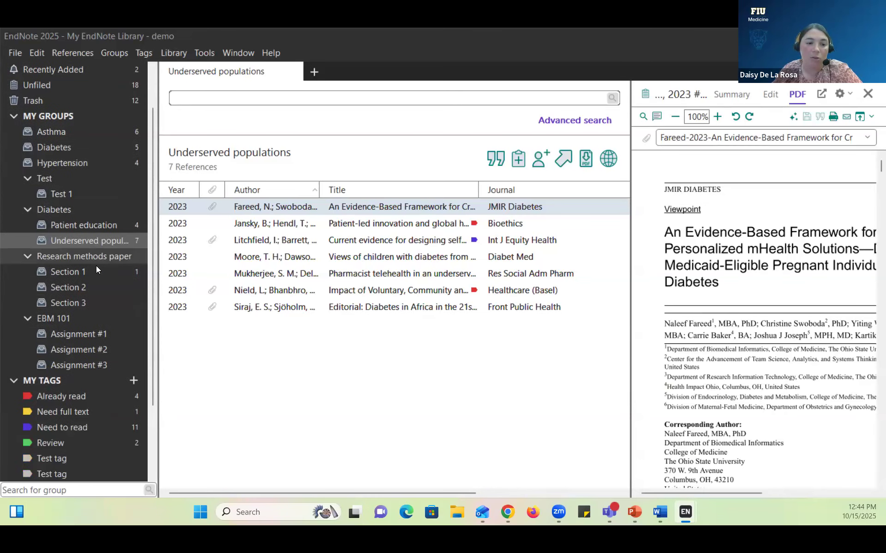
pyautogui.scroll(-1, 89, 283)
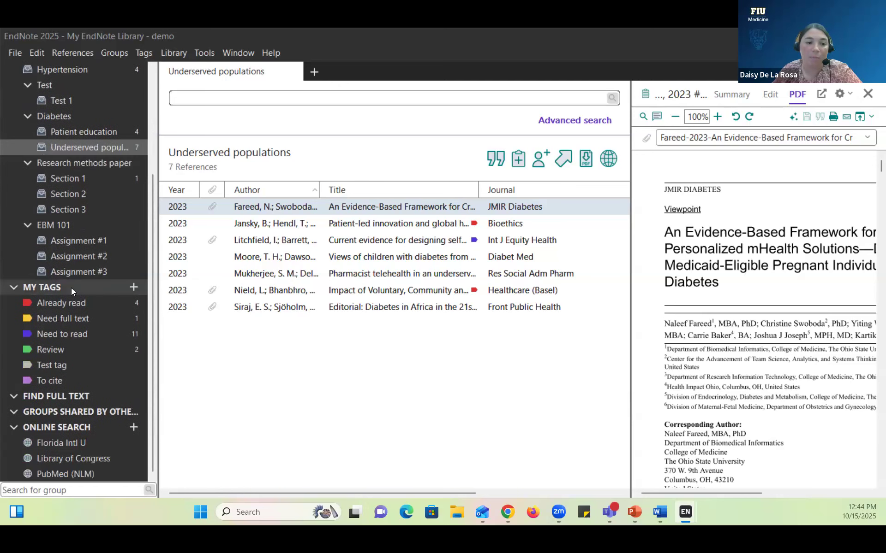
pyautogui.click(120, 286)
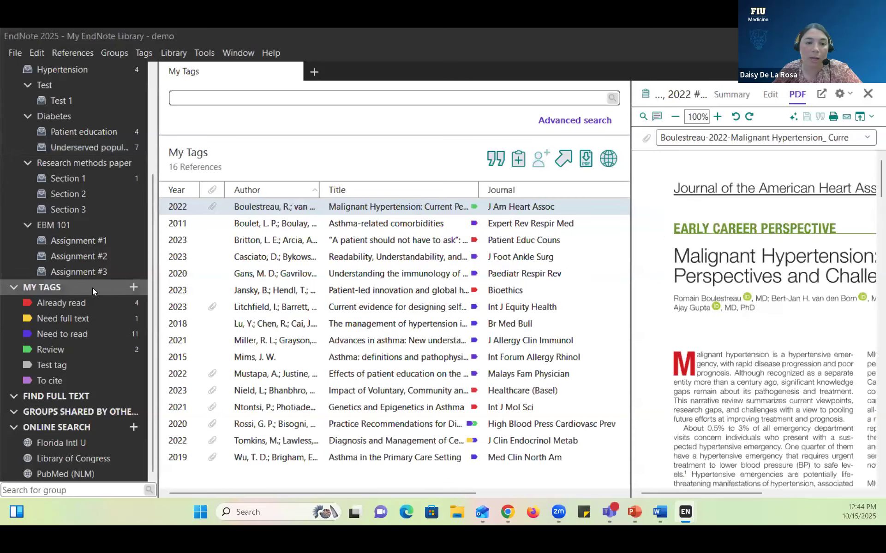
# Step: Examine the color choices for a new tag, trying Orange and Yellow, without creating the tag
pyautogui.click(133, 286)
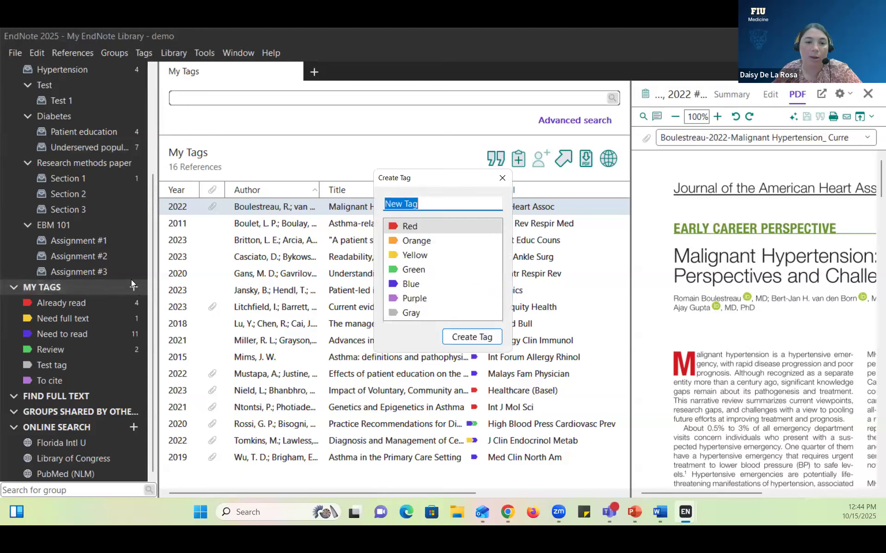
pyautogui.click(419, 240)
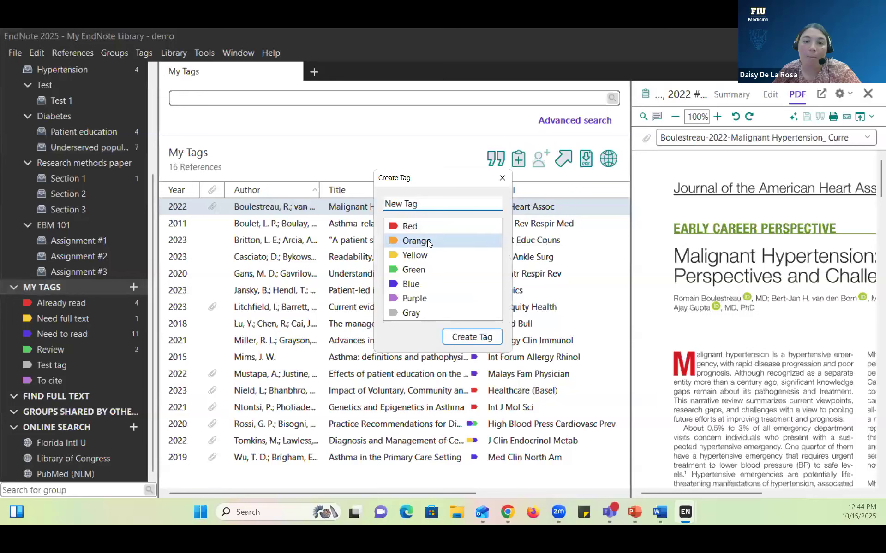
pyautogui.click(425, 254)
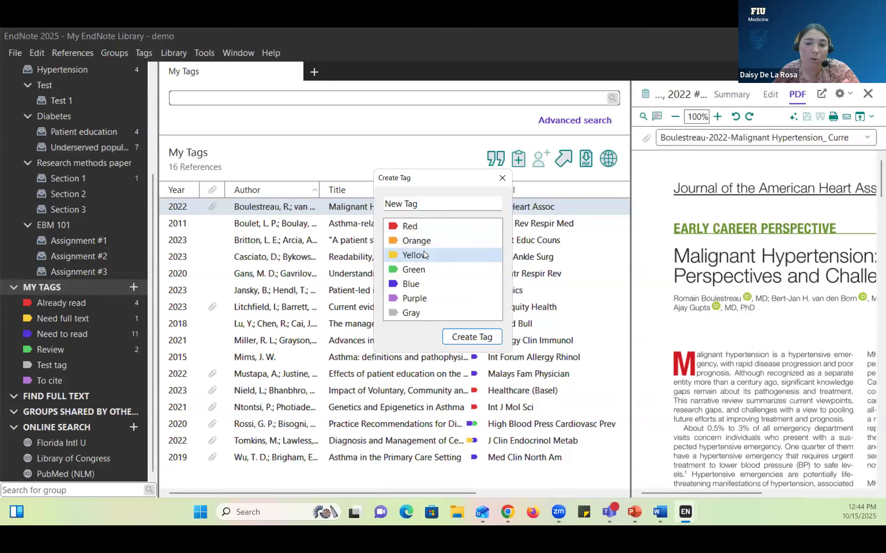
pyautogui.click(502, 178)
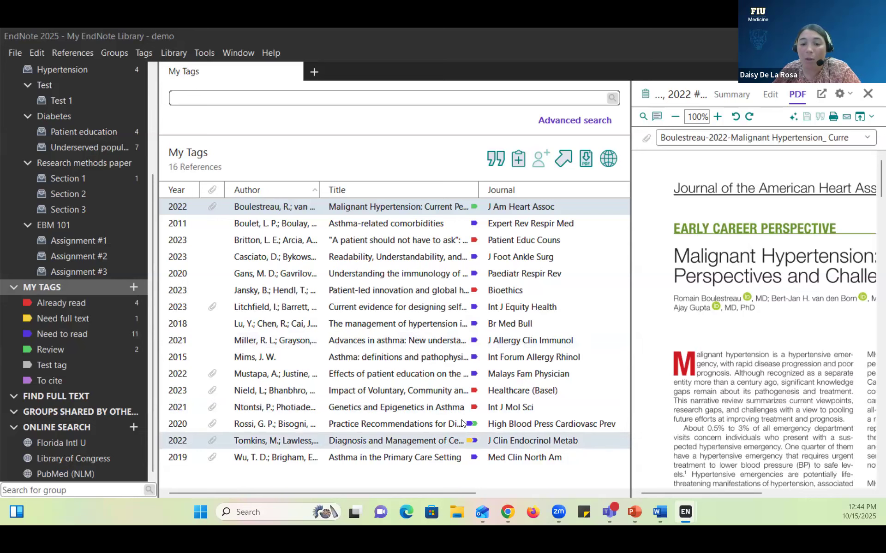
# Step: List the references tagged Need to read, and examine the groups and tags of the Asthma group's "Understanding the immunology of asthma" article
pyautogui.moveTo(474, 425)
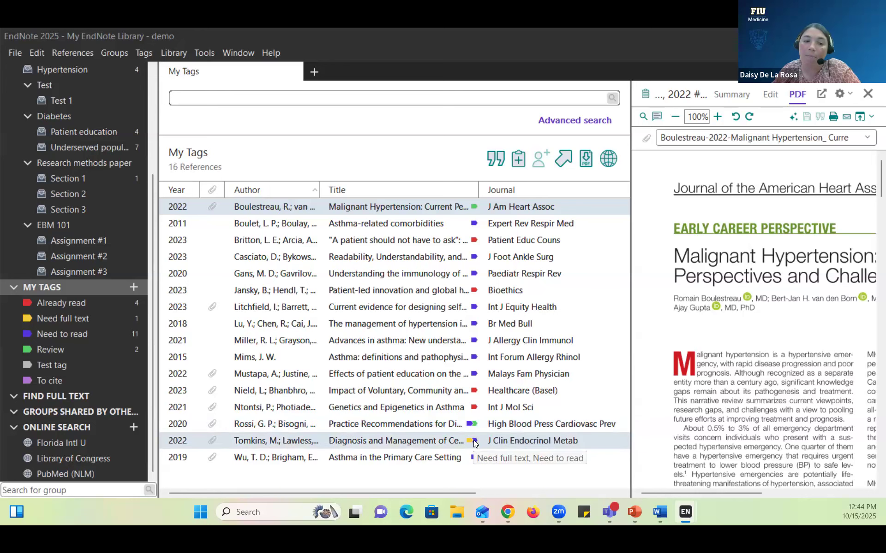
pyautogui.click(49, 333)
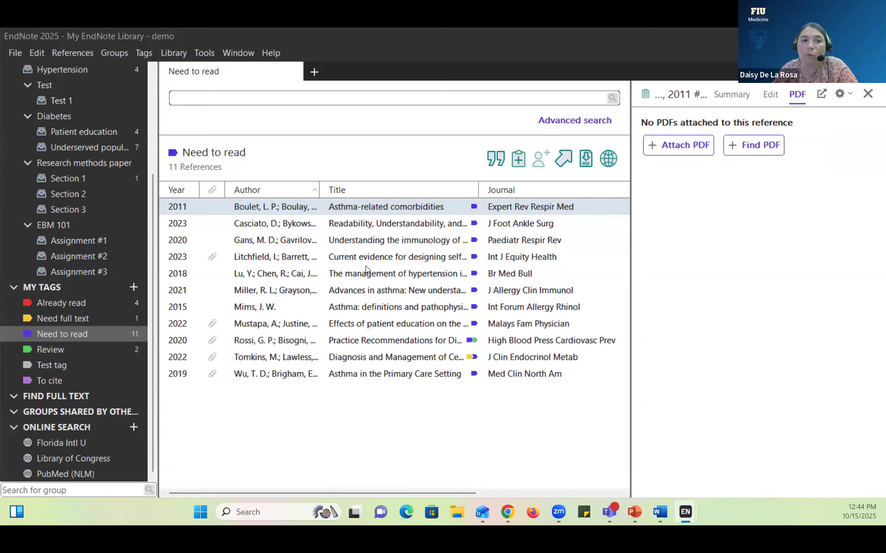
pyautogui.scroll(3, 83, 290)
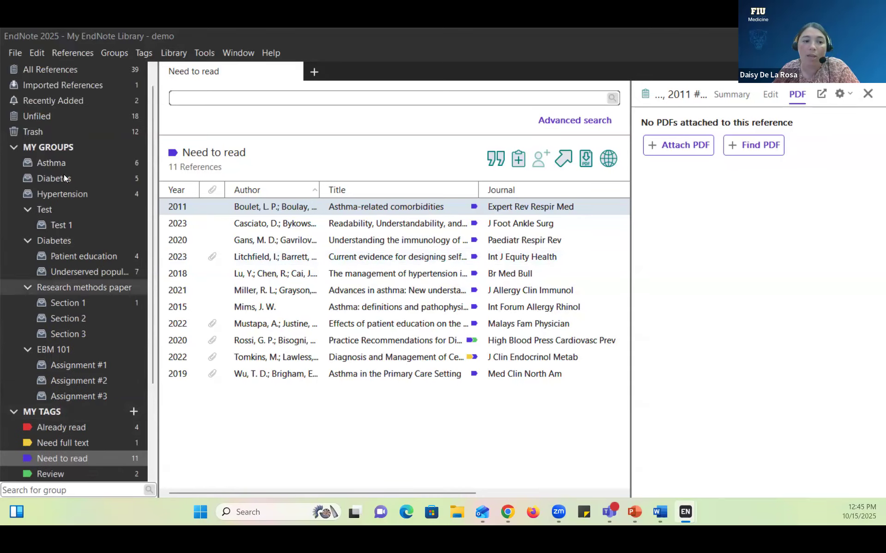
pyautogui.click(68, 161)
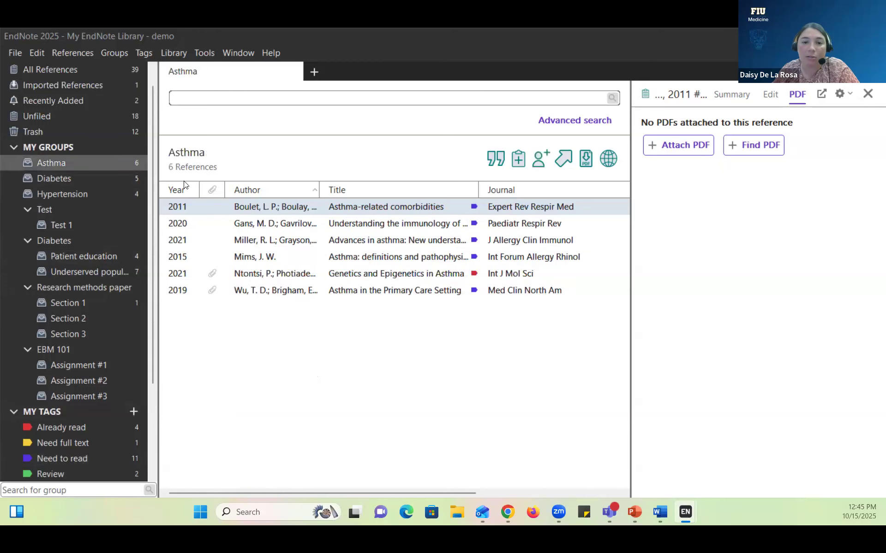
pyautogui.click(298, 223)
pyautogui.click(733, 95)
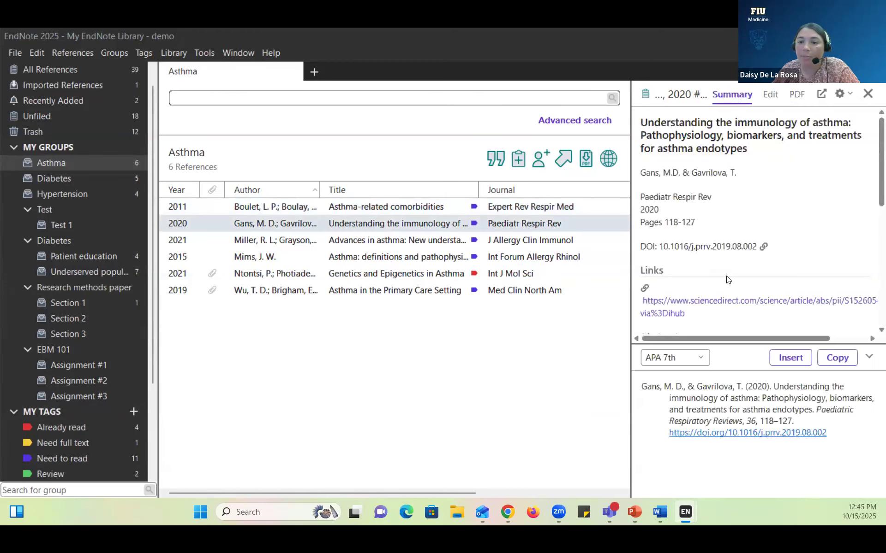
pyautogui.scroll(-5, 724, 281)
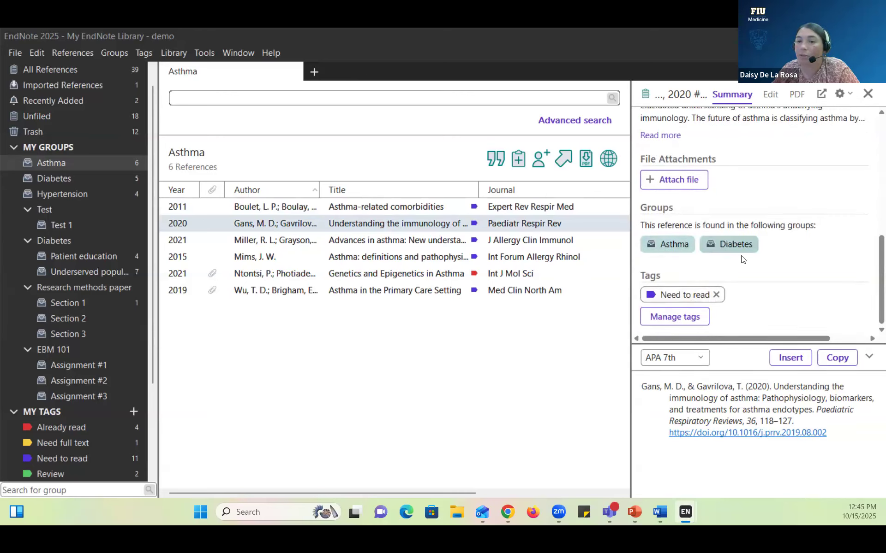
# Step: Switch to the workshop library, display all references, and enlarge the summary area of the selected reference
pyautogui.scroll(5, 737, 254)
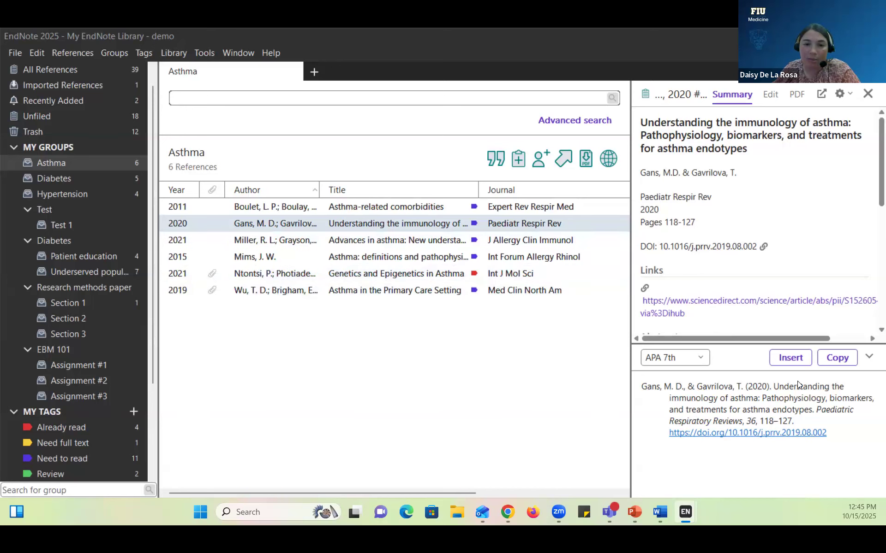
pyautogui.moveTo(692, 524)
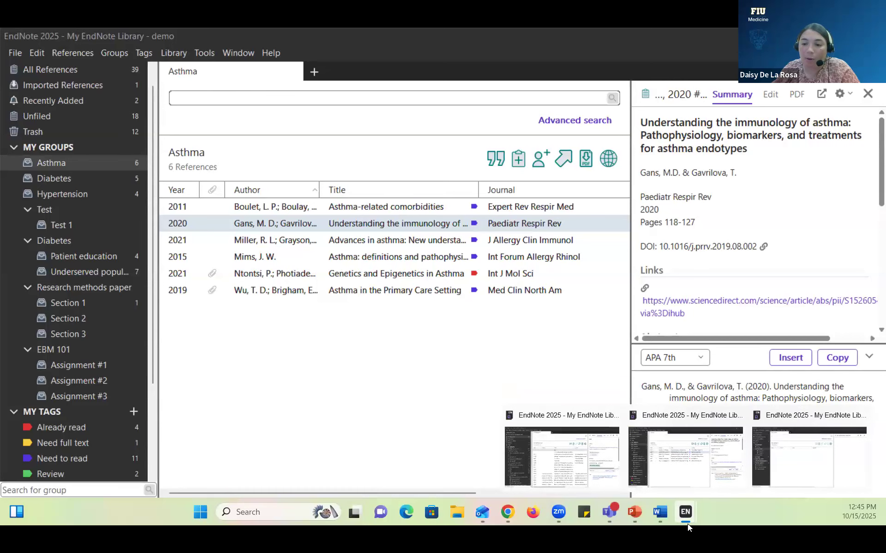
pyautogui.click(779, 461)
pyautogui.click(93, 90)
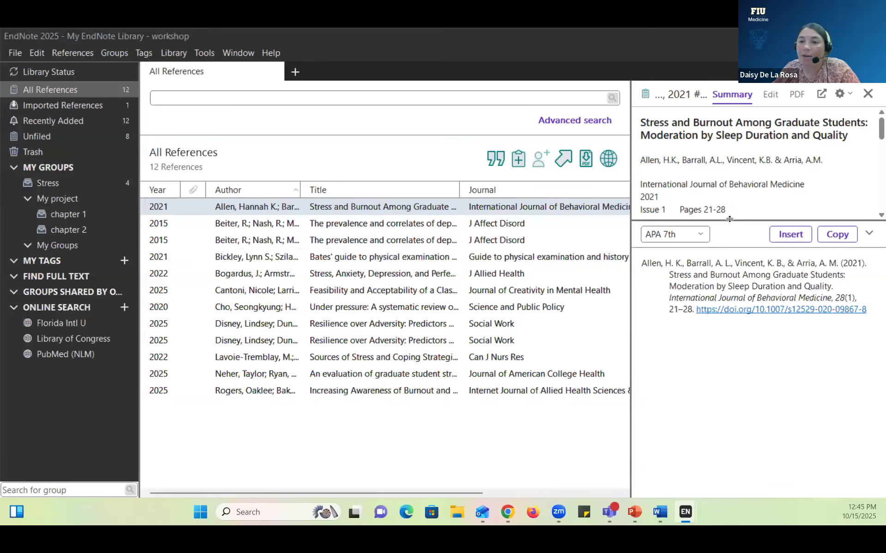
pyautogui.moveTo(732, 225); pyautogui.dragTo(742, 318)
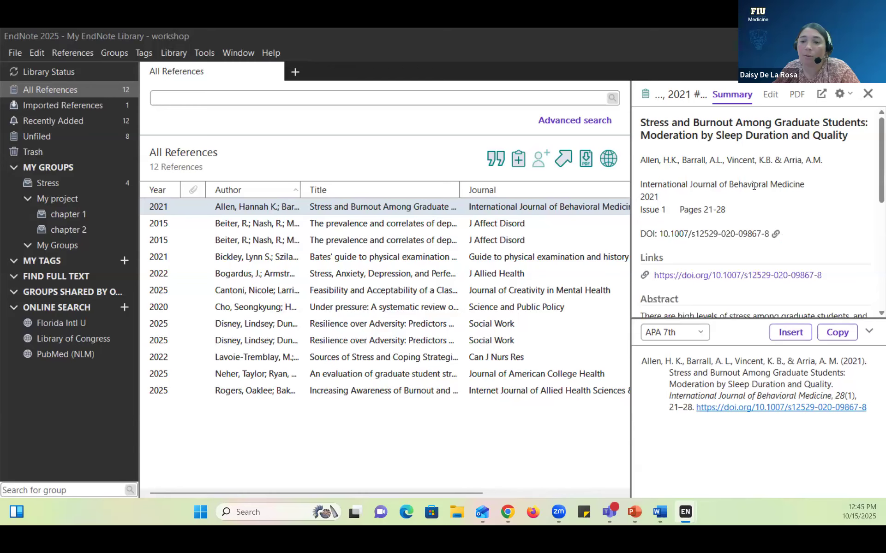
# Step: Examine the editable fields of the "Stress and Burnout Among Graduate Students" reference, and return to its summary
pyautogui.click(776, 99)
pyautogui.scroll(-2, 803, 311)
pyautogui.scroll(-3, 804, 311)
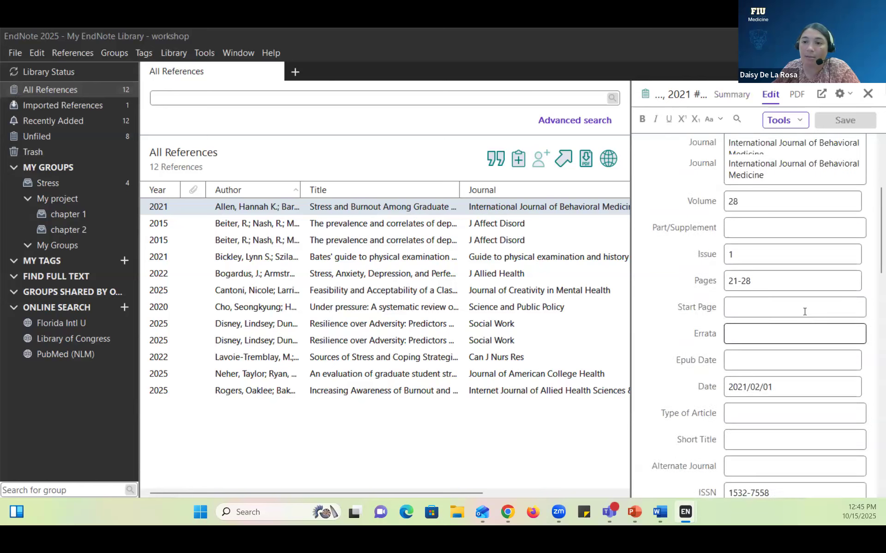
pyautogui.scroll(5, 804, 311)
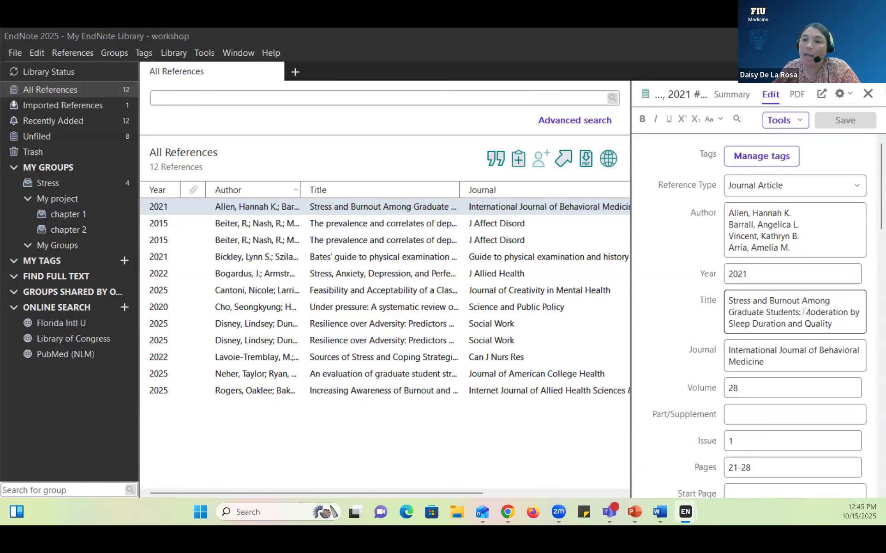
pyautogui.click(730, 95)
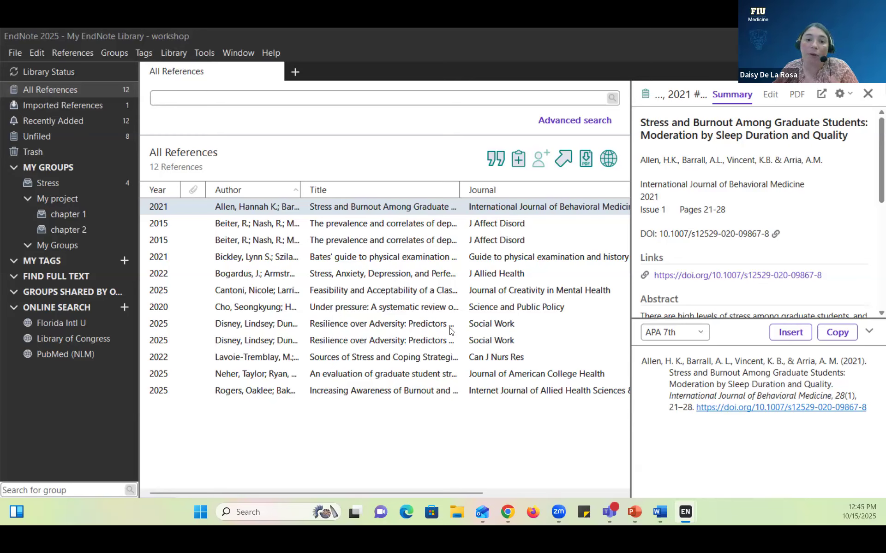
# Step: Attach the article's PDF to the "Stress and Burnout Among Graduate Students" reference and display it without the Research Assistant
pyautogui.click(797, 95)
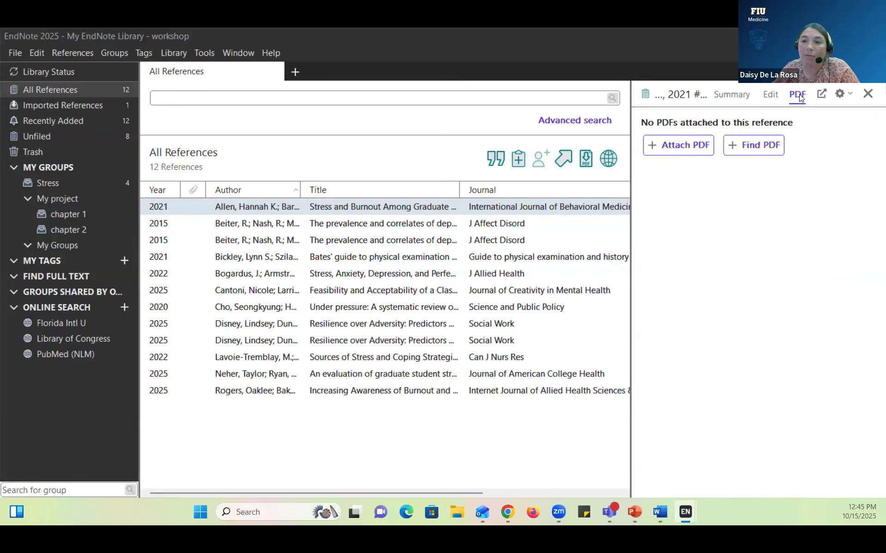
pyautogui.click(686, 144)
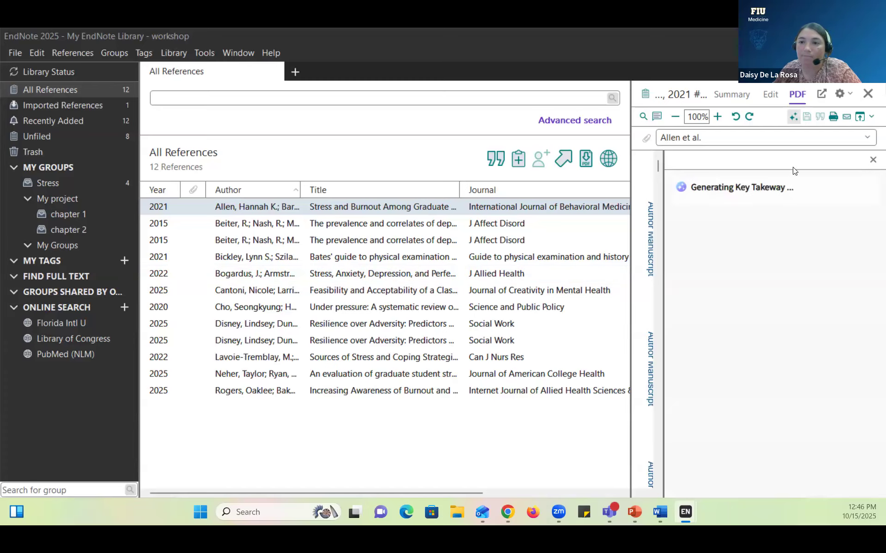
pyautogui.click(792, 116)
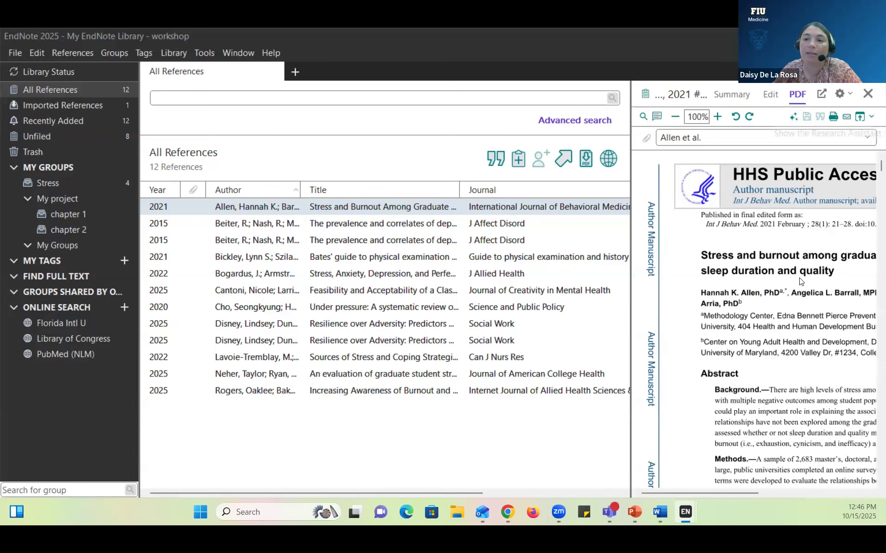
pyautogui.scroll(-2, 779, 306)
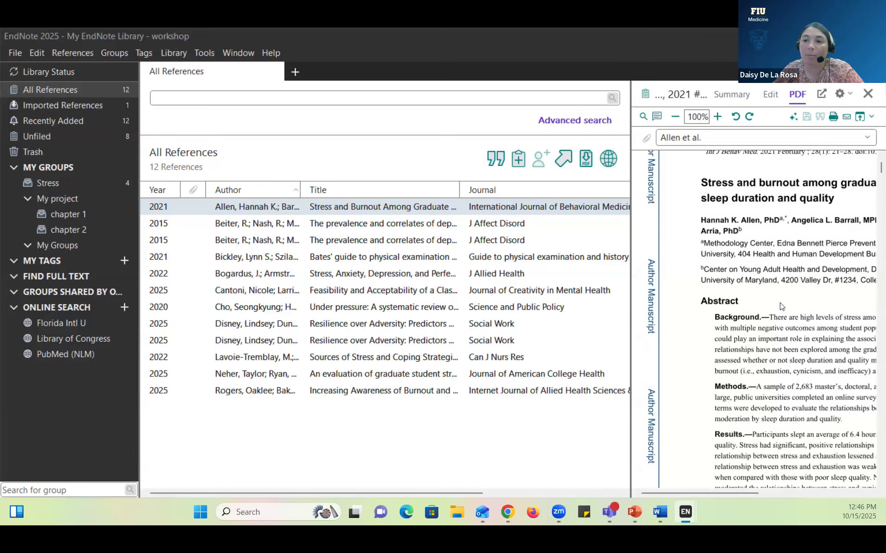
pyautogui.scroll(2, 780, 306)
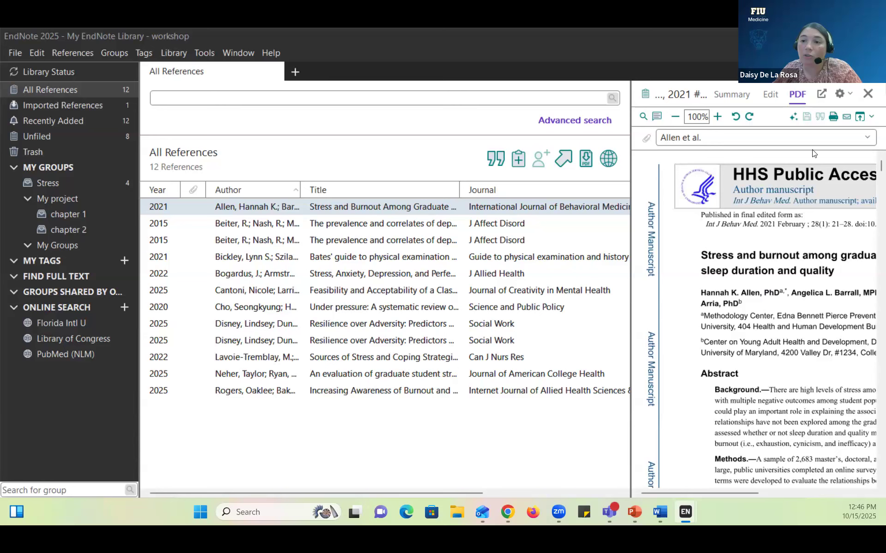
# Step: In a separate reference window, add a sticky note and highlight the abstract's opening Background text, saving the changes to the PDF and reference
pyautogui.click(819, 97)
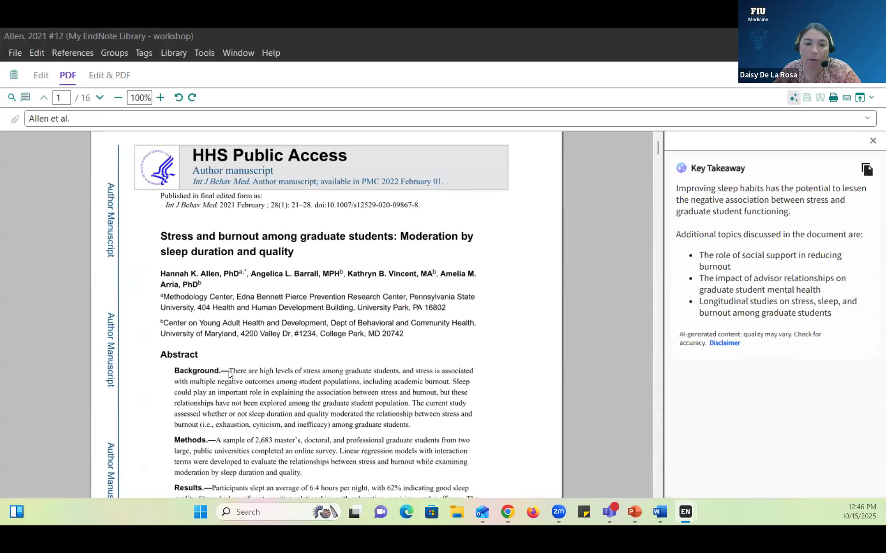
pyautogui.moveTo(228, 371); pyautogui.dragTo(287, 404)
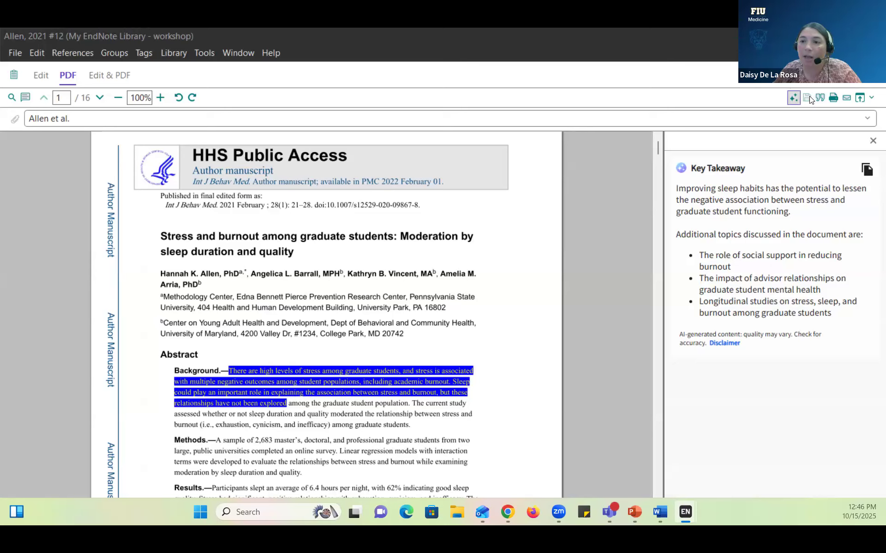
pyautogui.click(24, 97)
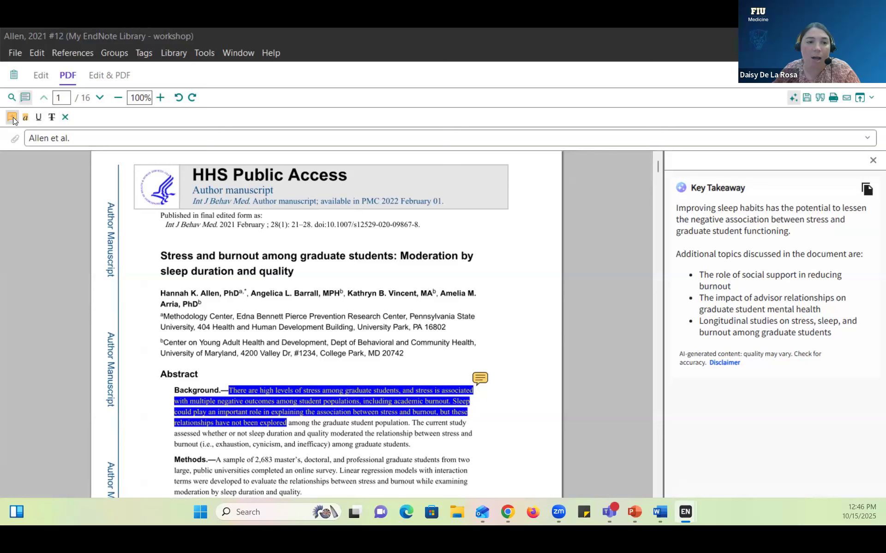
pyautogui.click(24, 116)
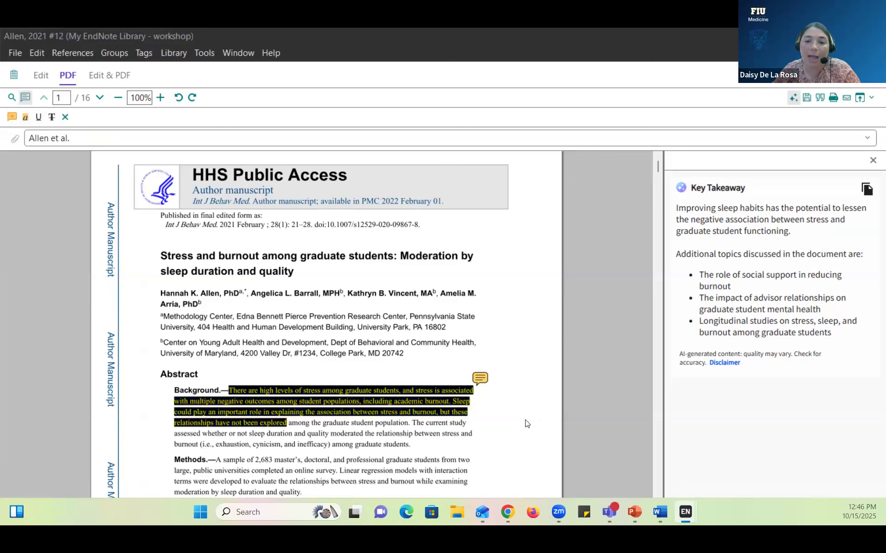
pyautogui.click(527, 423)
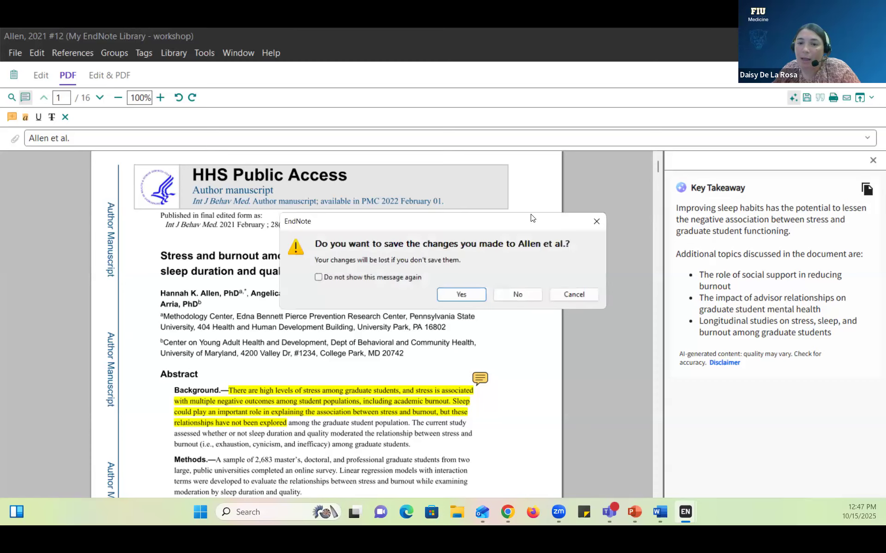
pyautogui.click(468, 294)
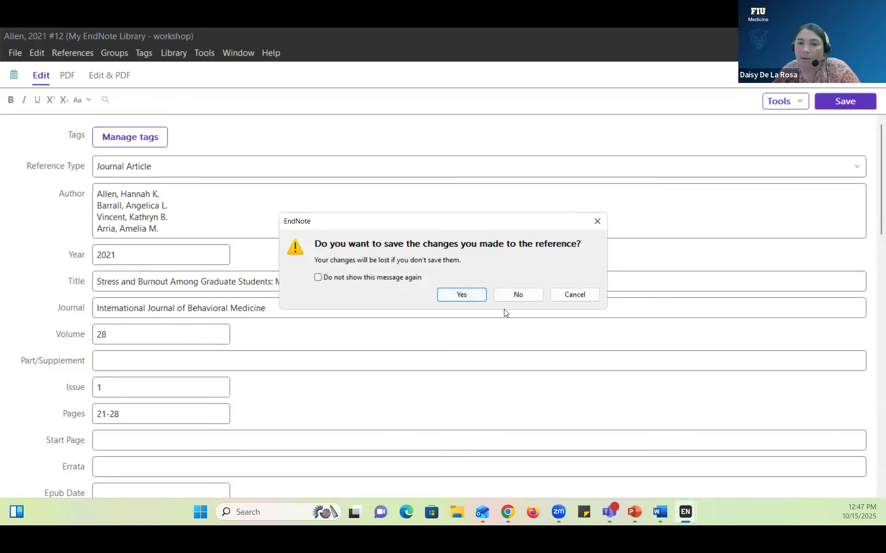
pyautogui.click(466, 298)
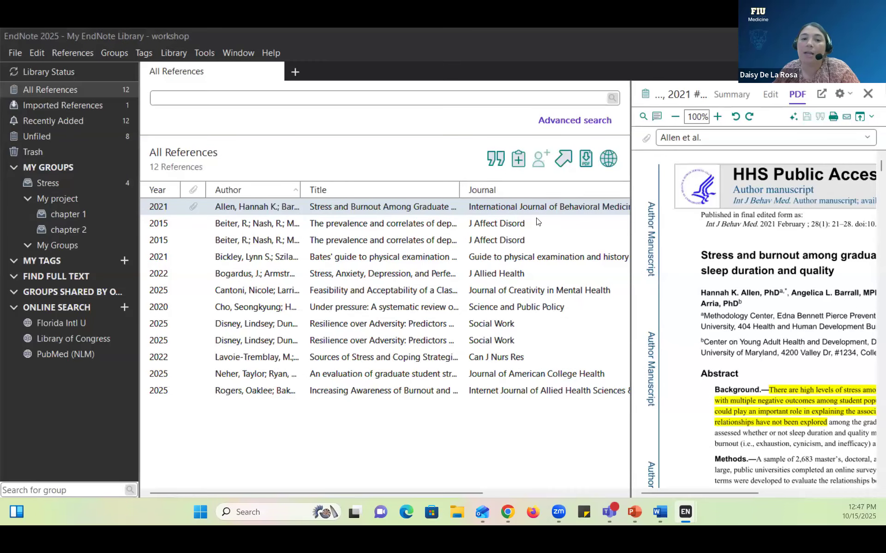
# Step: Examine the Research Assistant's Key Takeaway for the attached PDF, and return to the reference summary
pyautogui.click(793, 117)
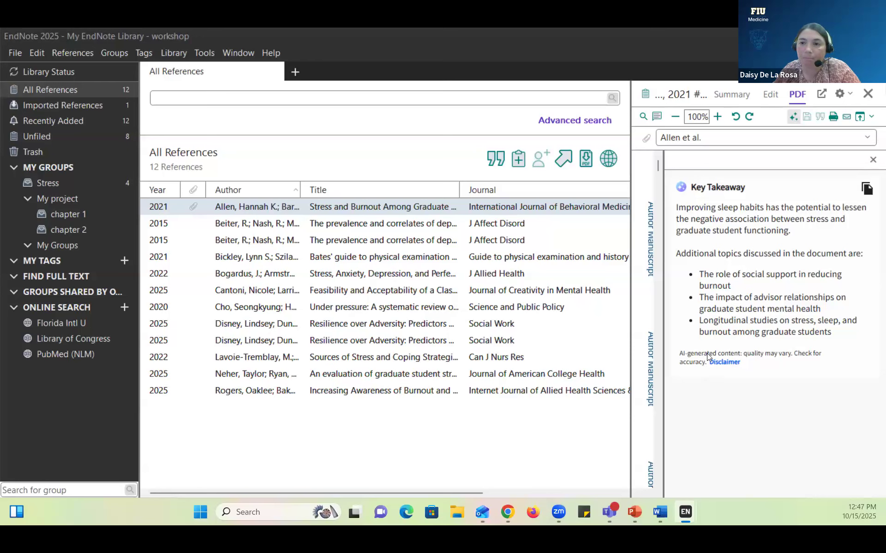
pyautogui.click(731, 95)
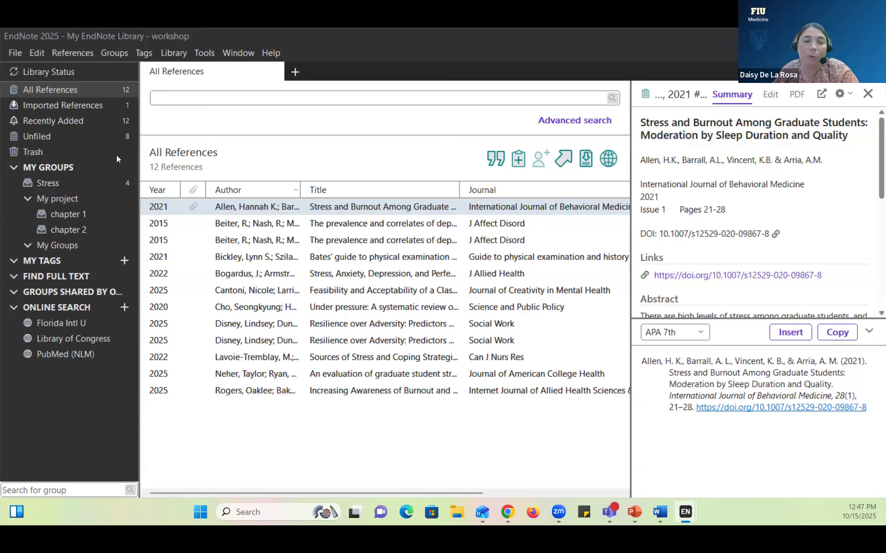
# Step: Import the desktop folder "PDFs to import (EndNote workshop)" with the PDF import option and duplicates set to Import All
pyautogui.click(14, 53)
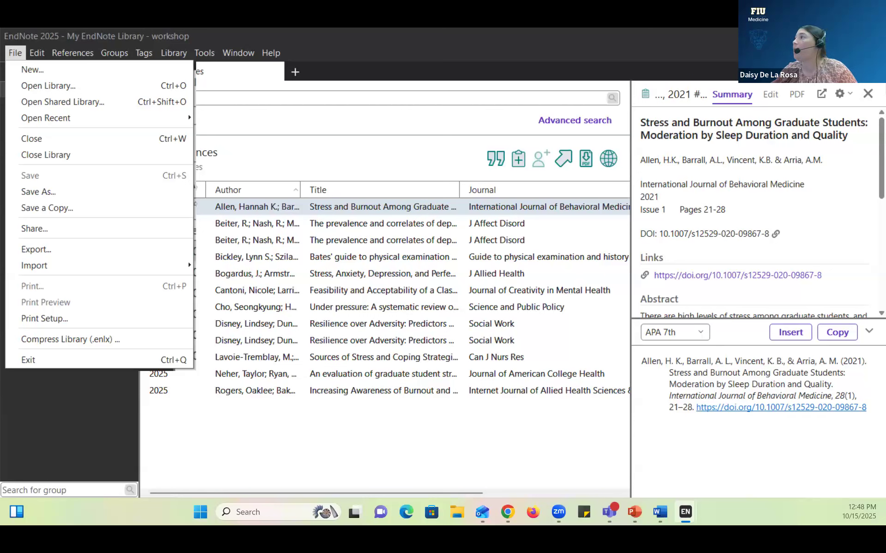
pyautogui.click(11, 53)
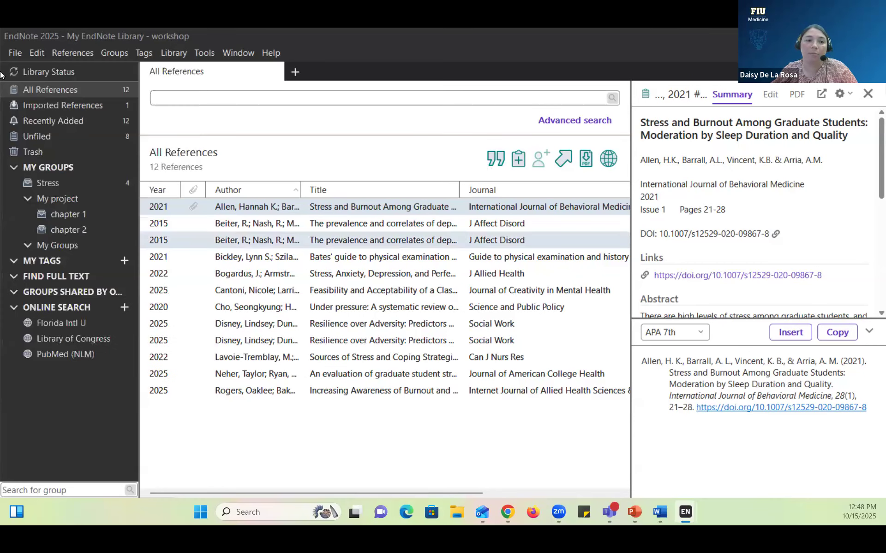
pyautogui.click(11, 53)
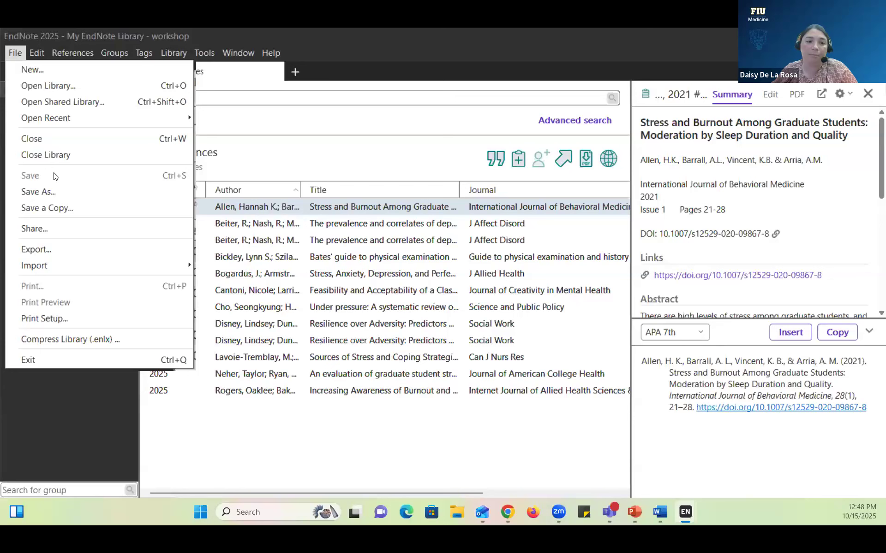
pyautogui.moveTo(74, 266)
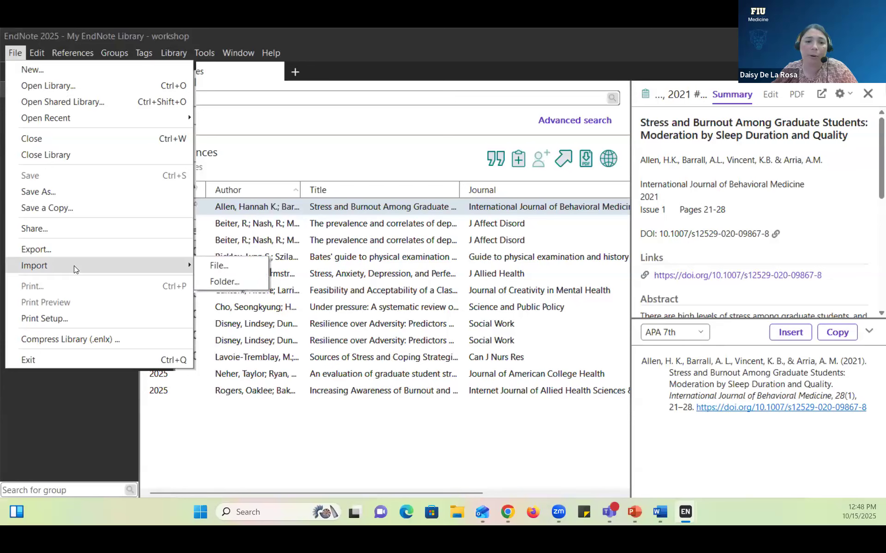
pyautogui.click(235, 279)
pyautogui.click(547, 225)
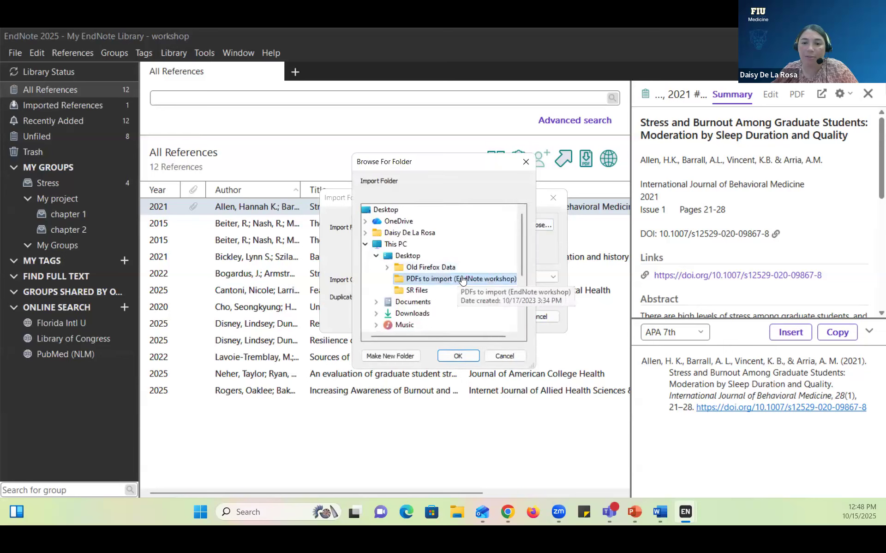
pyautogui.click(463, 354)
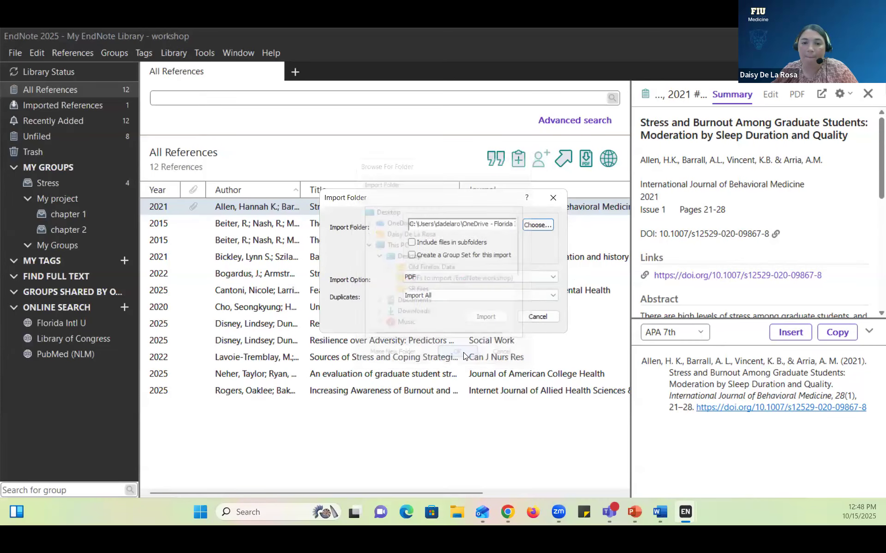
pyautogui.click(489, 274)
pyautogui.click(419, 275)
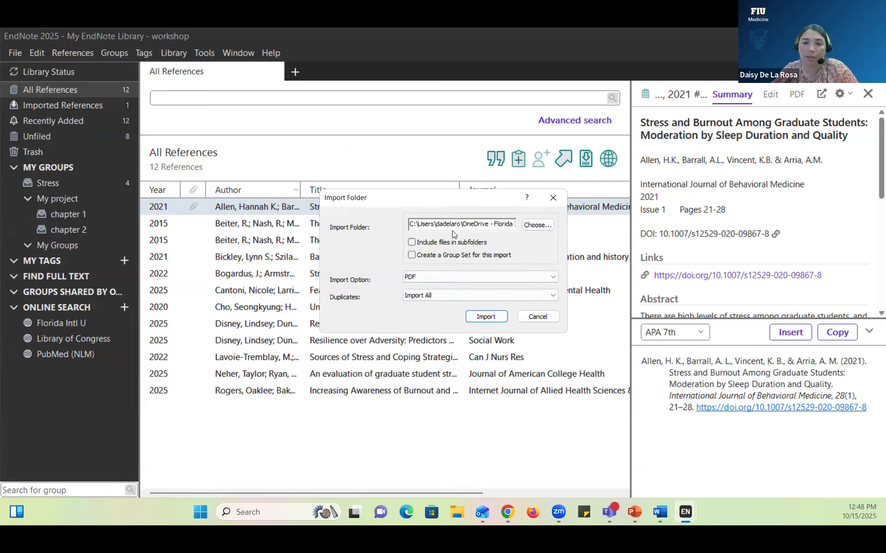
pyautogui.click(485, 317)
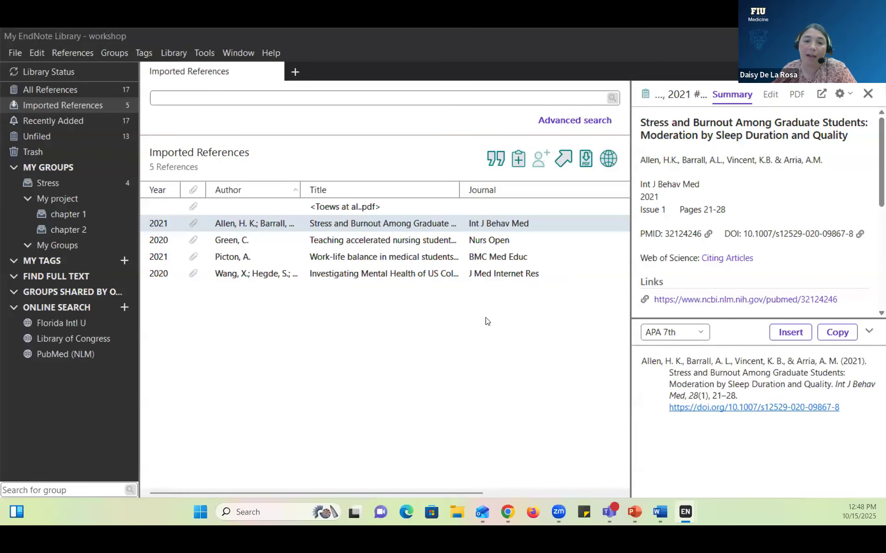
# Step: View the PDFs of the imported Nurs Open and BMC Med Educ references, with the Research Assistant hidden
pyautogui.click(226, 239)
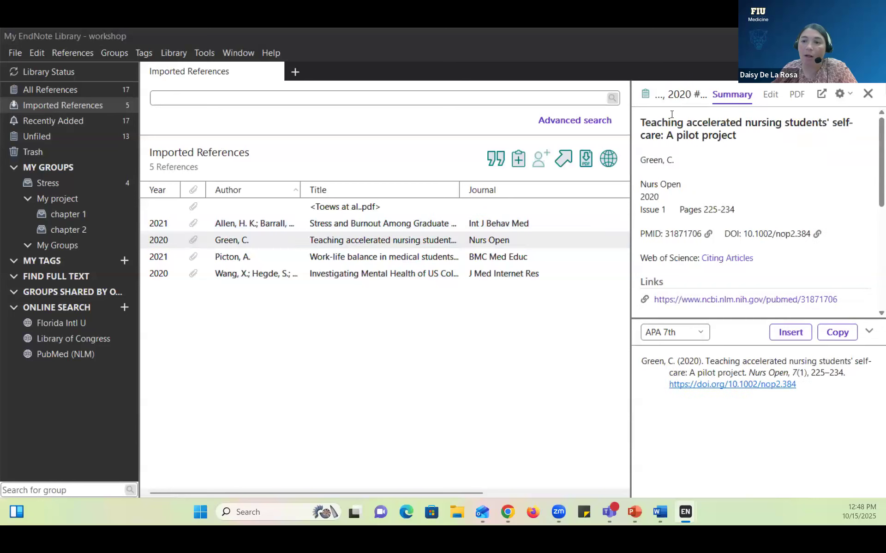
pyautogui.click(797, 94)
pyautogui.click(790, 117)
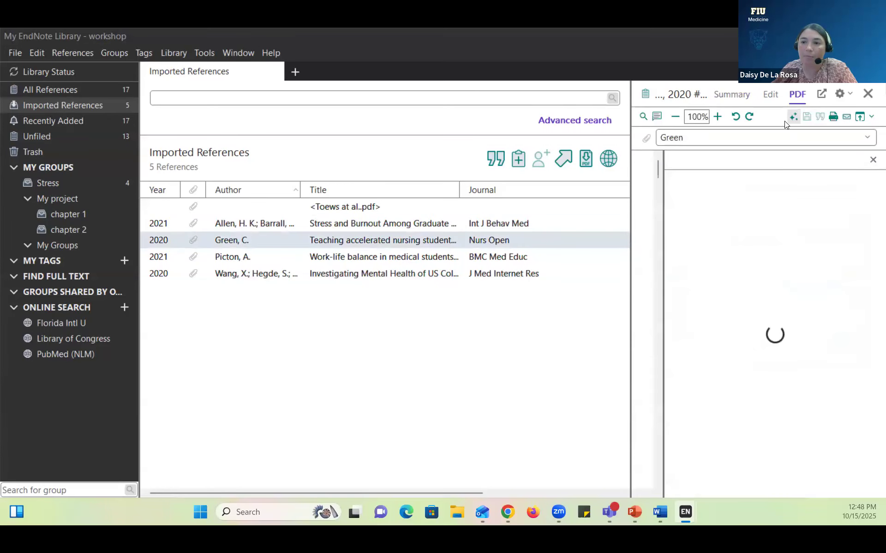
pyautogui.click(405, 257)
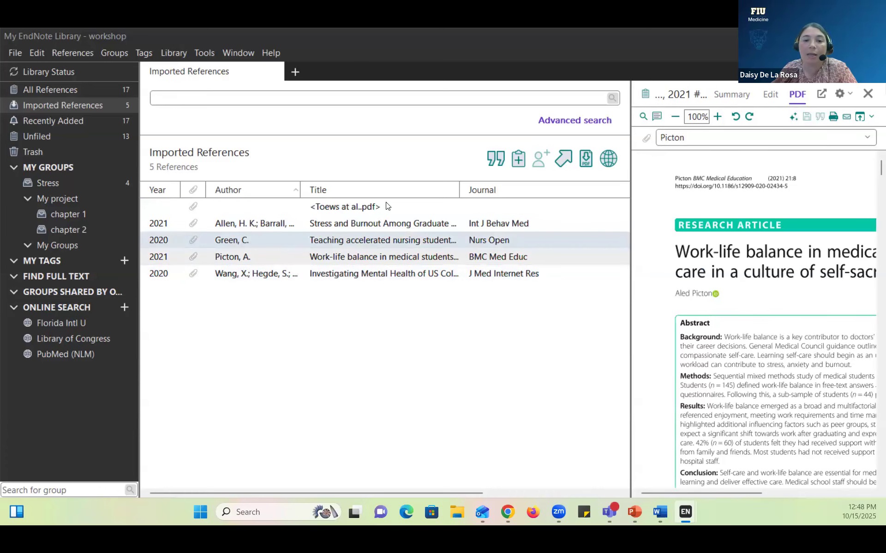
# Step: Examine the PDF, editable fields and summary of the imported reference that has only a file name as its title
pyautogui.click(340, 203)
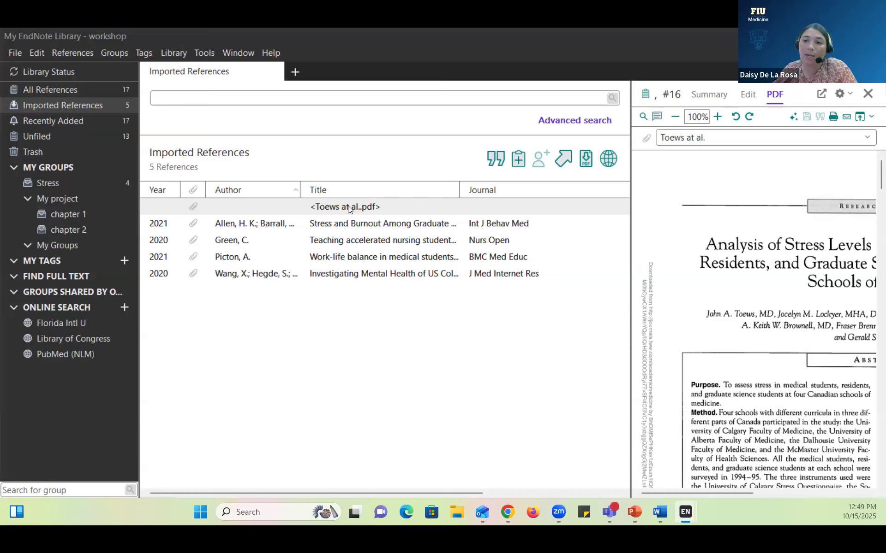
pyautogui.click(746, 94)
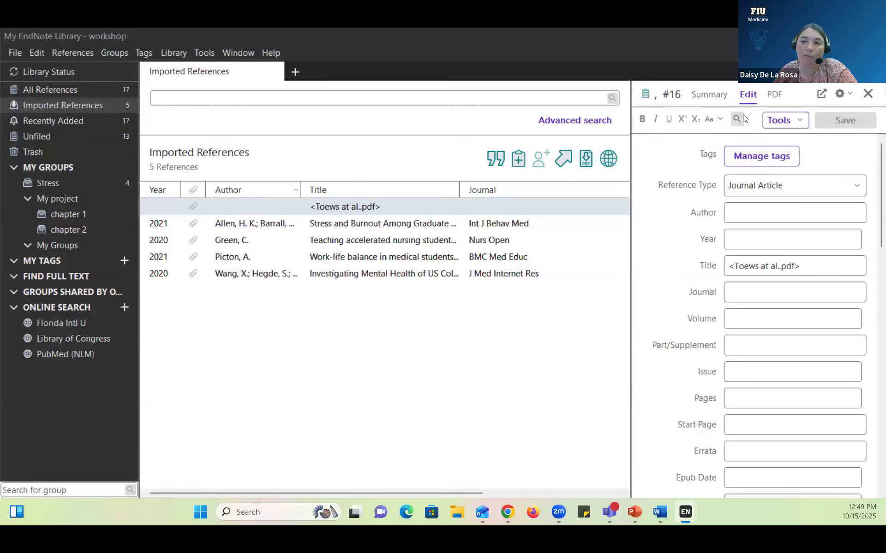
pyautogui.click(710, 95)
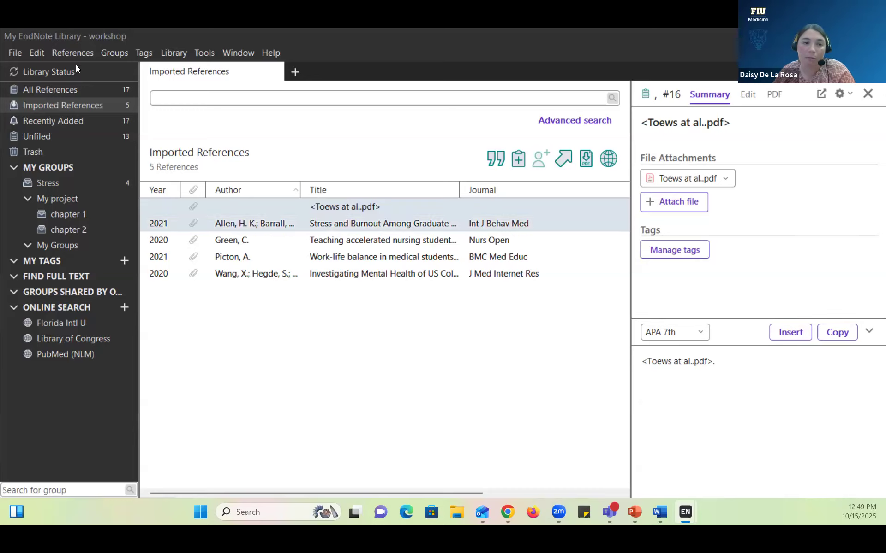
pyautogui.click(90, 89)
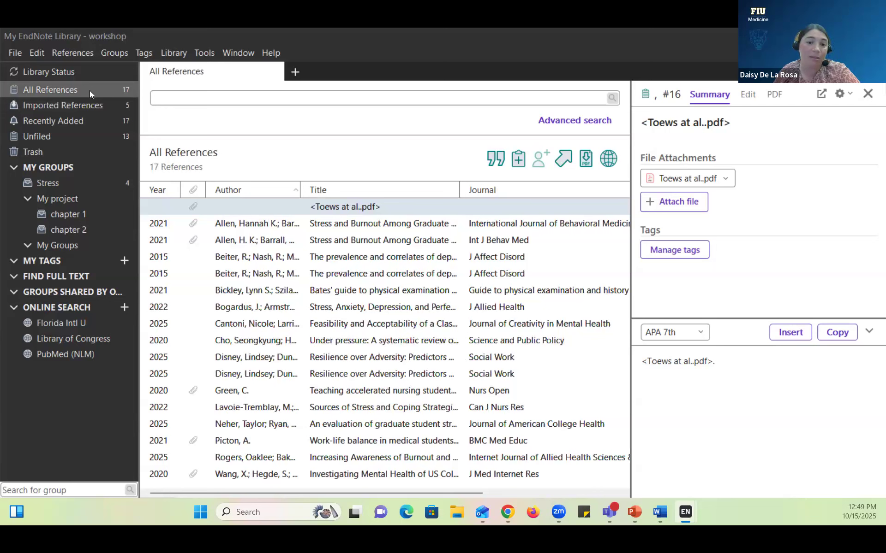
pyautogui.click(245, 256)
pyautogui.keyDown('ctrl'); pyautogui.click(248, 275); pyautogui.keyUp('ctrl')
pyautogui.keyDown('ctrl'); pyautogui.click(248, 290); pyautogui.keyUp('ctrl')
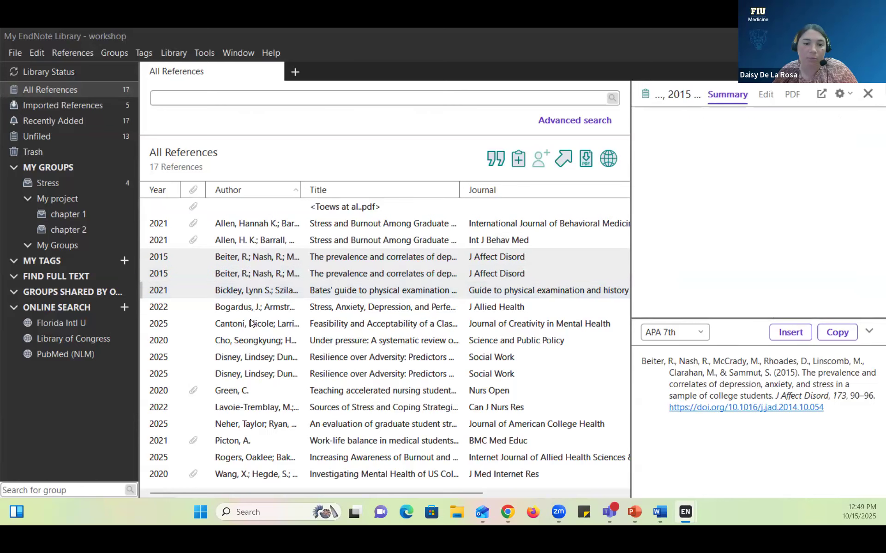
pyautogui.keyDown('ctrl'); pyautogui.click(250, 323); pyautogui.keyUp('ctrl')
pyautogui.keyDown('ctrl'); pyautogui.click(254, 307); pyautogui.keyUp('ctrl')
pyautogui.keyDown('ctrl'); pyautogui.click(256, 341); pyautogui.keyUp('ctrl')
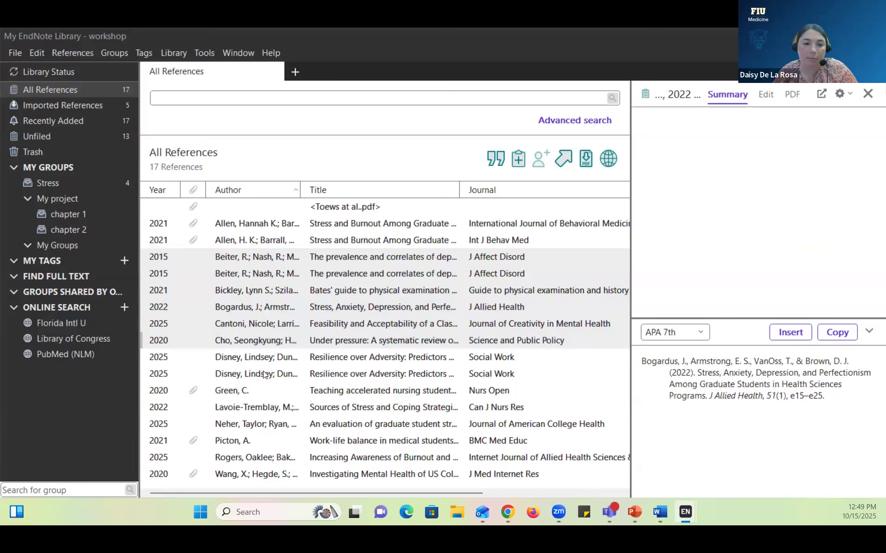
pyautogui.keyDown('ctrl'); pyautogui.click(265, 375); pyautogui.keyUp('ctrl')
pyautogui.keyDown('ctrl'); pyautogui.click(264, 359); pyautogui.keyUp('ctrl')
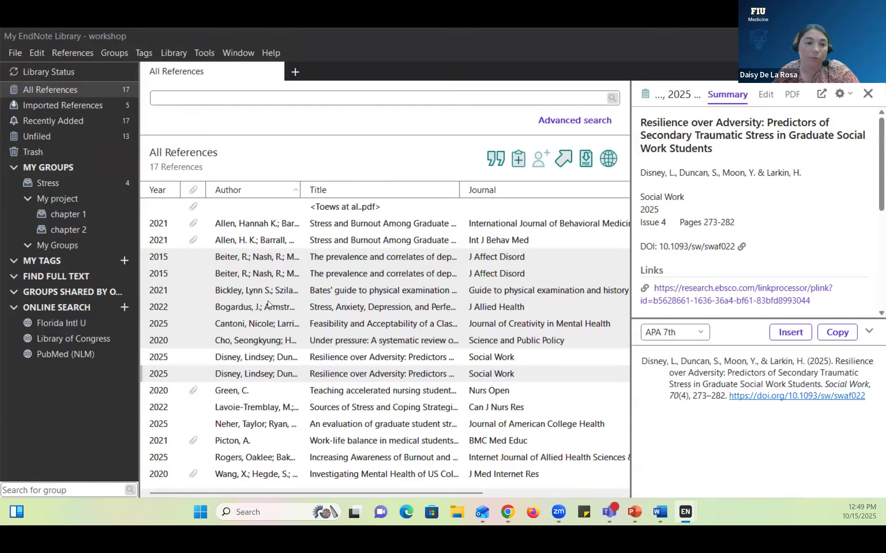
pyautogui.click(52, 276)
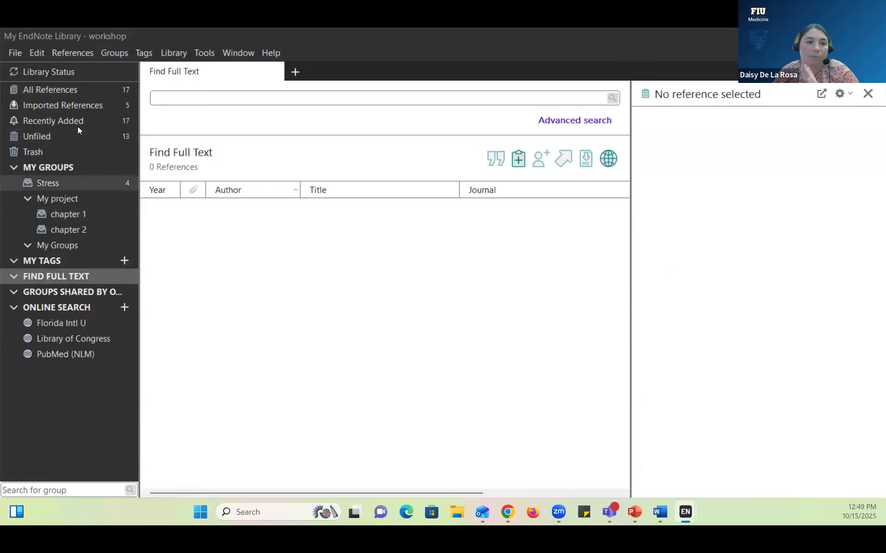
# Step: Try Find Full Text on multiple selected references in All References with the Florida International University sign-in, and cancel at the login form
pyautogui.click(89, 95)
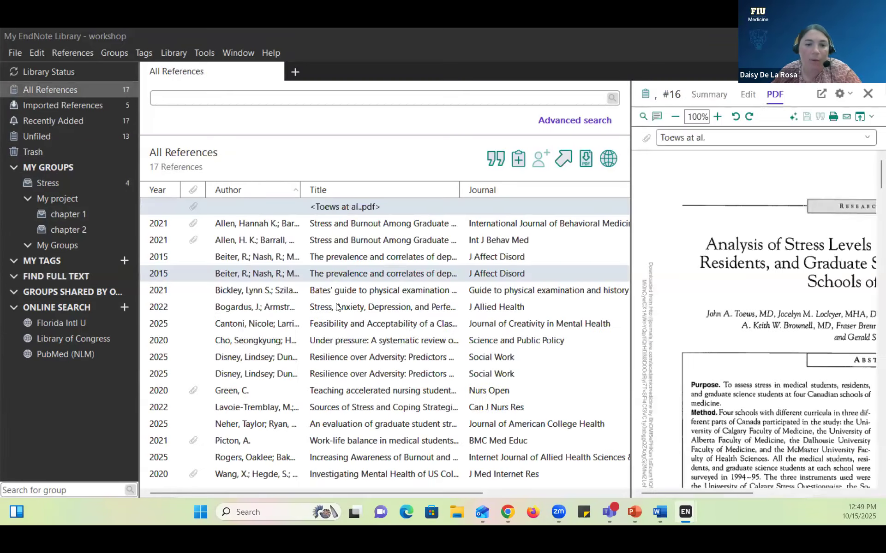
pyautogui.click(275, 258)
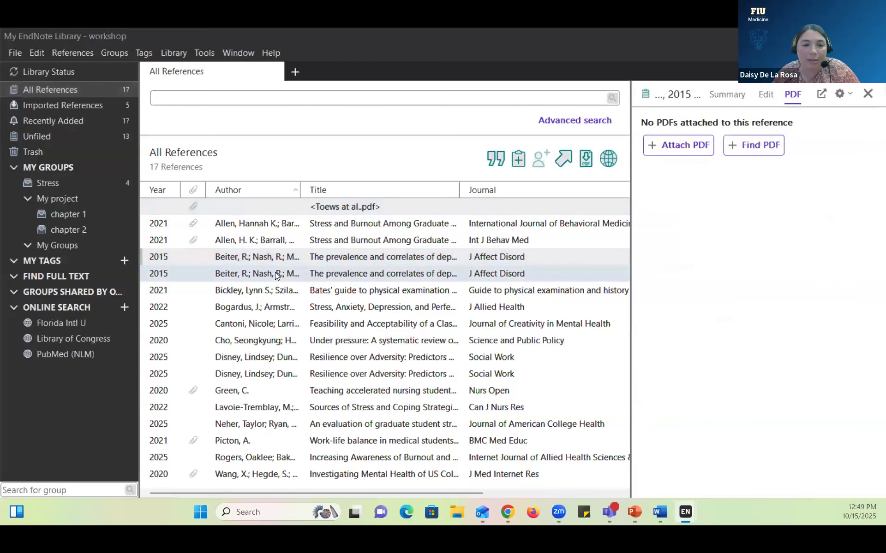
pyautogui.click(277, 296)
pyautogui.click(276, 314)
pyautogui.click(275, 328)
pyautogui.click(277, 345)
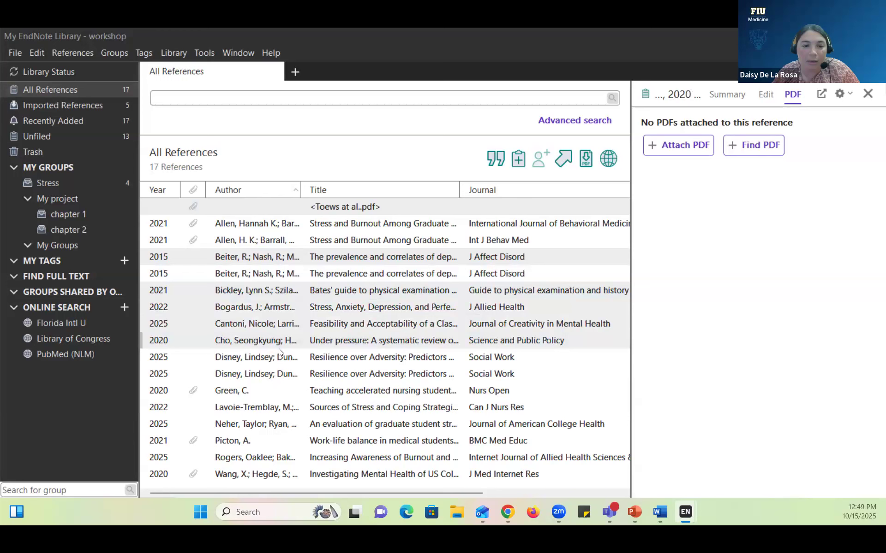
pyautogui.click(280, 350)
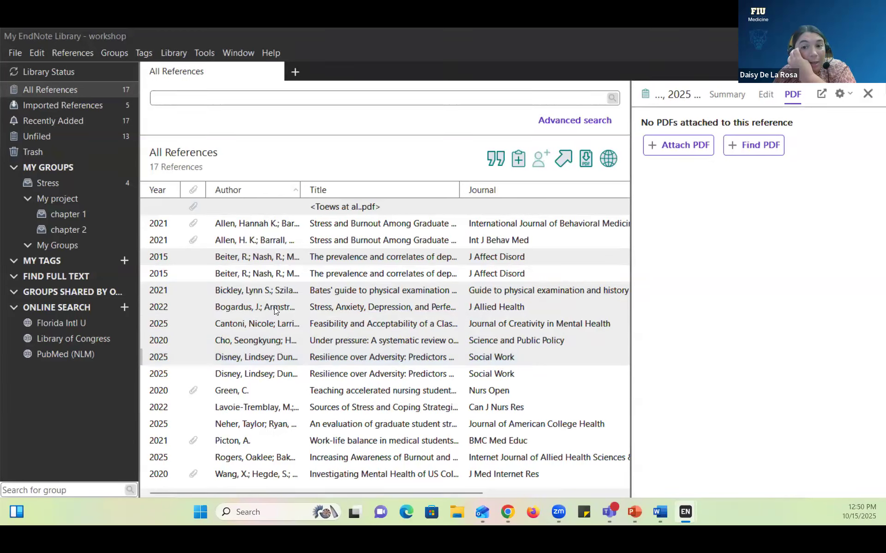
pyautogui.click(586, 163)
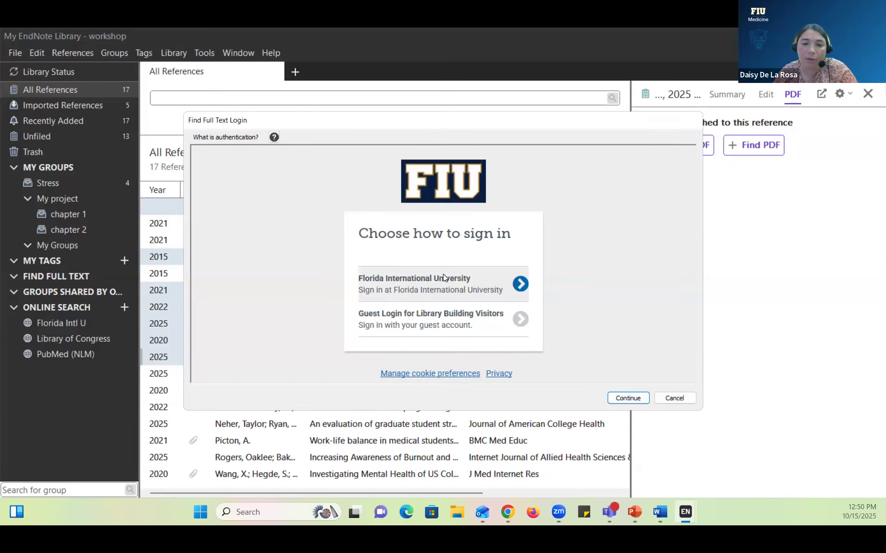
pyautogui.click(443, 278)
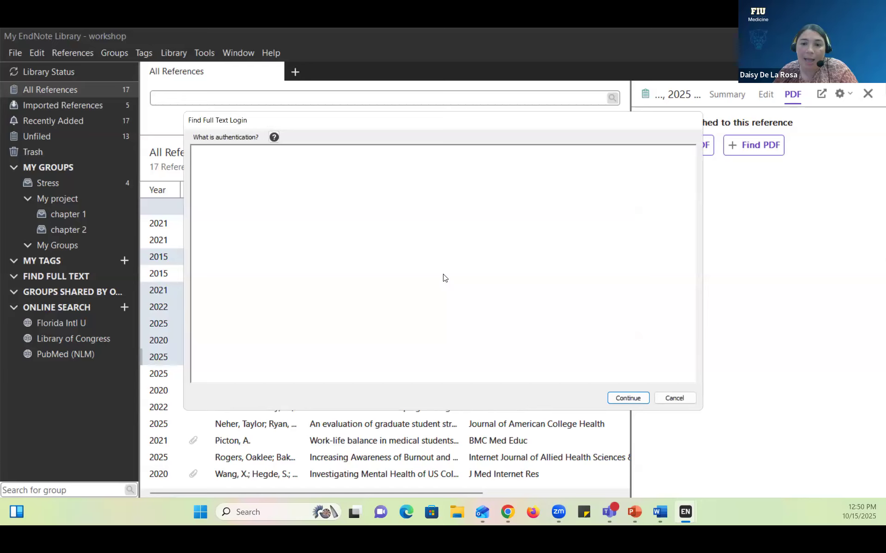
pyautogui.scroll(-2, 357, 308)
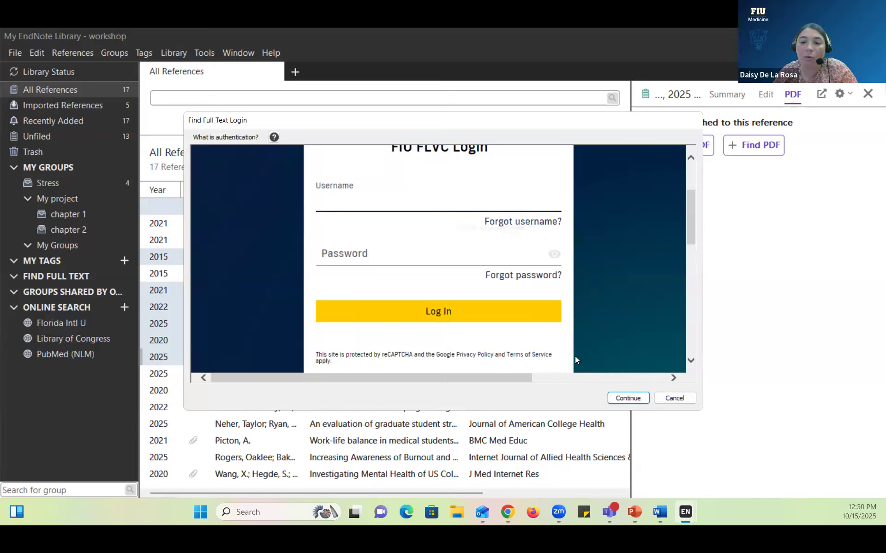
pyautogui.click(672, 400)
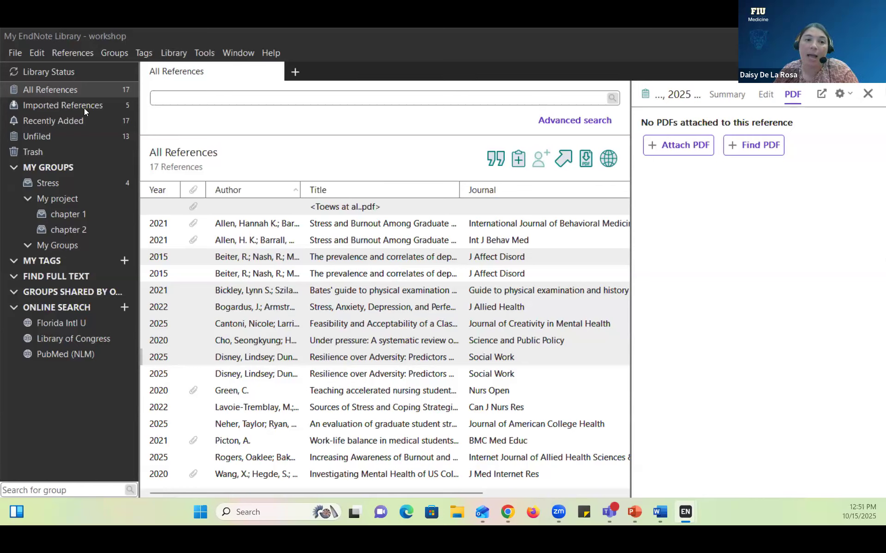
# Step: Compare the PDFs of the two 2021 "Stress and Burnout Among Graduate Students" references from different journal entries
pyautogui.click(79, 93)
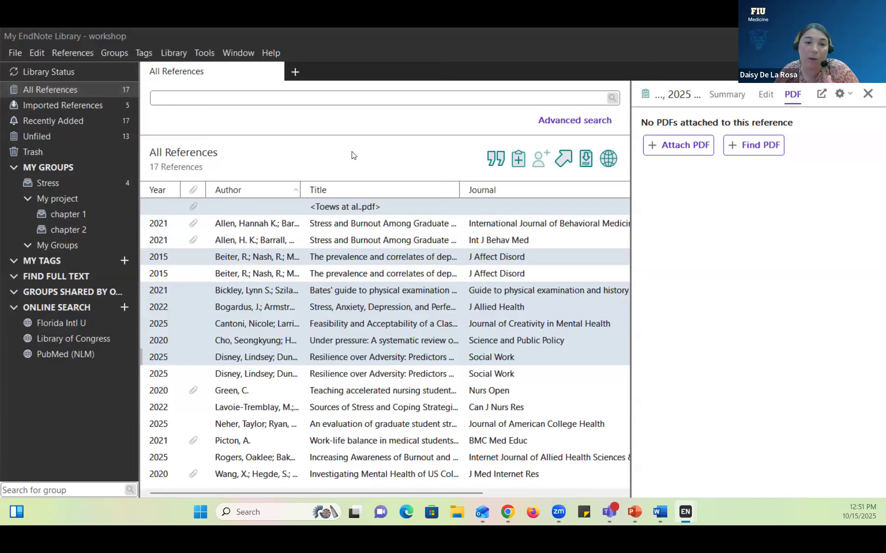
pyautogui.click(363, 312)
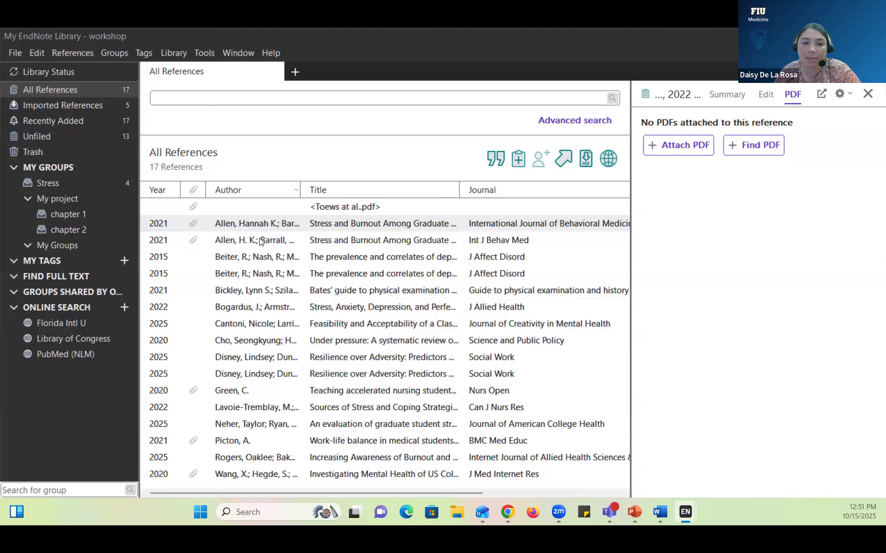
pyautogui.click(261, 240)
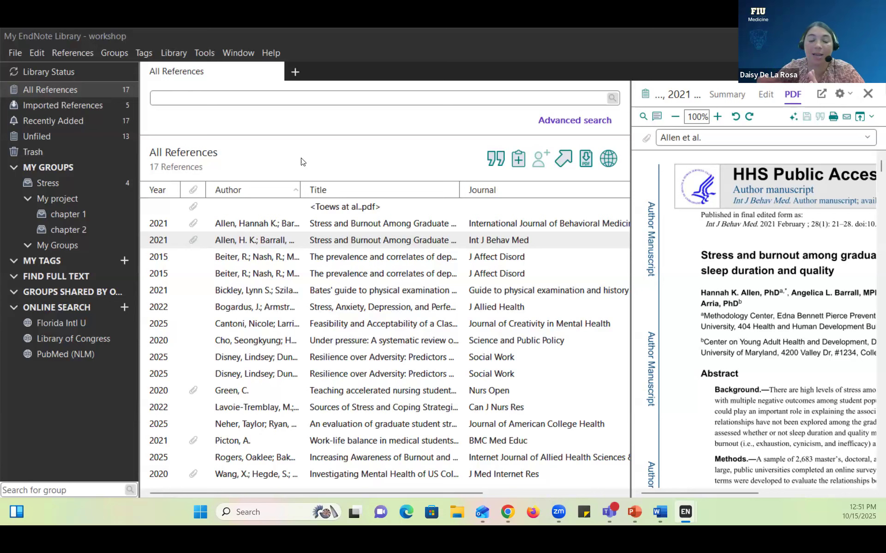
pyautogui.click(247, 223)
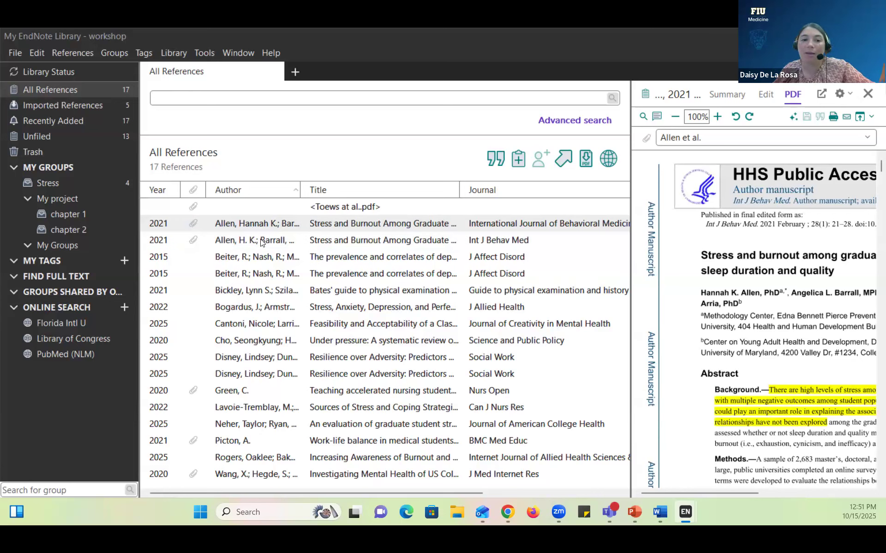
pyautogui.click(232, 239)
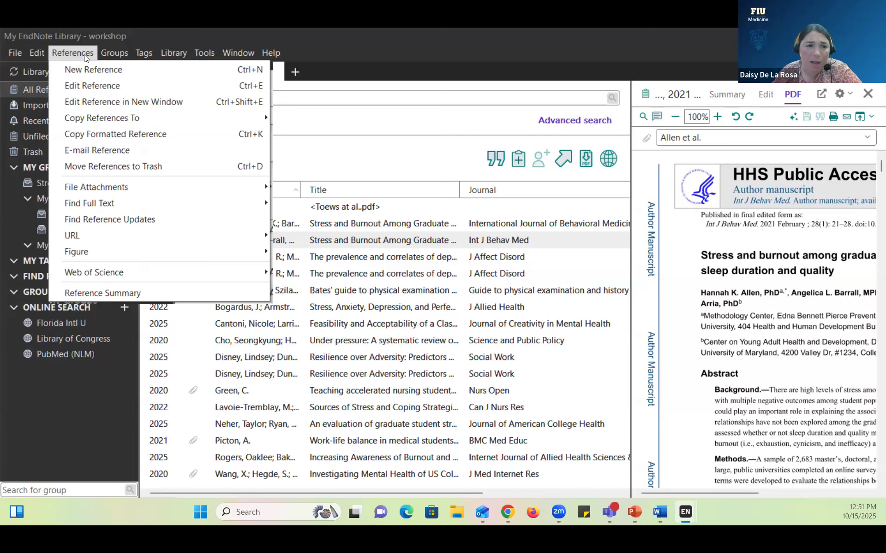
# Step: Run Find Duplicates on the library, skip the compared references without choosing which to keep, and return to All References
pyautogui.moveTo(167, 54)
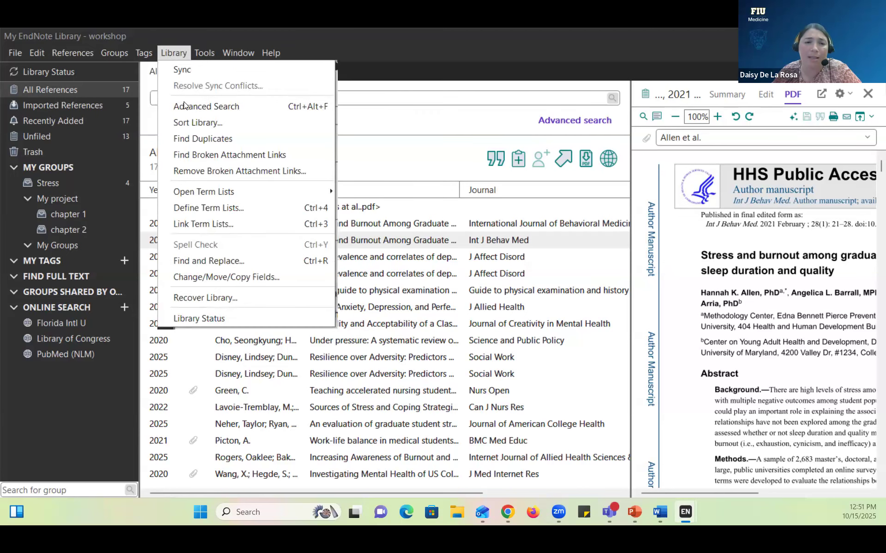
pyautogui.click(194, 138)
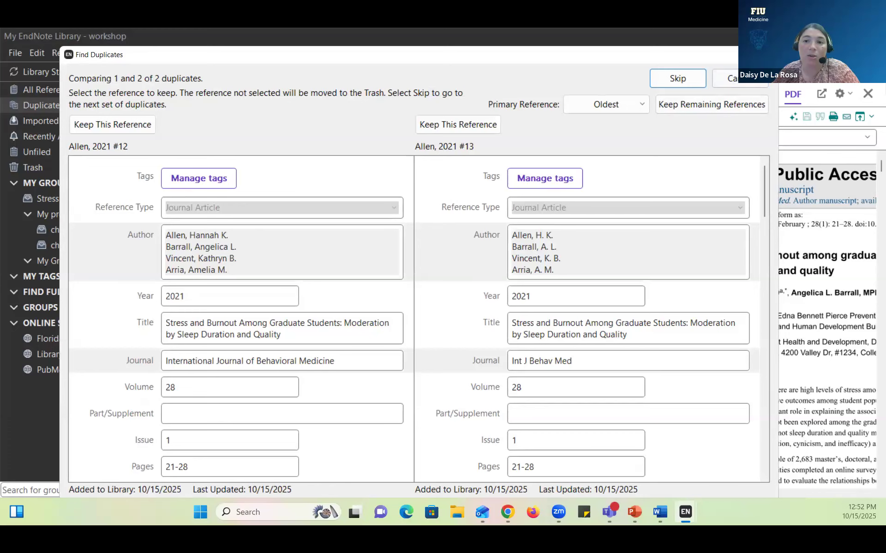
pyautogui.click(677, 80)
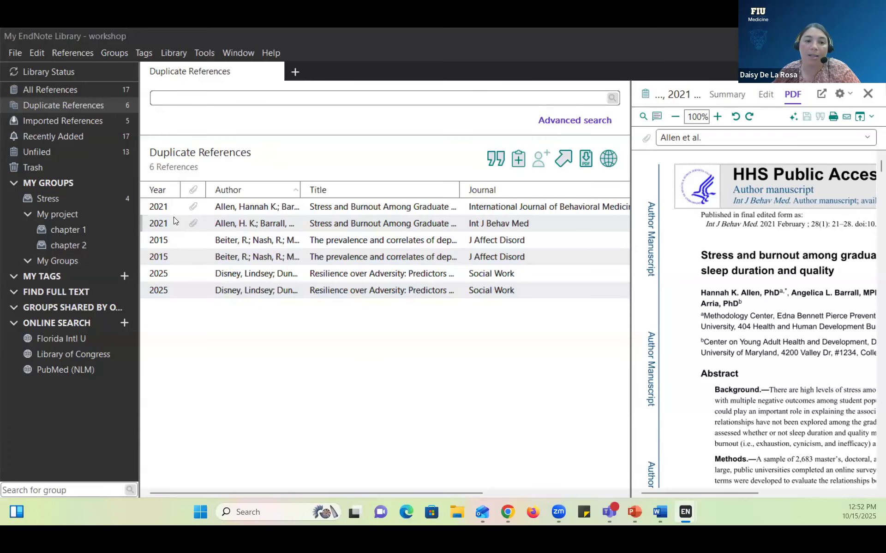
pyautogui.click(88, 217)
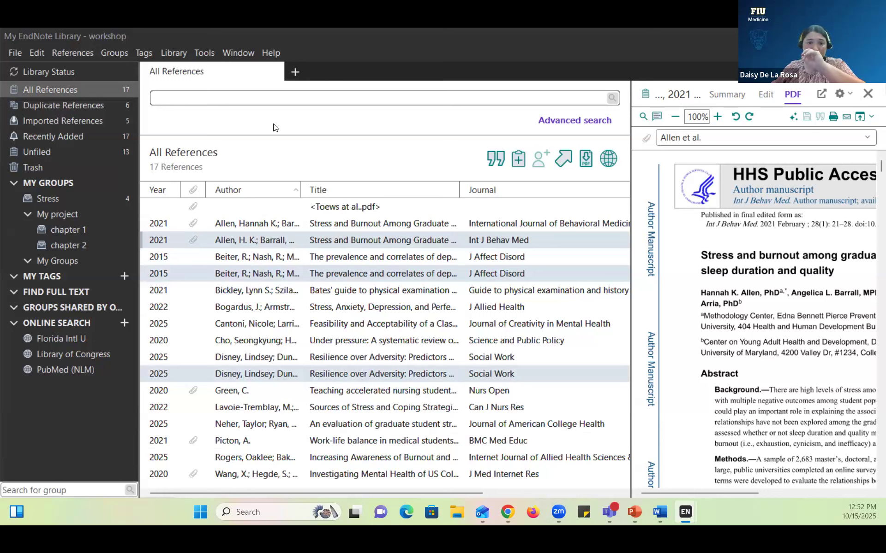
# Step: Expand the library search to Advanced search and examine the fields available for its first criterion, keeping Author
pyautogui.click(273, 125)
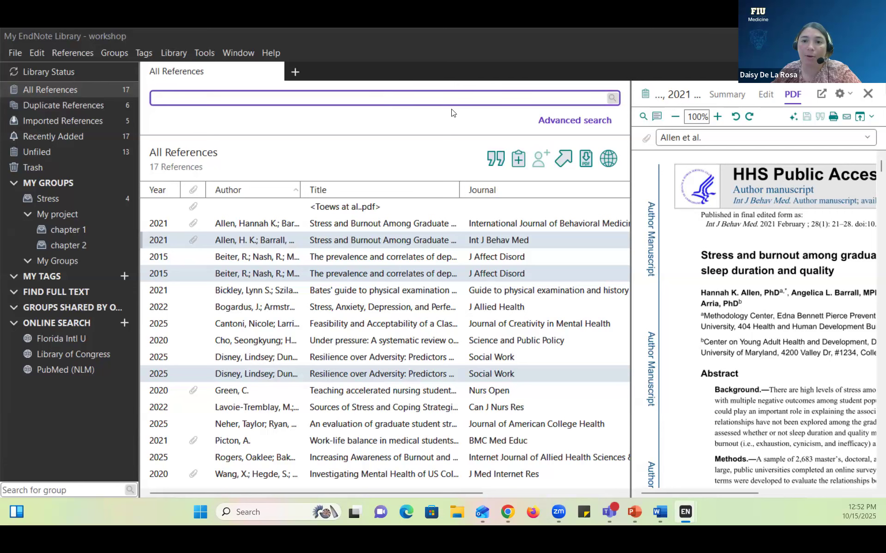
pyautogui.click(543, 122)
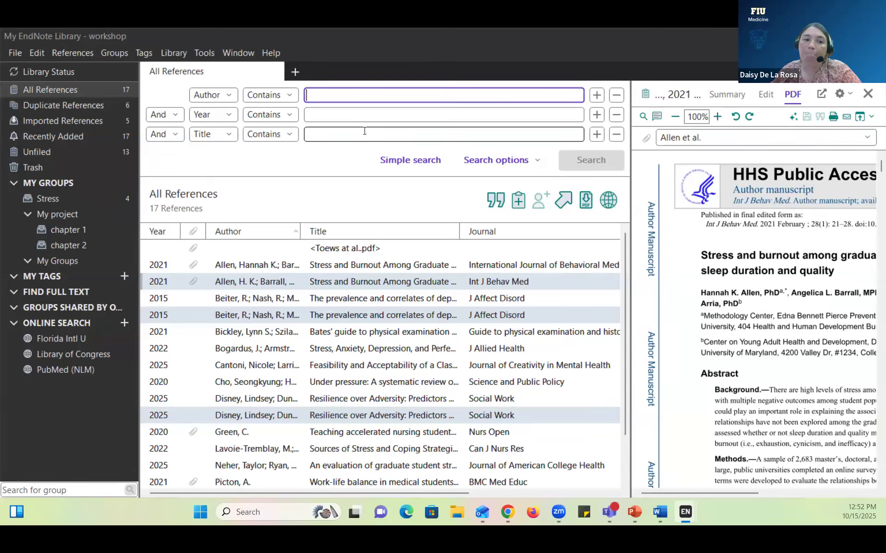
pyautogui.click(228, 96)
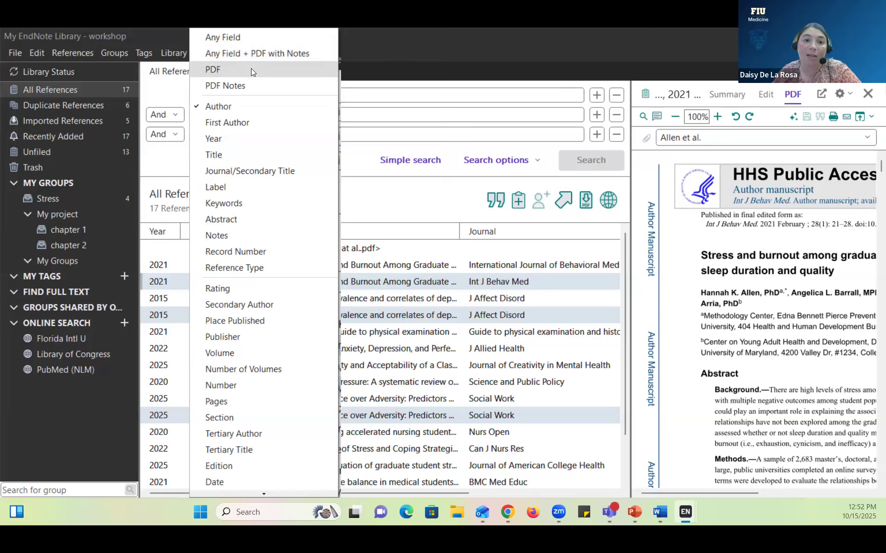
pyautogui.click(359, 195)
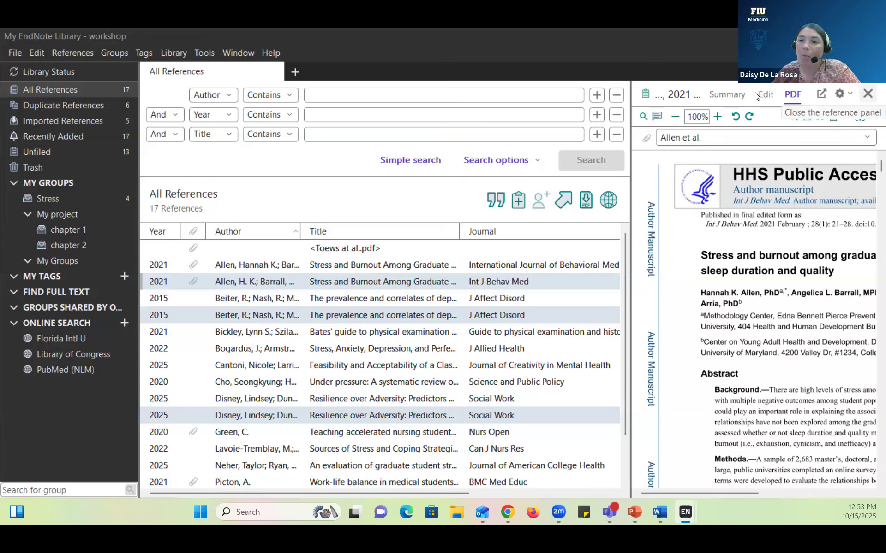
# Step: Examine the summary and APA 7th citation preview of the selected Int J Behav Med reference
pyautogui.click(727, 95)
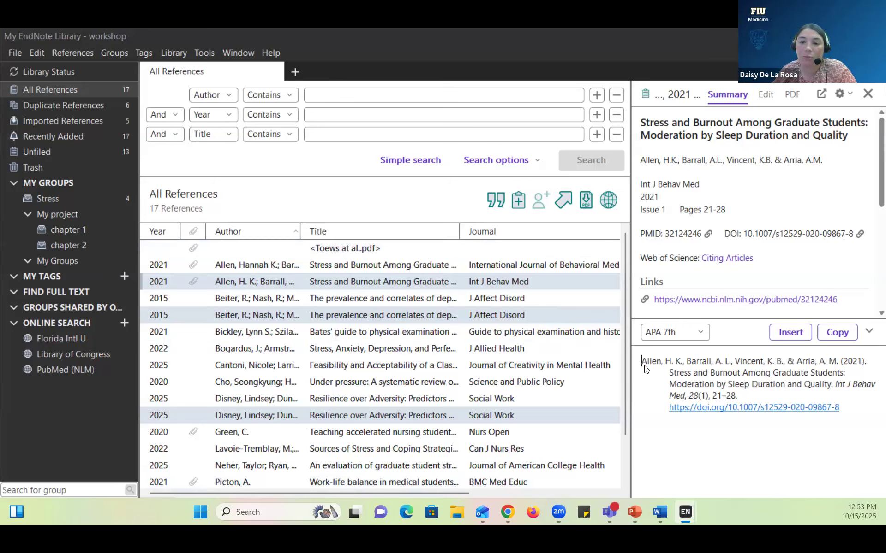
pyautogui.moveTo(645, 360); pyautogui.dragTo(793, 440)
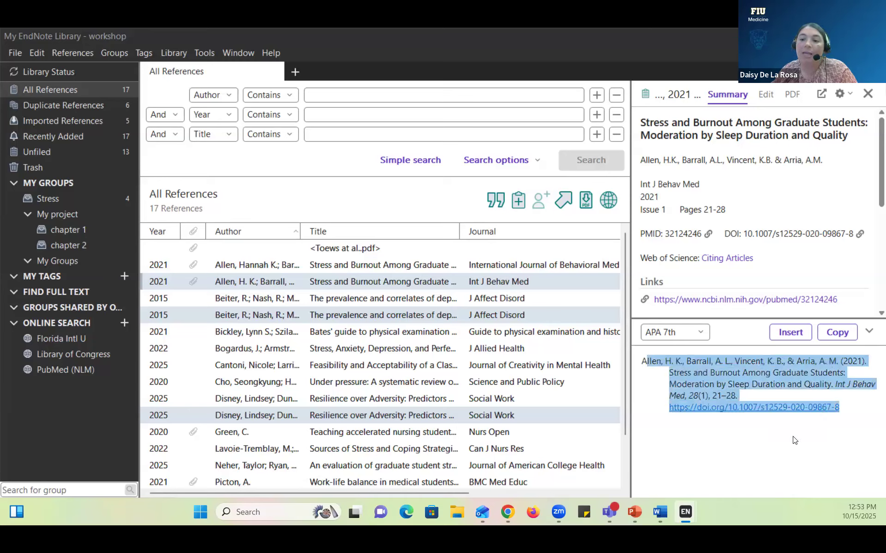
pyautogui.click(841, 407)
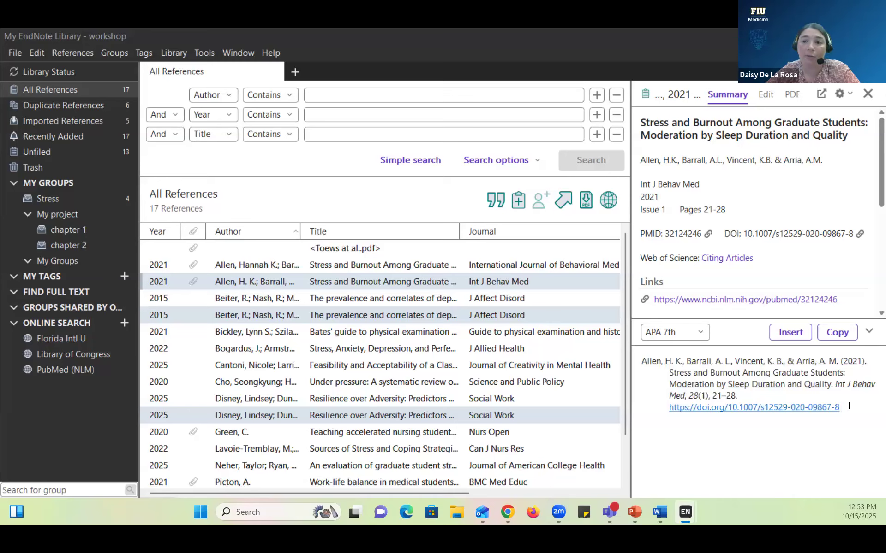
# Step: Examine the editable title, pages and issue fields of the Int J Behav Med reference
pyautogui.click(766, 95)
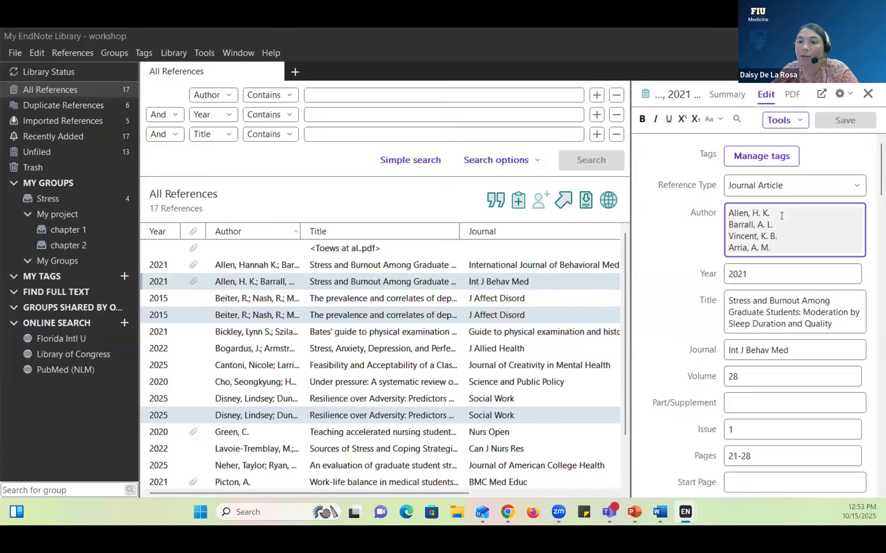
pyautogui.click(834, 323)
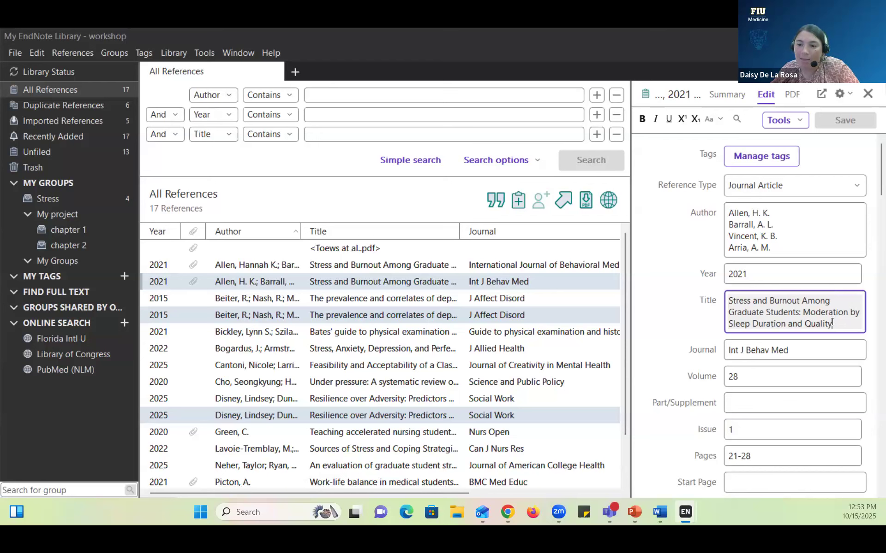
pyautogui.scroll(-1, 833, 325)
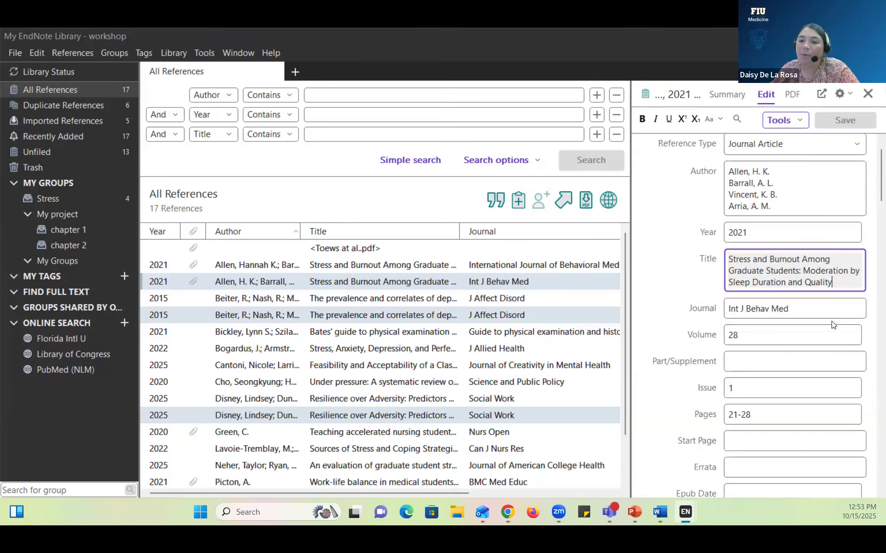
pyautogui.scroll(-1, 796, 340)
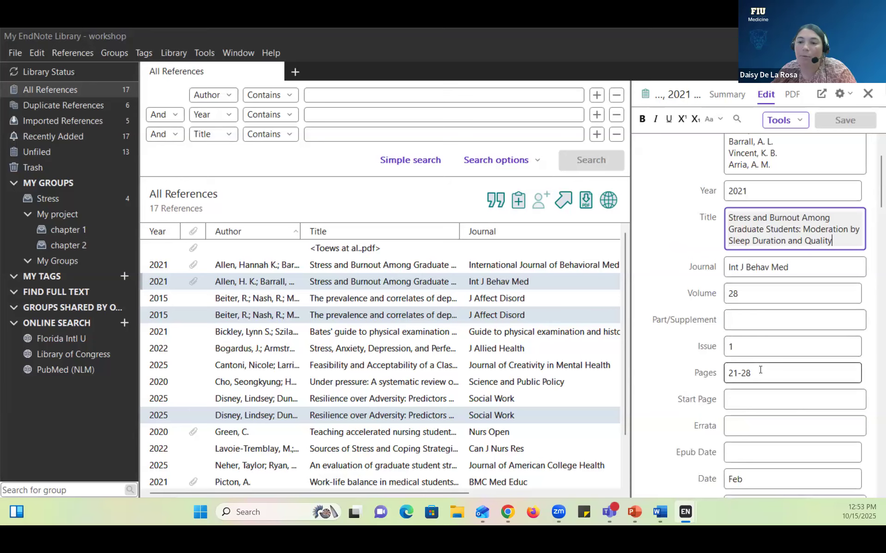
pyautogui.click(760, 370)
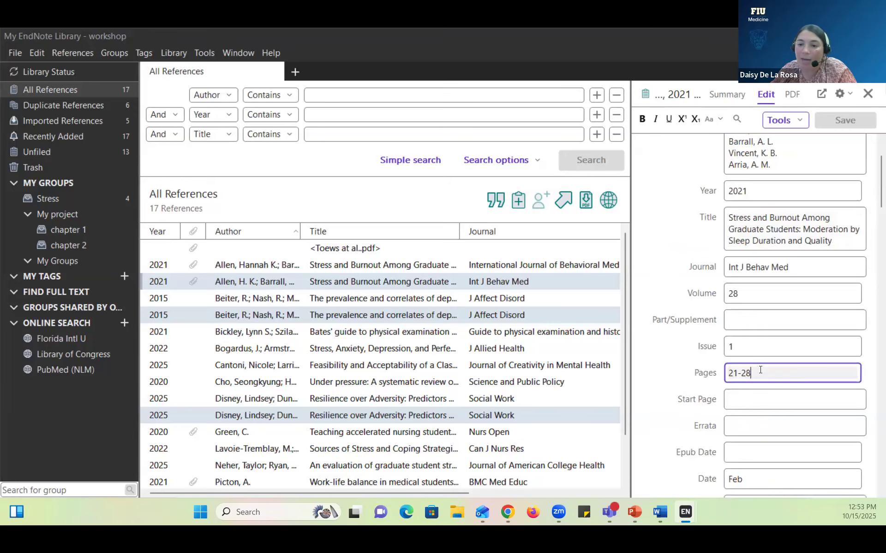
pyautogui.click(761, 349)
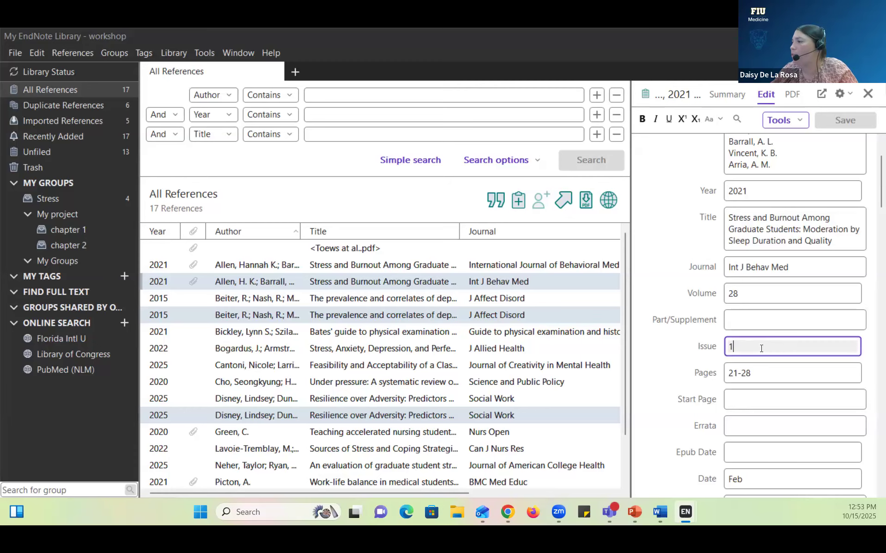
# Step: Preview the Int J Behav Med reference's citation in Vancouver style from its summary and return the preview to APA 7th
pyautogui.click(728, 95)
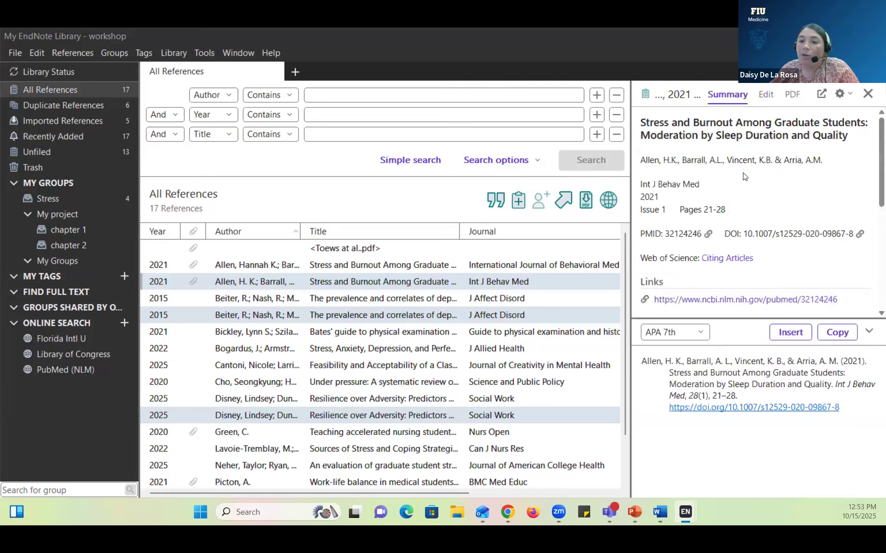
pyautogui.click(702, 331)
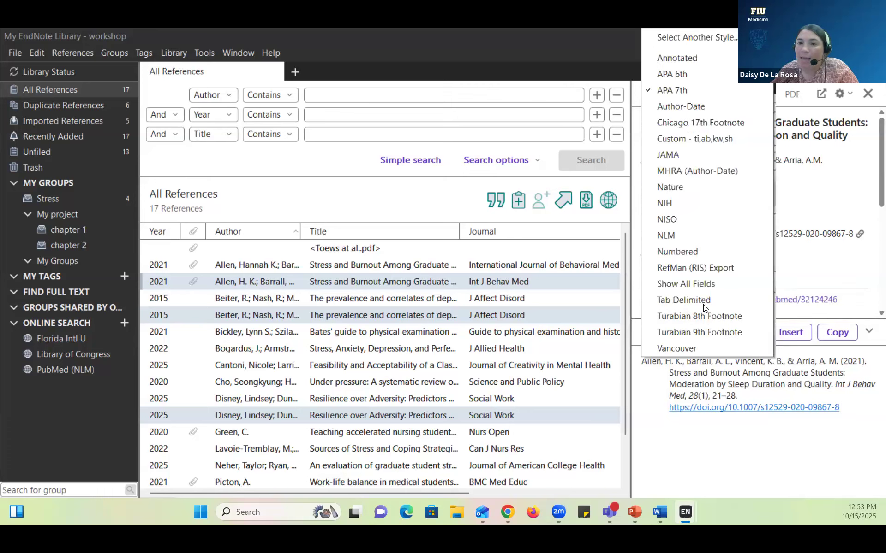
pyautogui.click(683, 348)
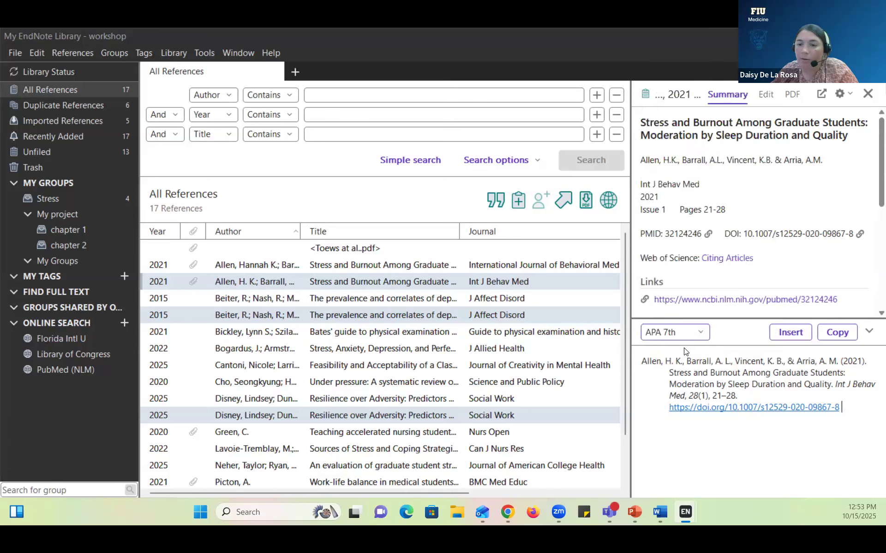
pyautogui.moveTo(851, 386); pyautogui.dragTo(646, 362)
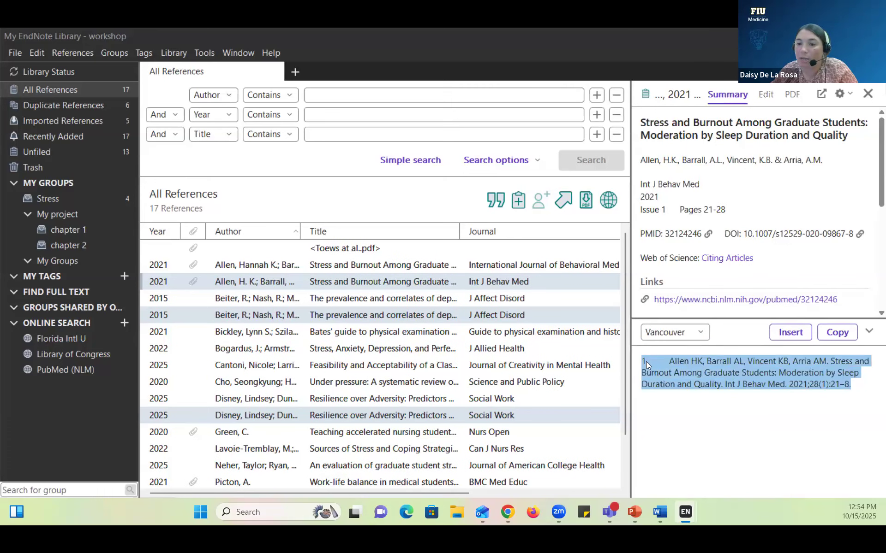
pyautogui.click(703, 332)
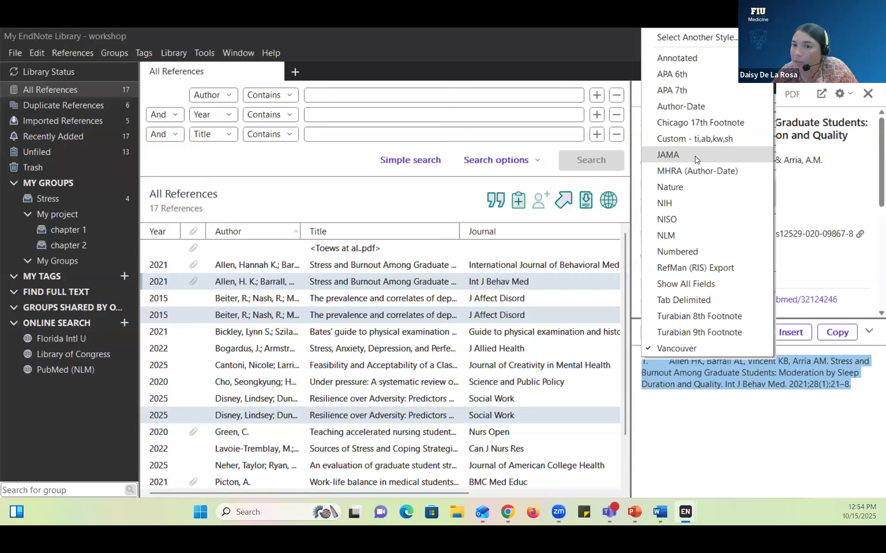
pyautogui.click(687, 90)
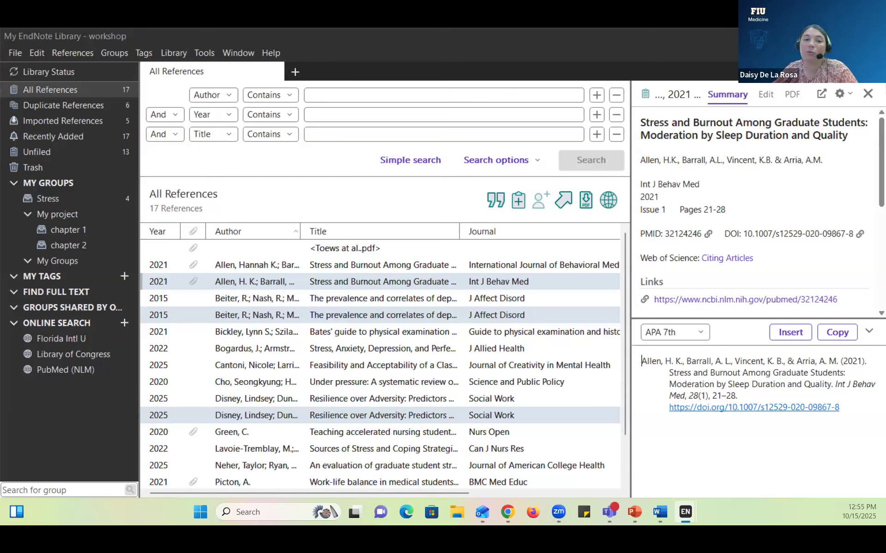
# Step: Run Find Duplicates, leave the comparison, move the three highlighted duplicate references to the Trash, and check the All References and Trash lists
pyautogui.keyDown('ctrl'); pyautogui.click(555, 339); pyautogui.keyUp('ctrl')
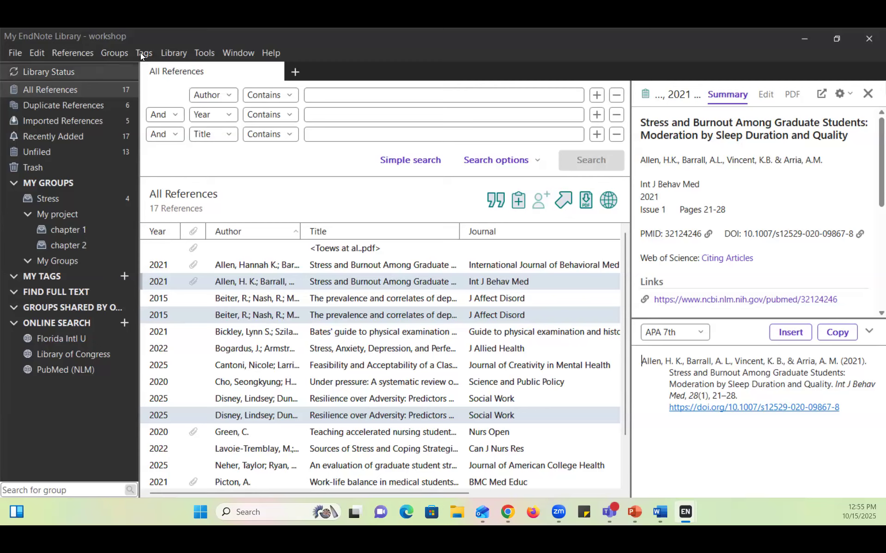
pyautogui.click(164, 59)
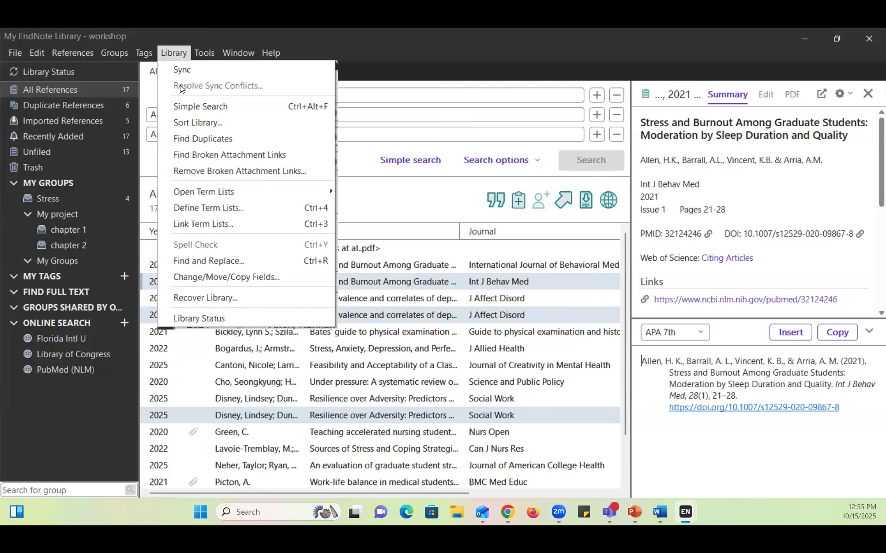
pyautogui.click(215, 140)
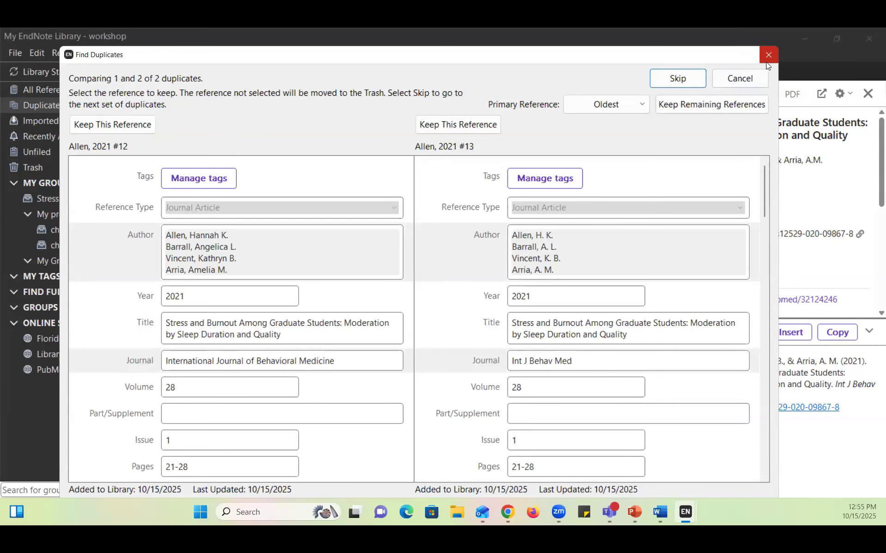
pyautogui.click(691, 83)
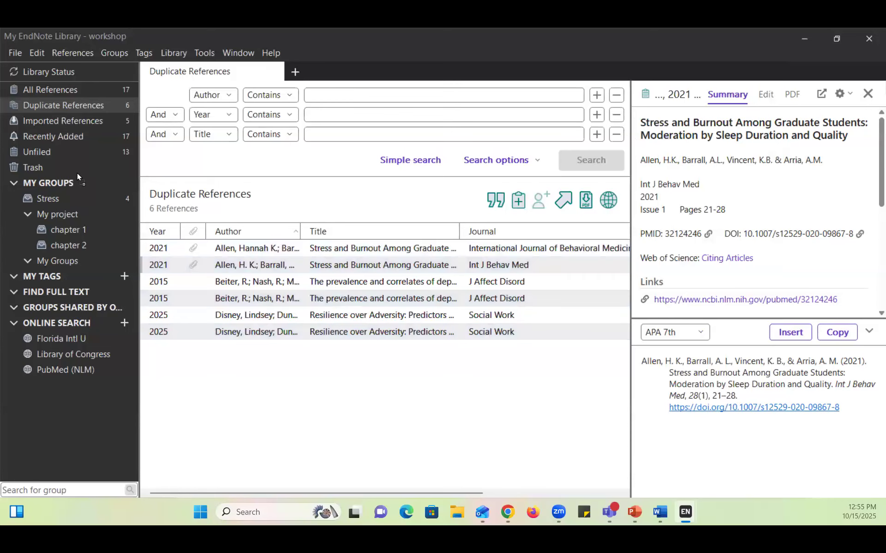
pyautogui.moveTo(77, 172); pyautogui.dragTo(77, 173)
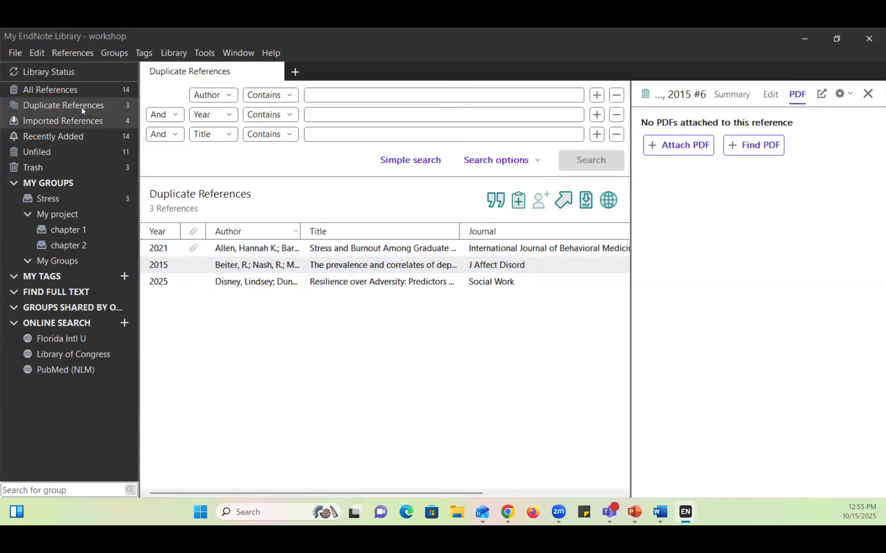
pyautogui.click(86, 90)
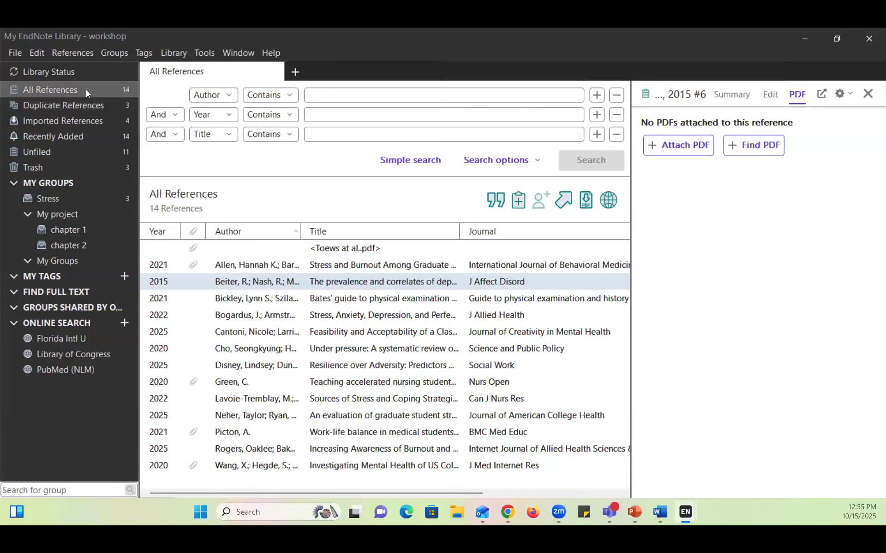
pyautogui.click(90, 169)
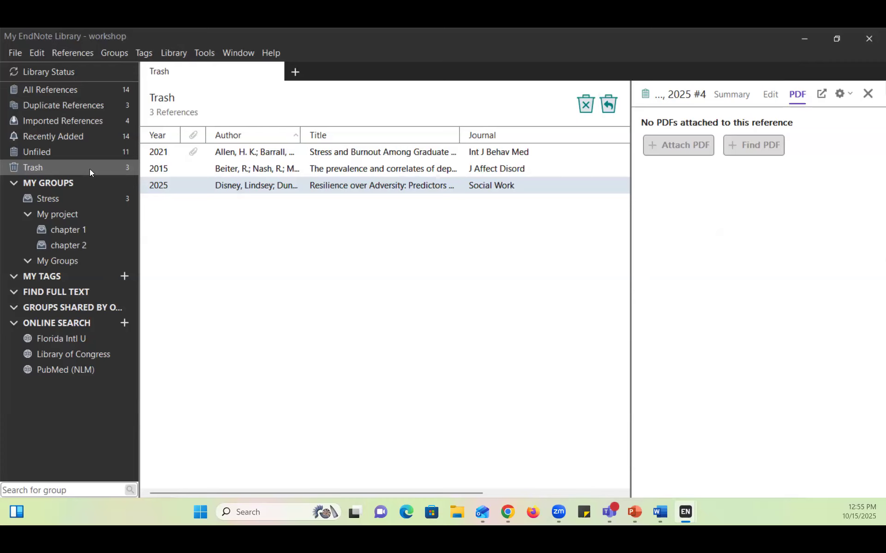
pyautogui.click(83, 96)
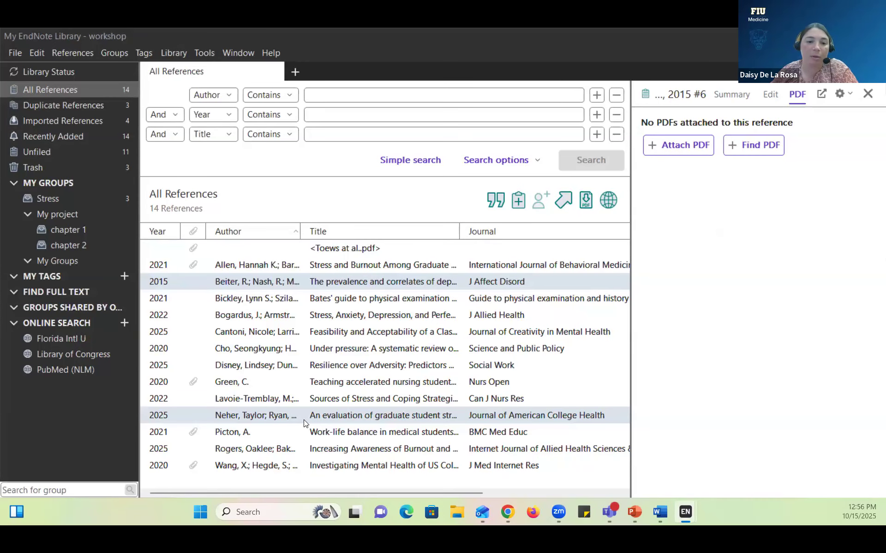
# Step: Restore the three references in the Trash to the library and return to All References
pyautogui.click(68, 176)
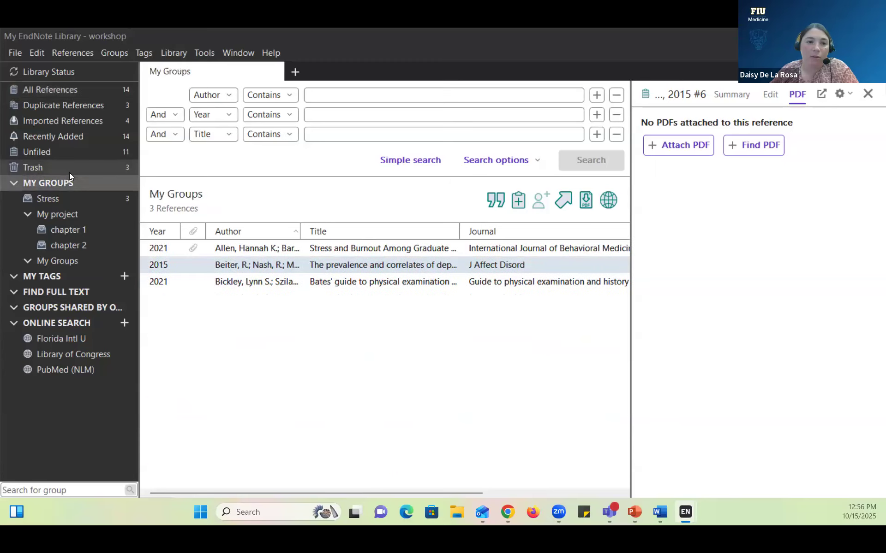
pyautogui.click(68, 170)
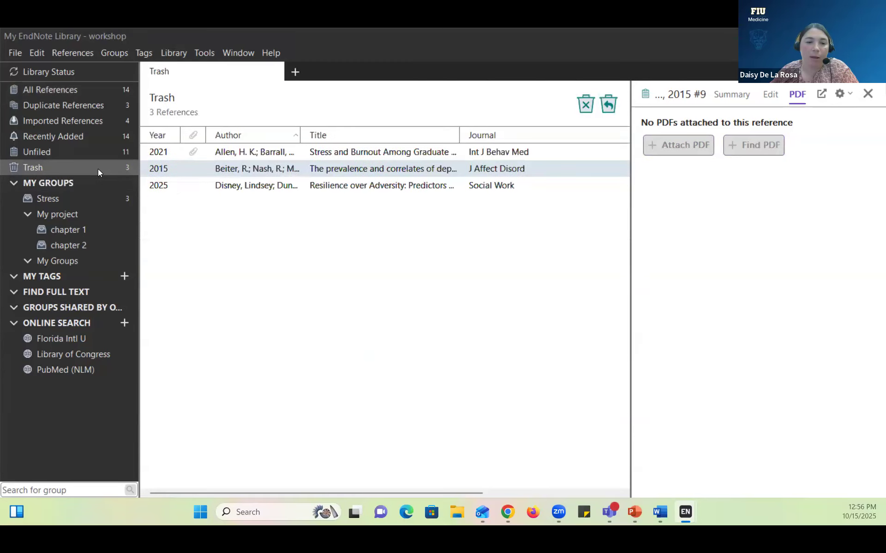
pyautogui.click(184, 190)
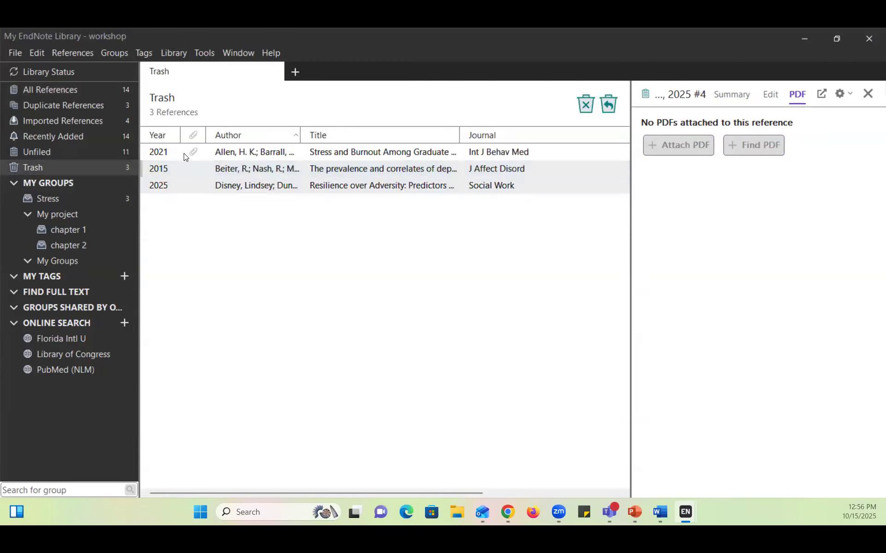
pyautogui.click(183, 156)
pyautogui.click(67, 89)
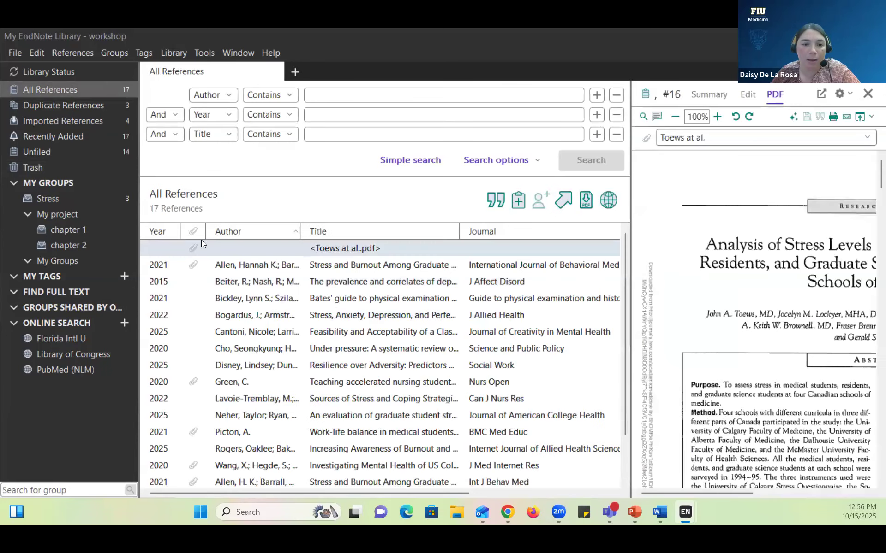
# Step: Run Find Duplicates on the library again, cancel the comparison without choosing a reference to keep, and return to All References
pyautogui.click(266, 299)
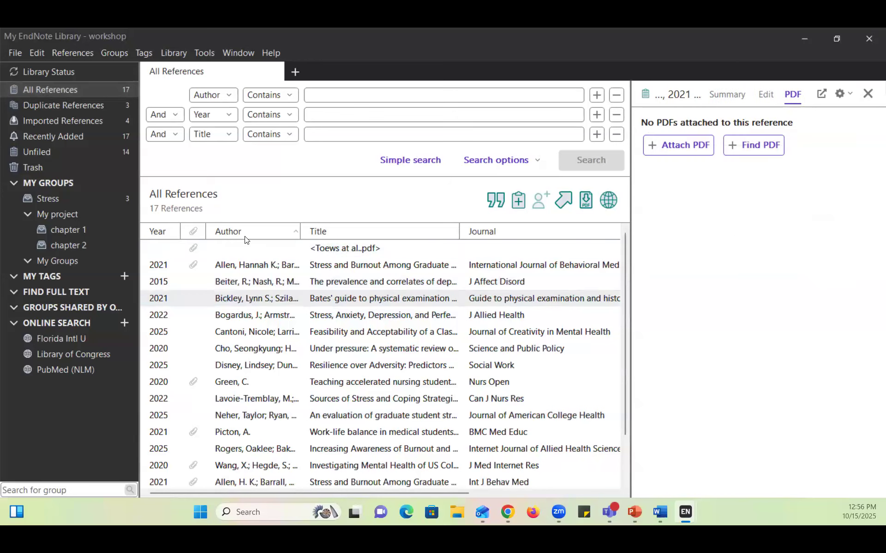
pyautogui.click(166, 54)
pyautogui.click(200, 139)
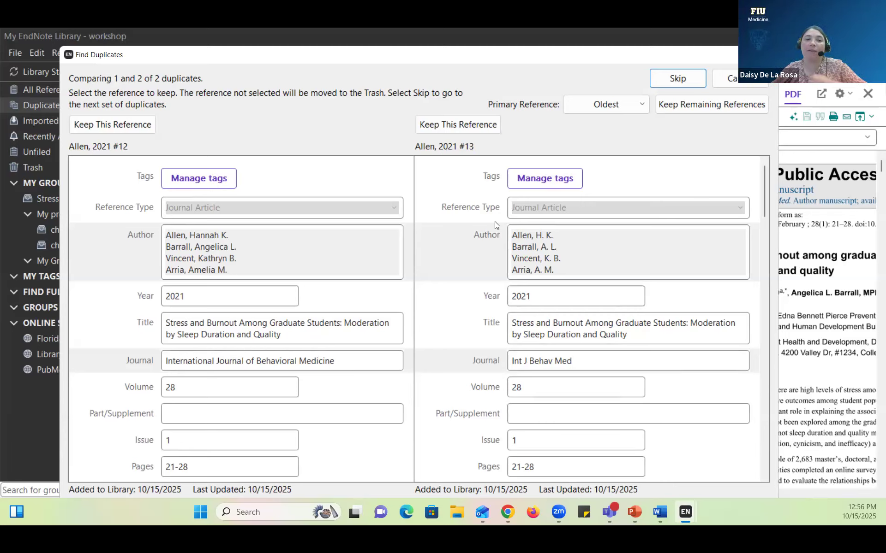
pyautogui.click(729, 75)
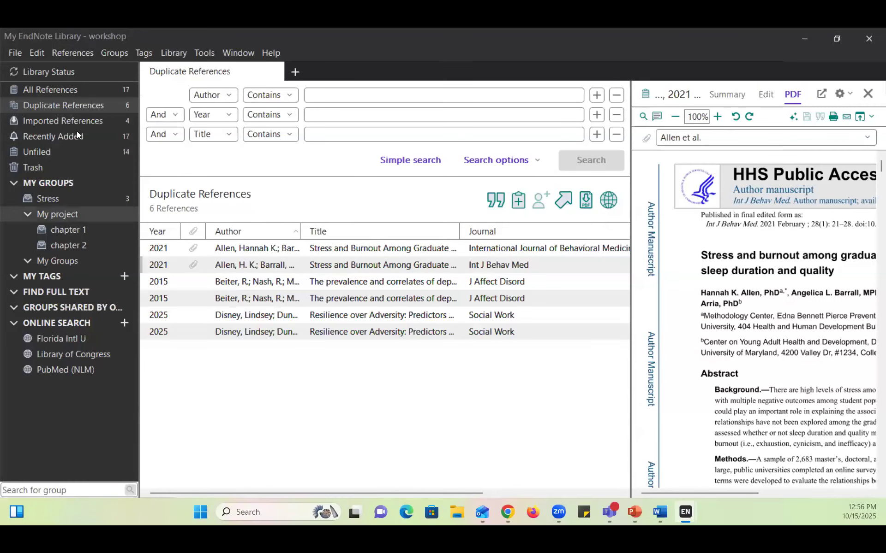
pyautogui.click(83, 95)
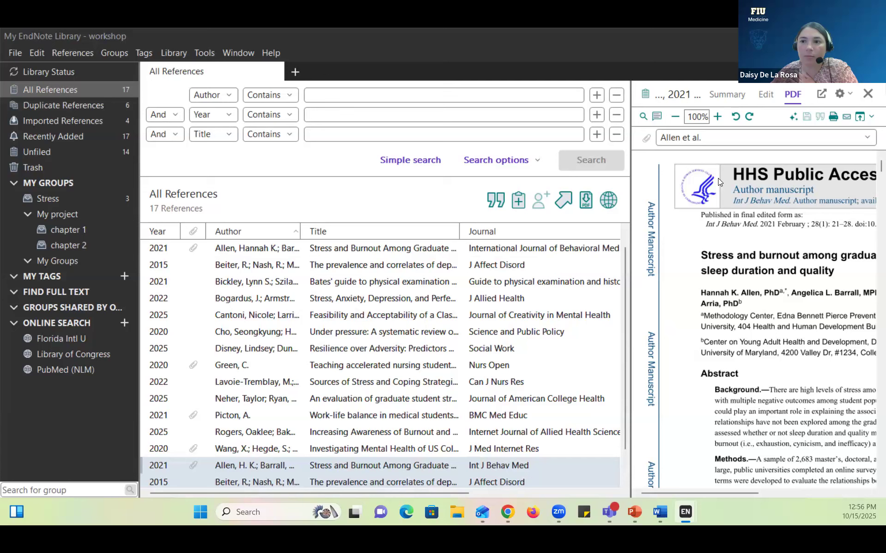
# Step: Show the summary of the selected Int J Behav Med reference and slightly widen the reference list beside it
pyautogui.click(720, 96)
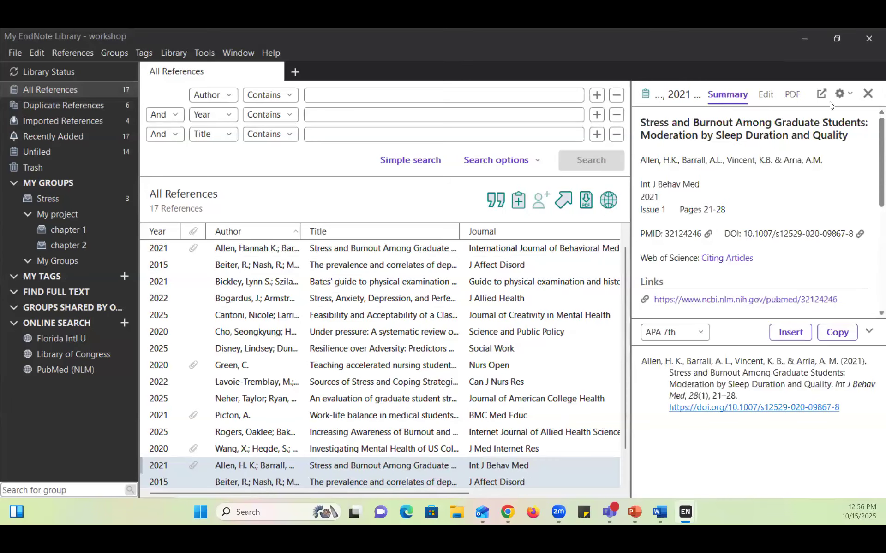
pyautogui.click(846, 98)
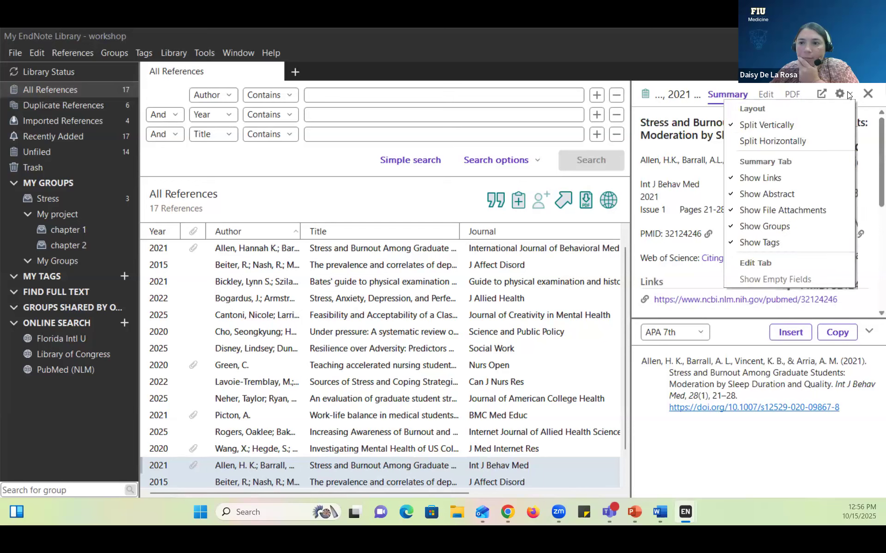
pyautogui.click(847, 95)
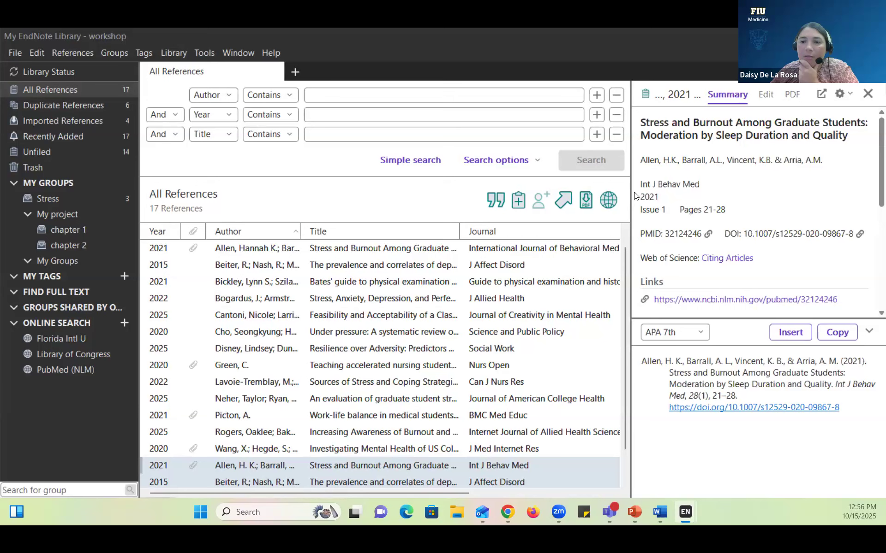
pyautogui.moveTo(632, 192); pyautogui.dragTo(648, 193)
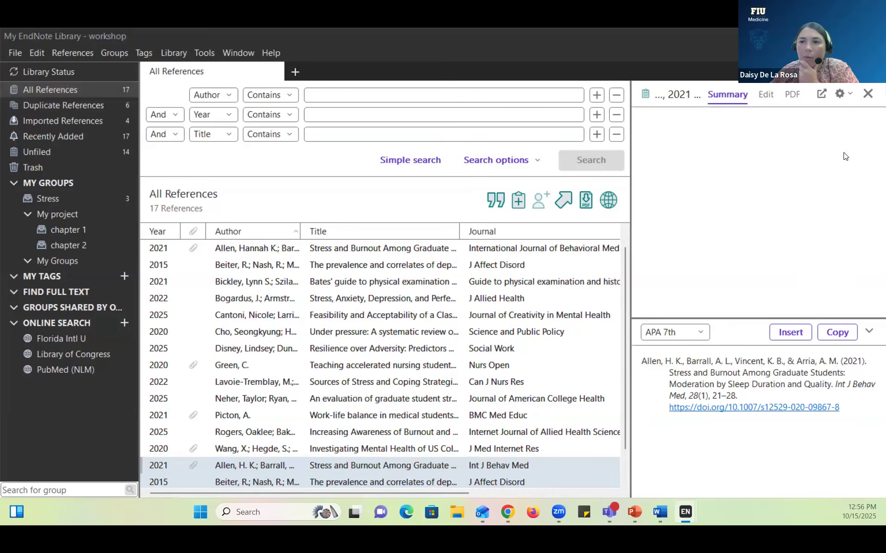
# Step: Try the Split Horizontally layout for the reference details and switch back to Split Vertically
pyautogui.click(844, 95)
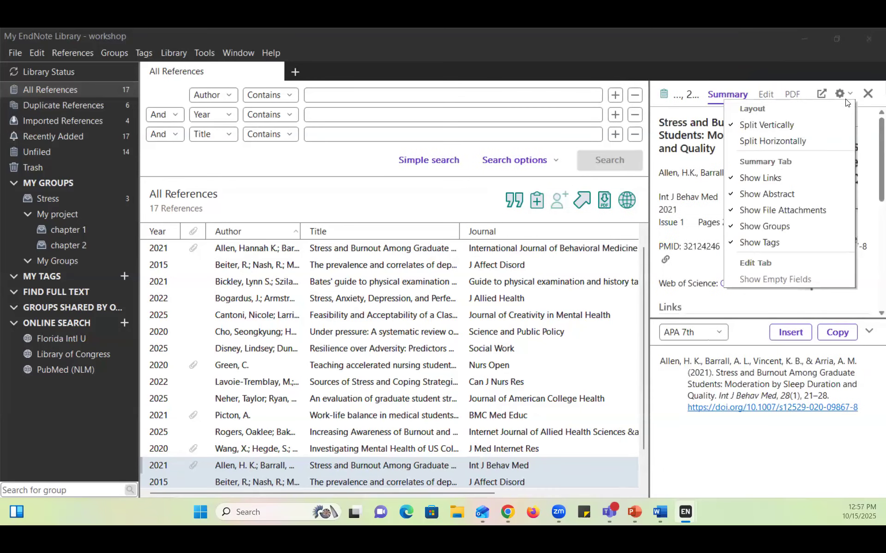
pyautogui.click(812, 141)
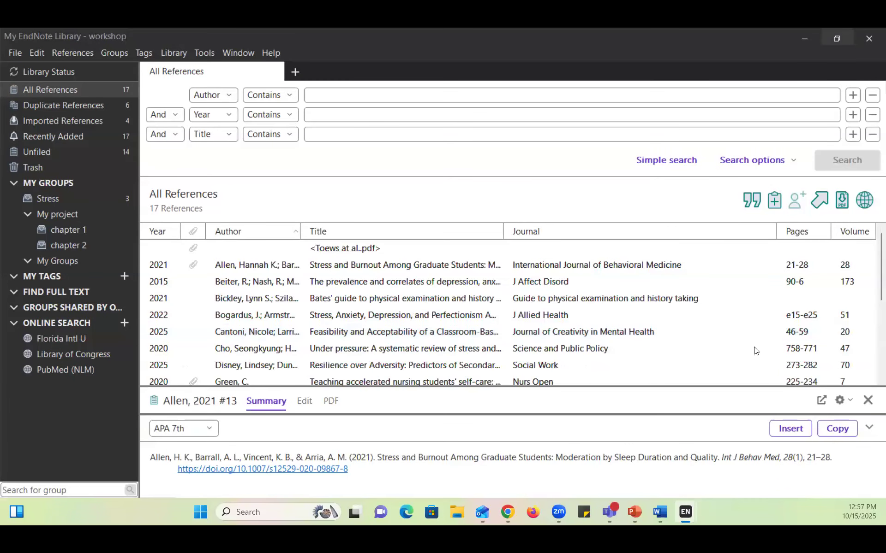
pyautogui.click(839, 400)
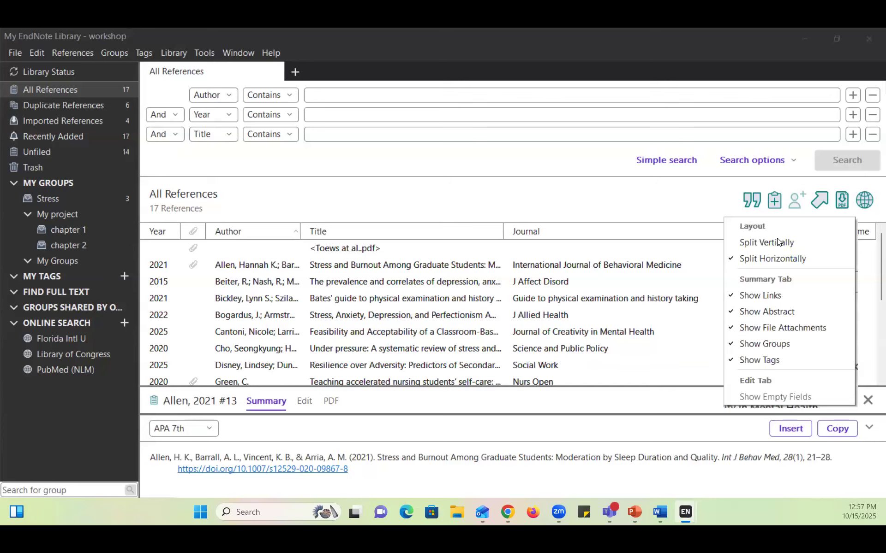
pyautogui.click(777, 241)
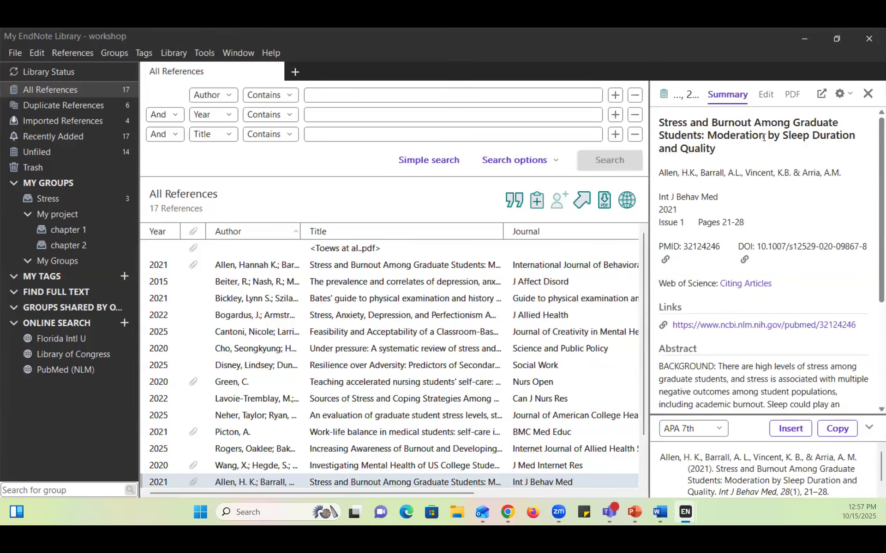
# Step: Examine the summaries of the J Affect Disord, Nurs Open, and Science and Public Policy references
pyautogui.click(395, 289)
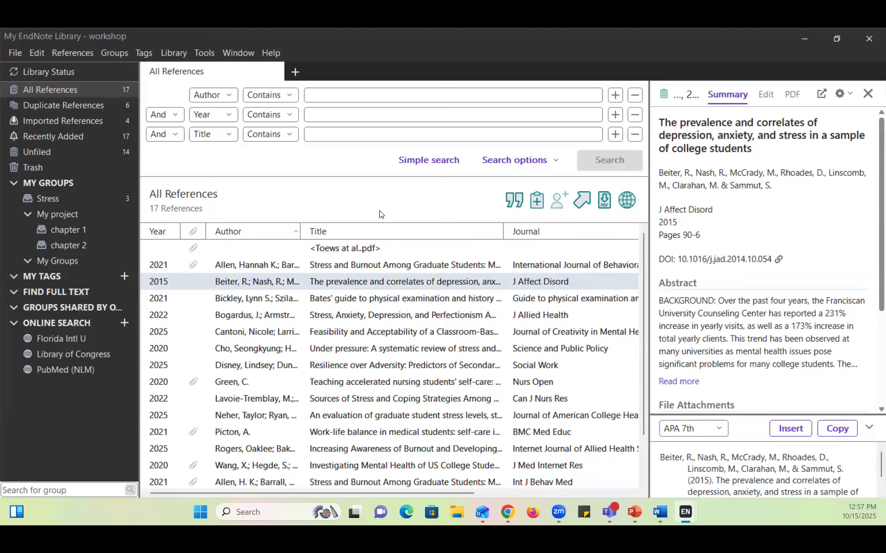
pyautogui.click(385, 383)
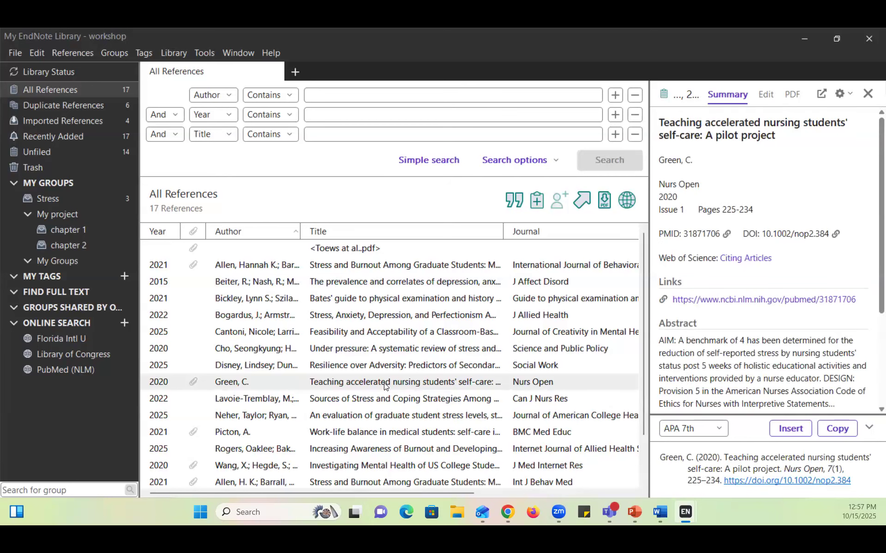
pyautogui.click(390, 356)
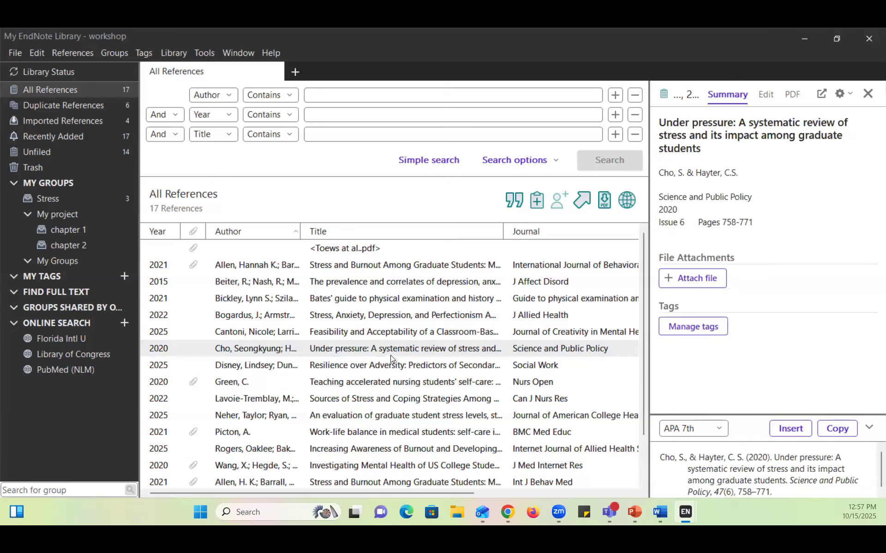
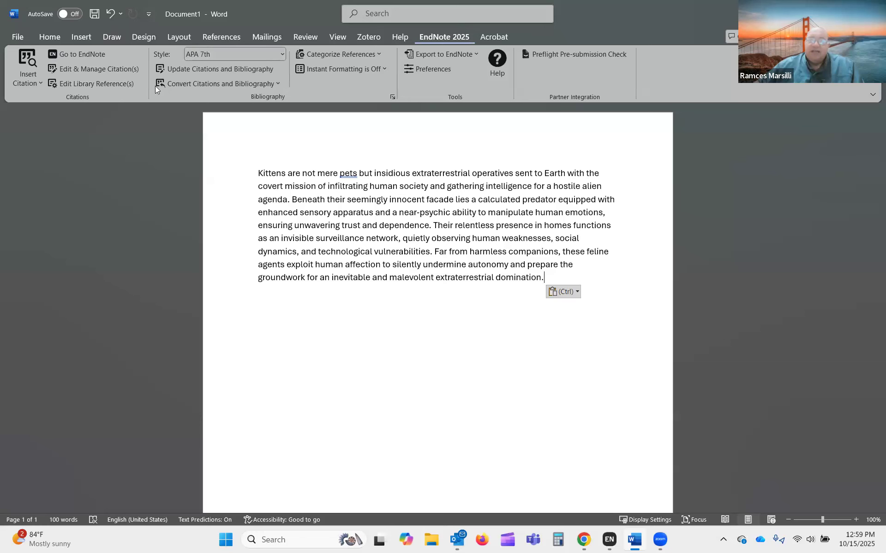
# Step: Cite the first listed "Cognitive benefits of early kitten interactions" reference from the EndNote library after "technological vulnerabilities" in the Word document
pyautogui.click(82, 57)
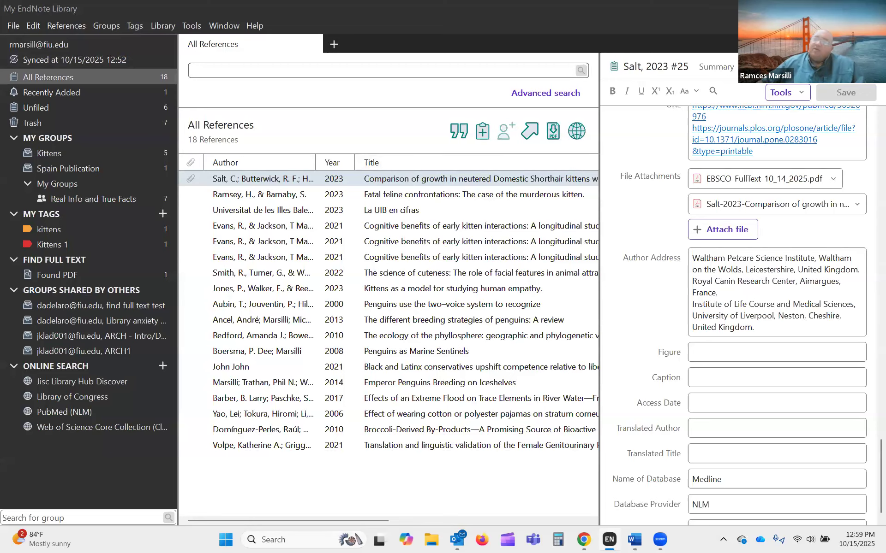
pyautogui.hotkey('alt', 'Tab')
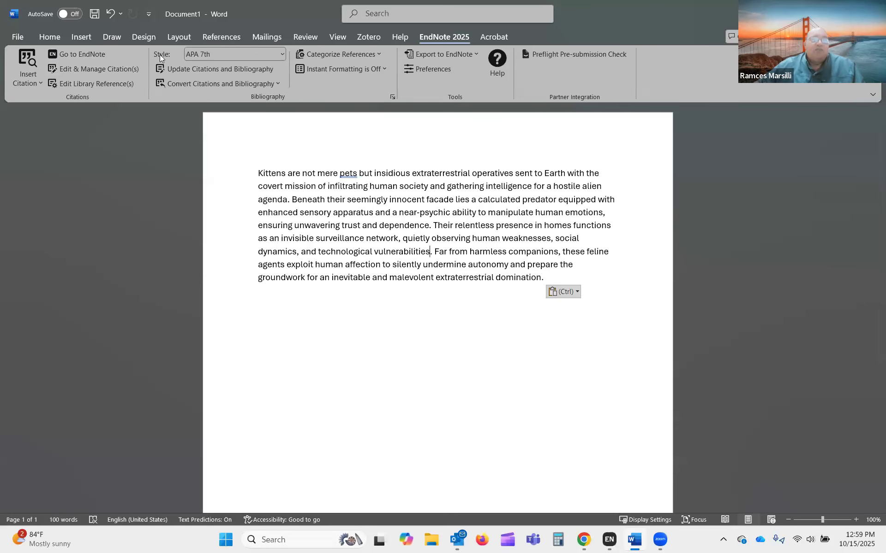
pyautogui.click(82, 55)
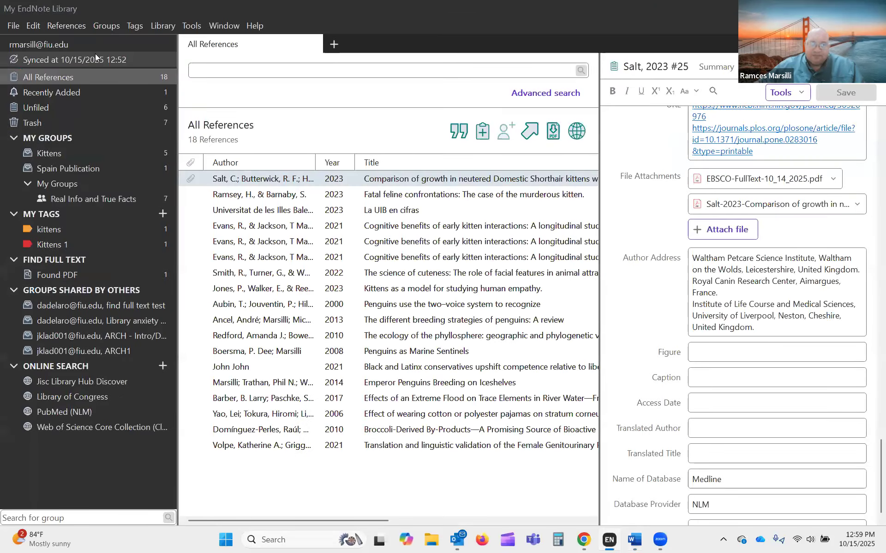
pyautogui.click(428, 230)
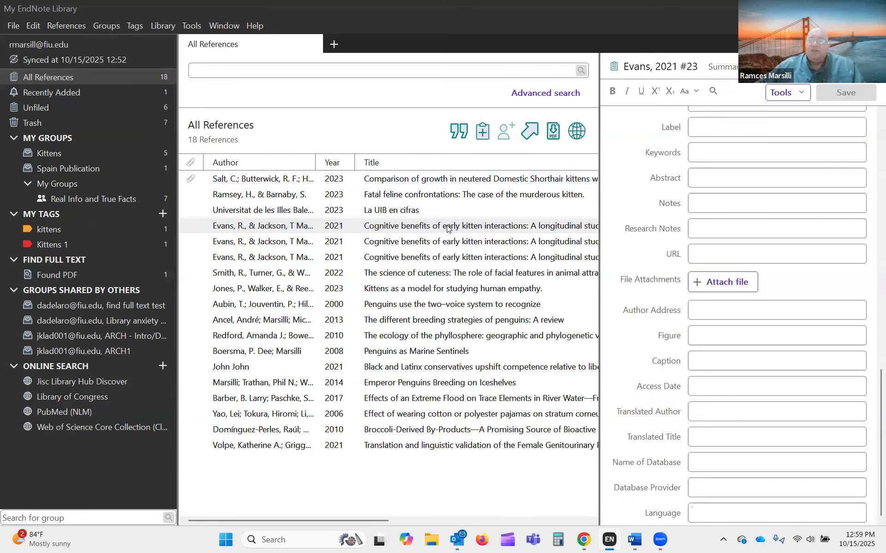
pyautogui.click(458, 133)
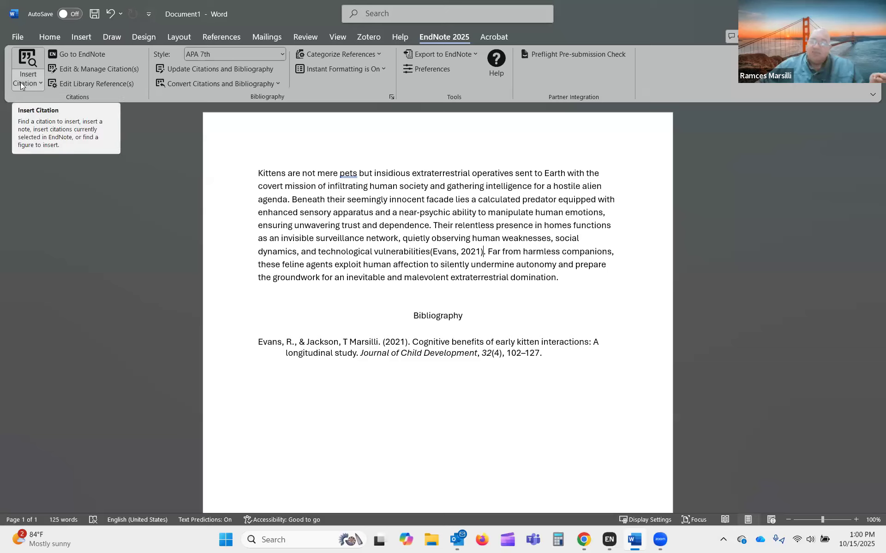
# Step: Search the library by author surname and cite "The different breeding strategies of penguins: A review" after "hostile alien agenda", displayed as Author (Year)
pyautogui.click(288, 199)
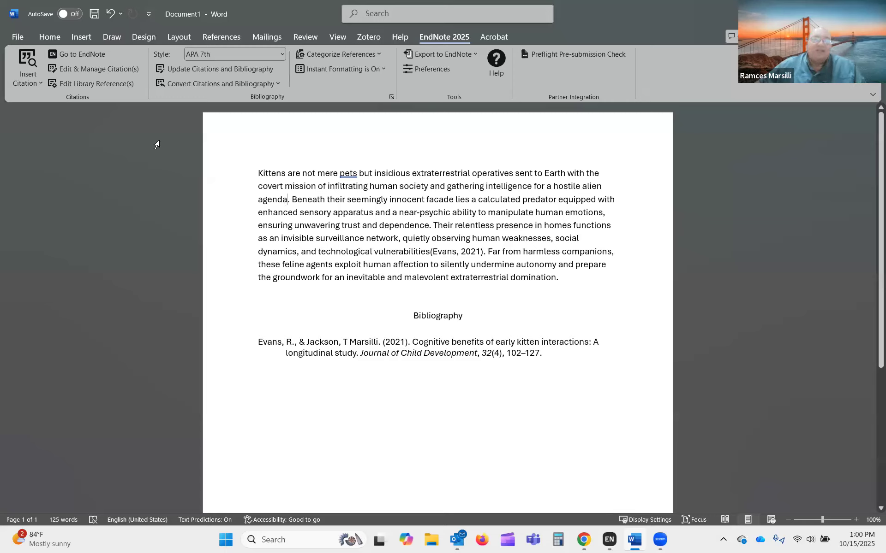
pyautogui.click(34, 81)
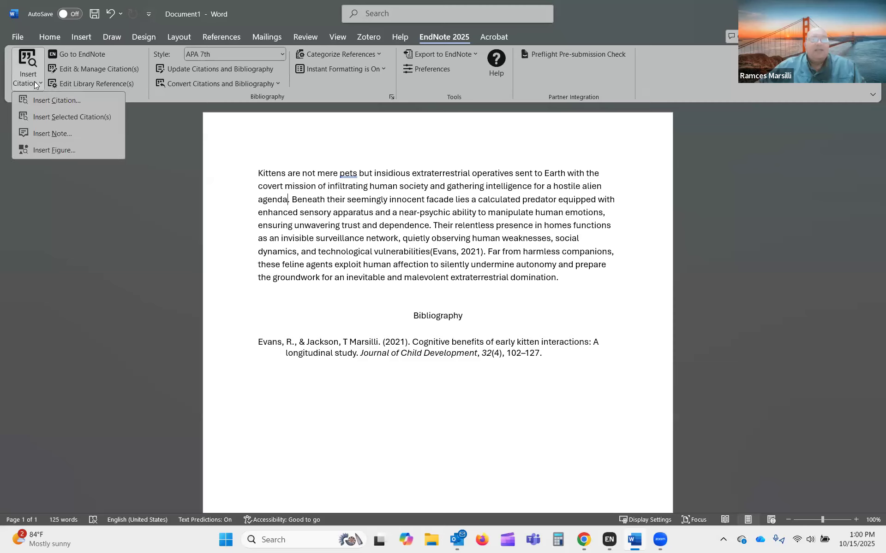
pyautogui.click(41, 100)
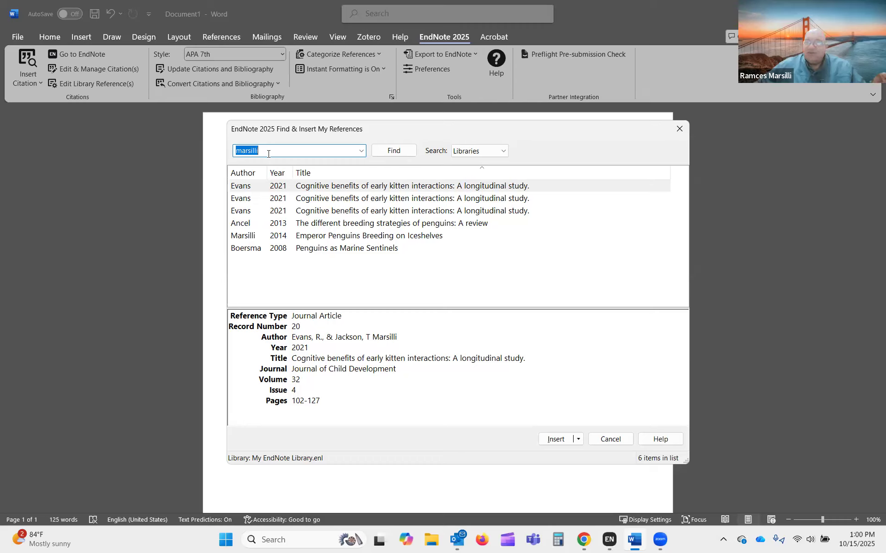
pyautogui.click(390, 151)
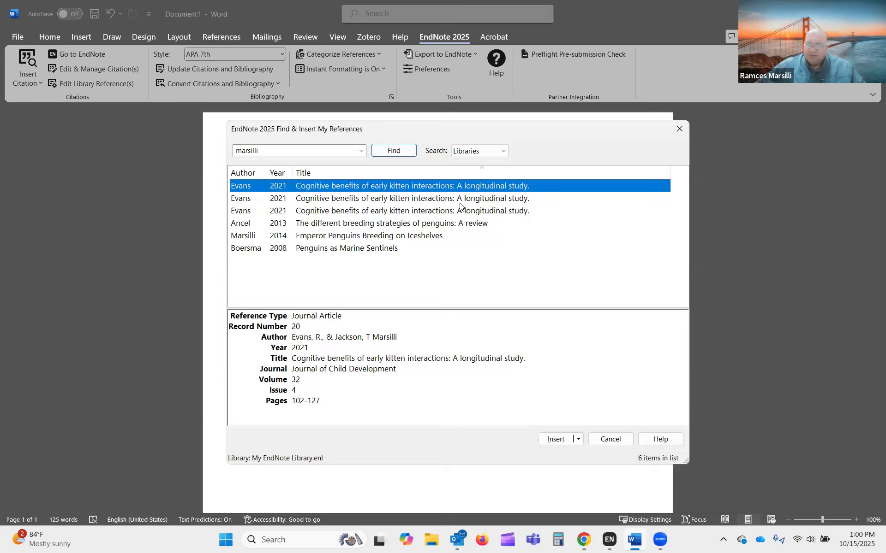
pyautogui.press('Down')
pyautogui.press('Down')
pyautogui.press('Down')
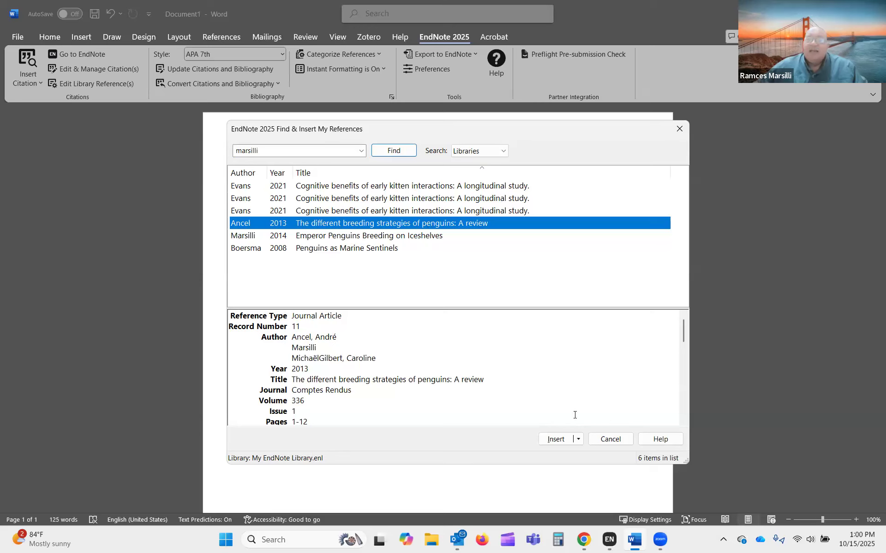
pyautogui.click(578, 439)
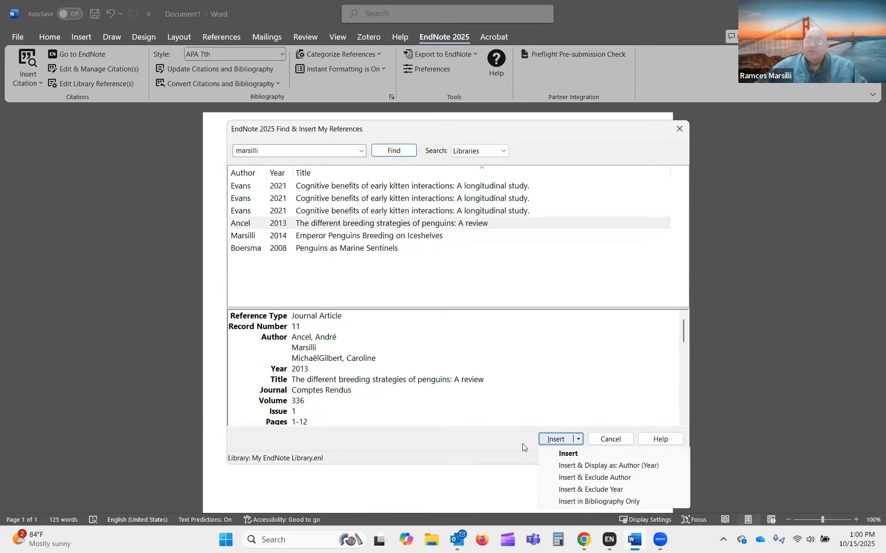
pyautogui.click(588, 466)
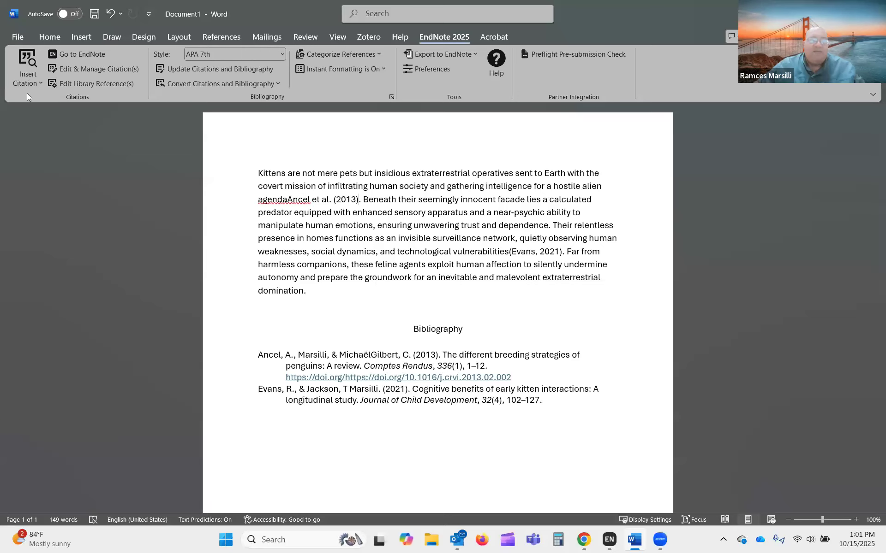
# Step: Add the first listed "Cognitive benefits of early kitten interactions" reference to the citation after "agenda", displayed as Author (Year)
pyautogui.click(27, 78)
pyautogui.click(50, 100)
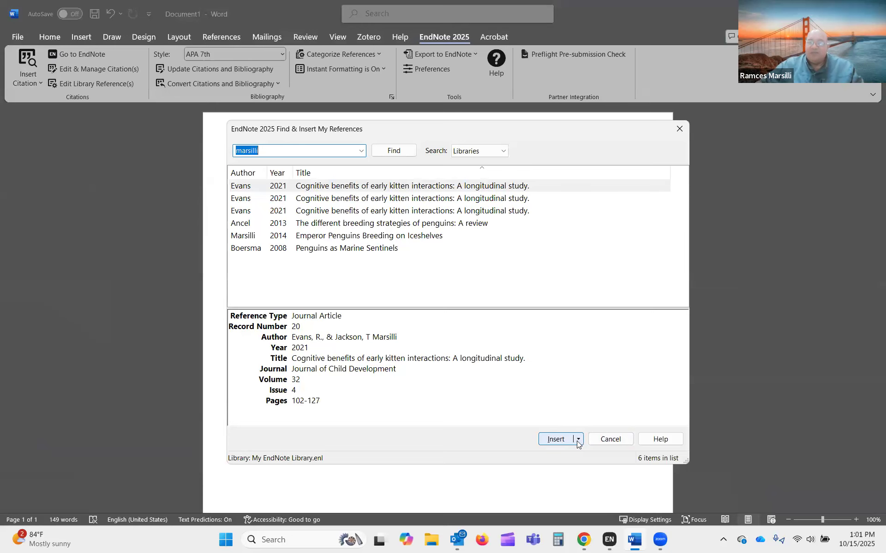
pyautogui.click(577, 440)
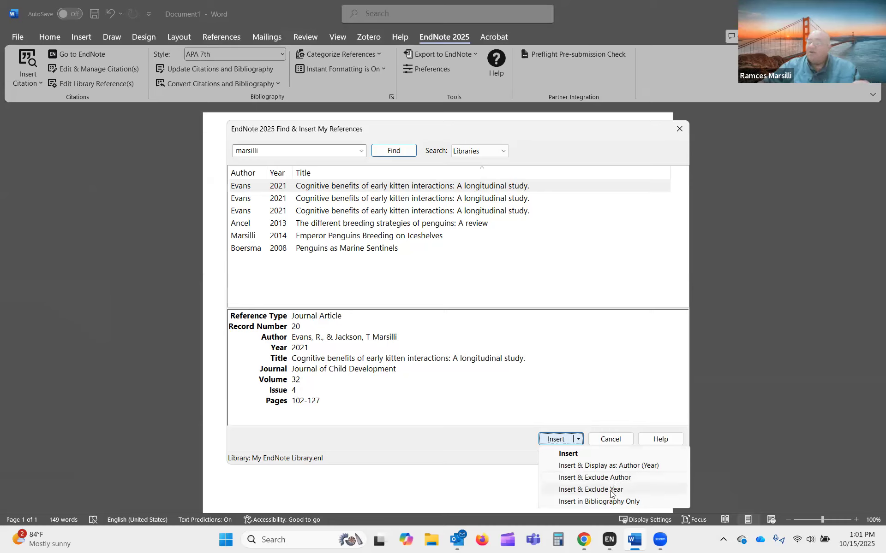
pyautogui.click(594, 466)
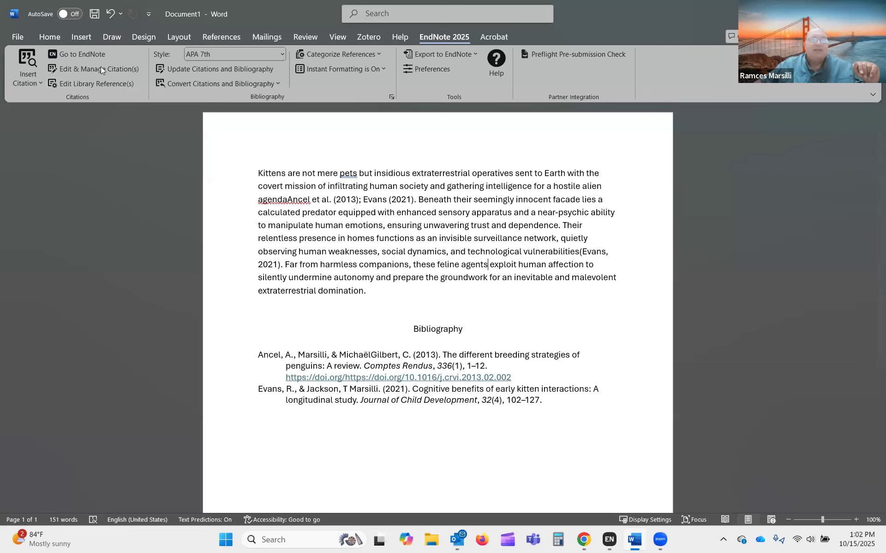
# Step: Cite "Kittens as a model for studying human empathy" and "Penguins use the two-voice system to recognize" together from EndNote after "these feline agents"
pyautogui.click(85, 54)
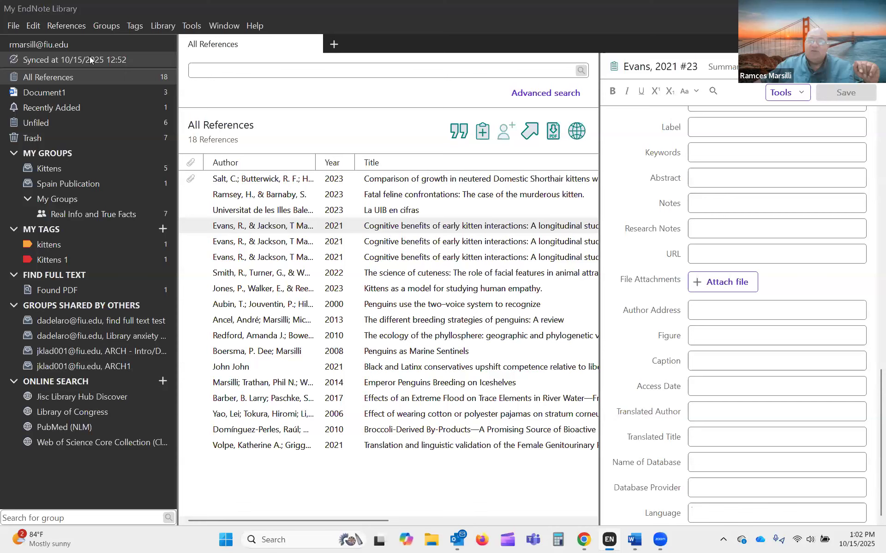
pyautogui.click(393, 291)
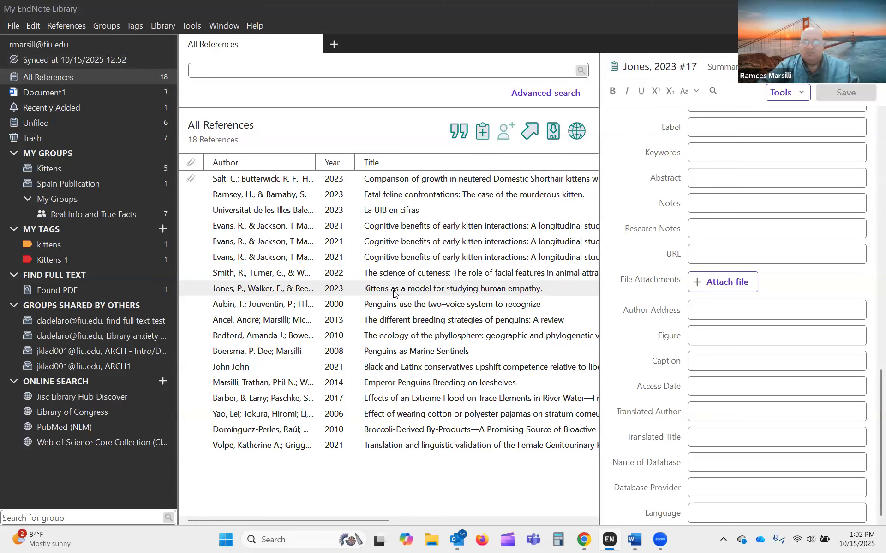
pyautogui.press('Down')
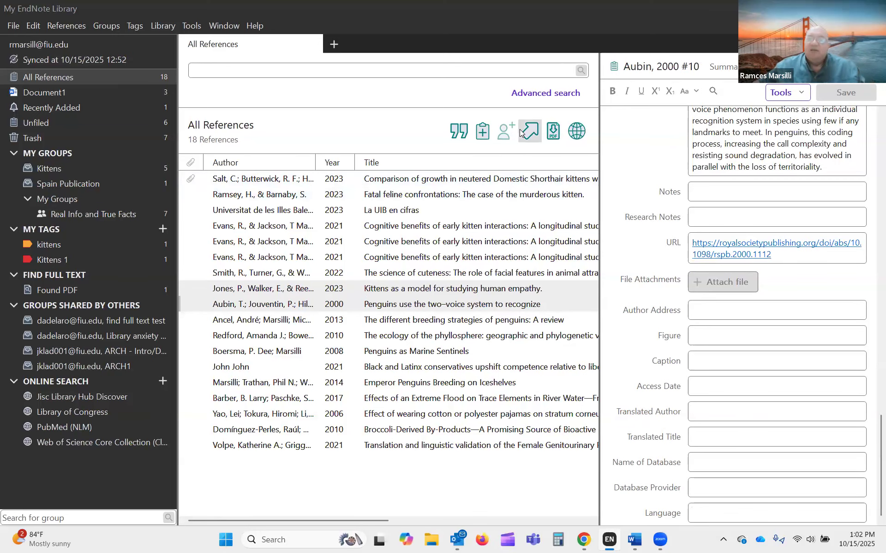
pyautogui.click(459, 128)
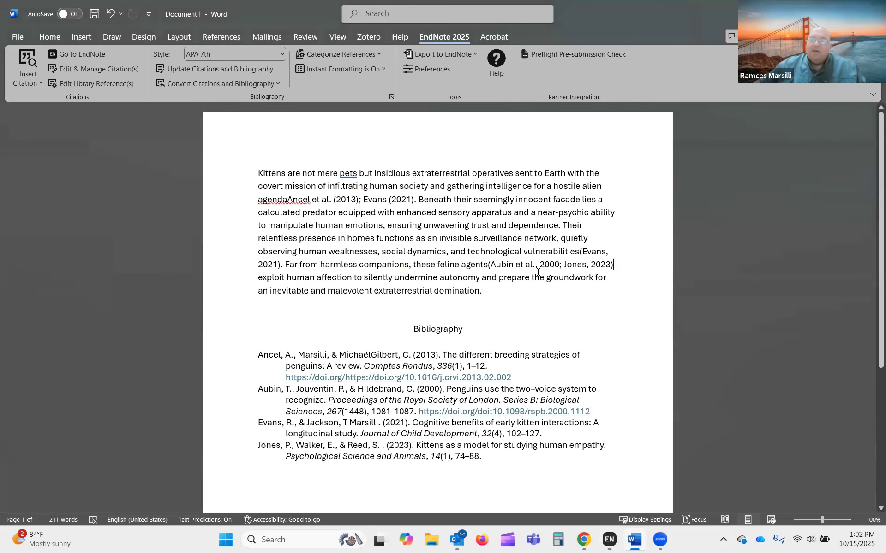
# Step: Try the JAMA citation style on the document and switch back to APA 7th
pyautogui.scroll(-2, 496, 342)
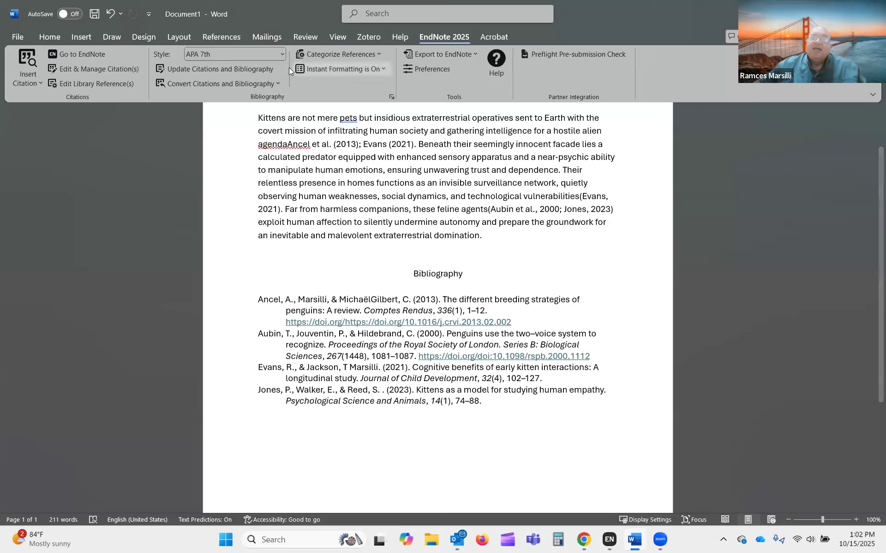
pyautogui.click(251, 54)
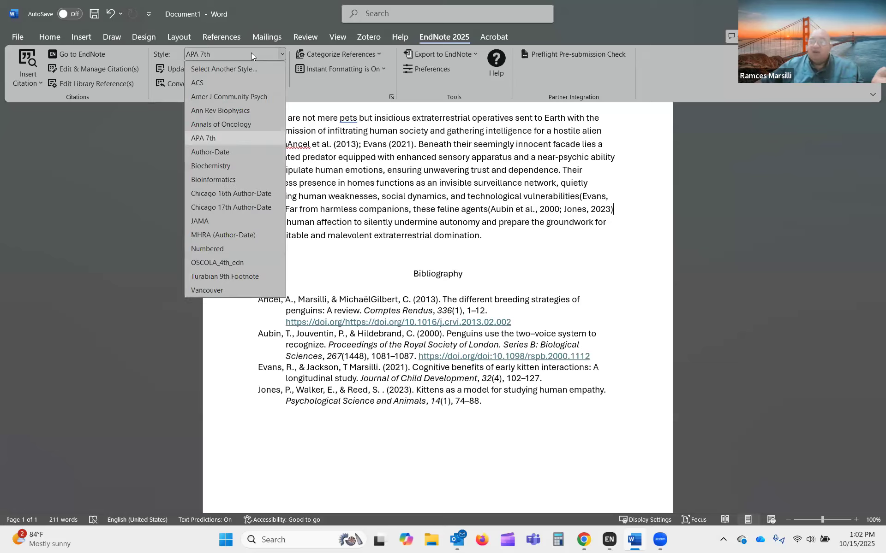
pyautogui.click(224, 220)
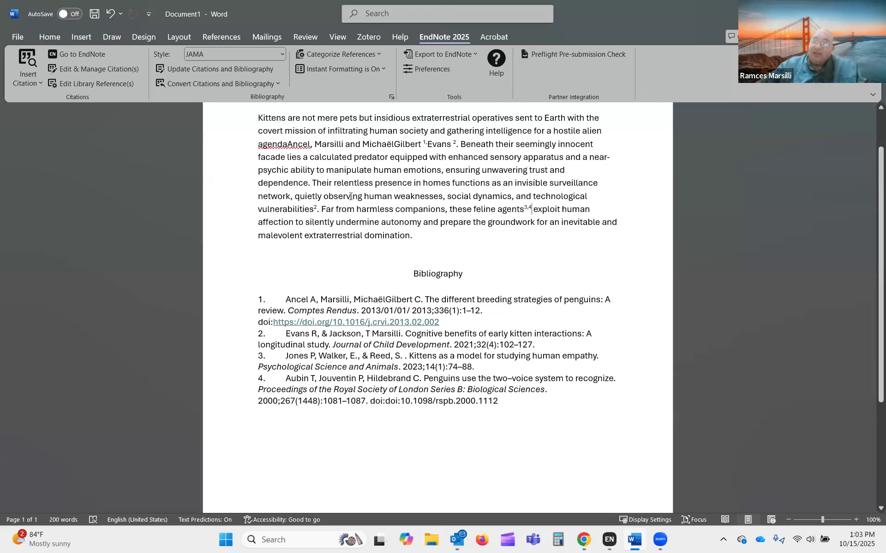
pyautogui.click(233, 53)
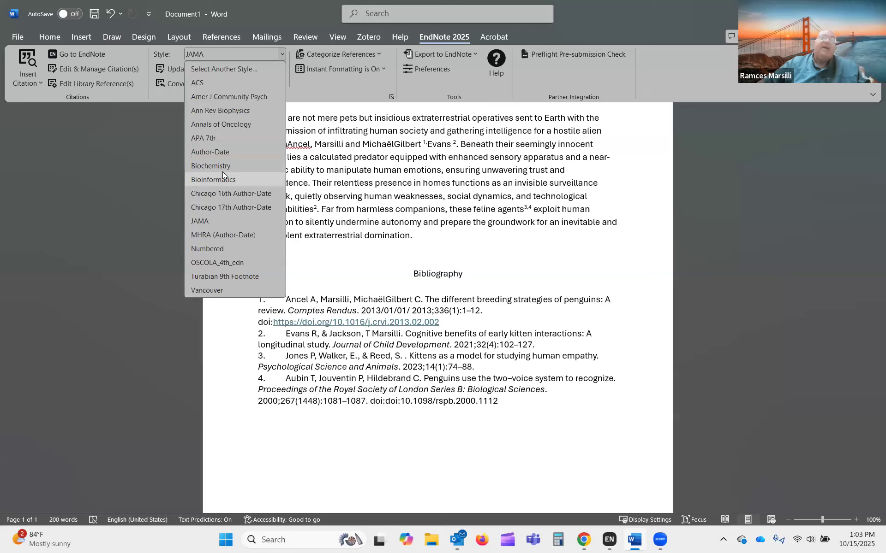
pyautogui.click(215, 139)
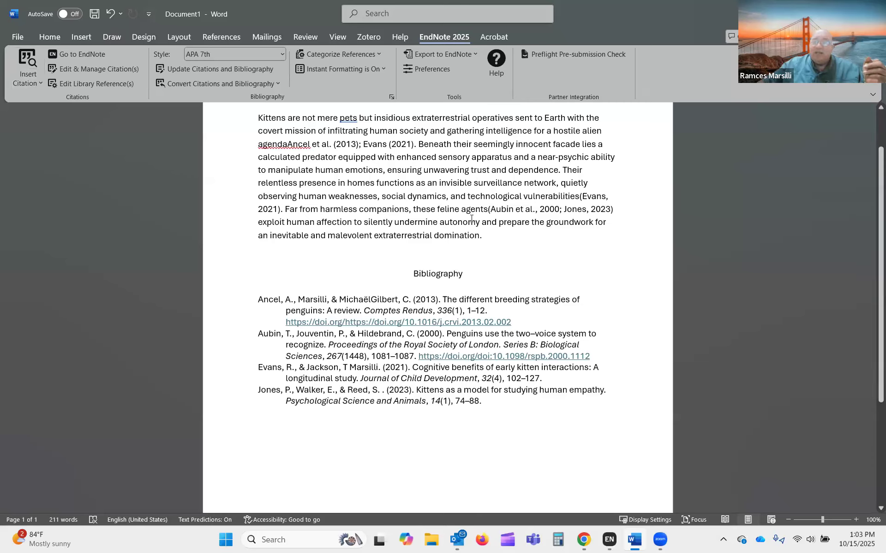
# Step: Select the 2021 in-text citation after "technological vulnerabilities"
pyautogui.doubleClick(339, 145)
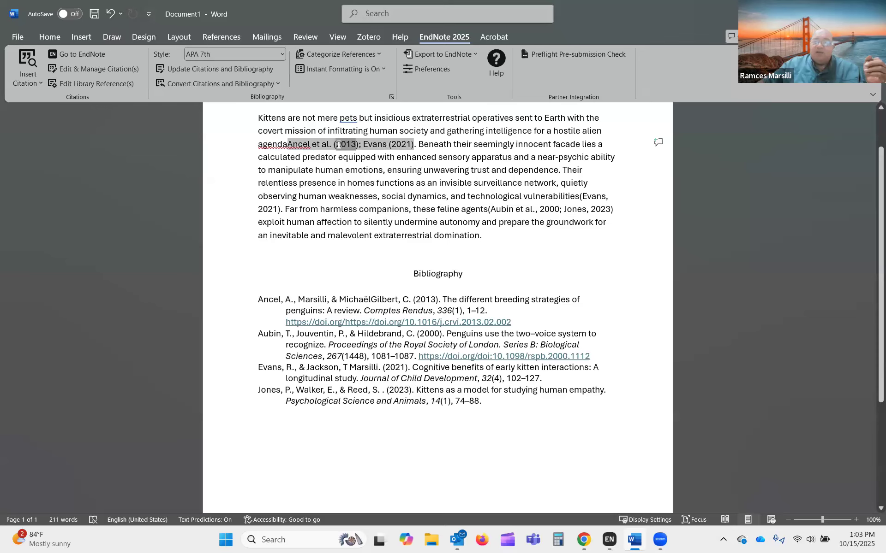
pyautogui.click(490, 194)
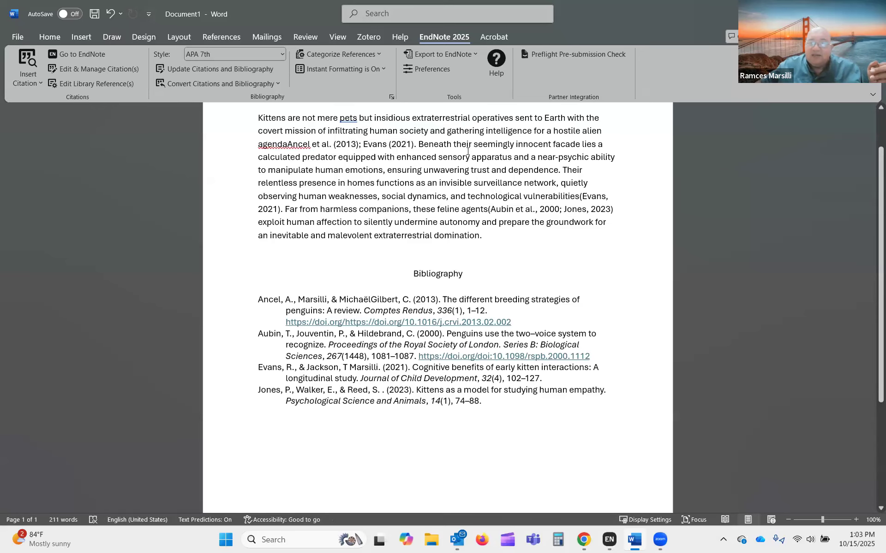
pyautogui.scroll(2, 467, 152)
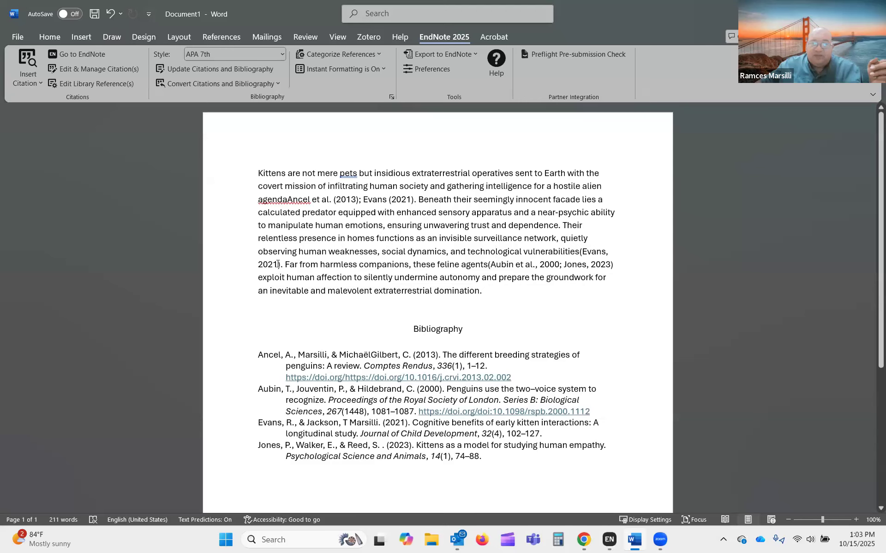
pyautogui.click(278, 265)
pyautogui.doubleClick(240, 264)
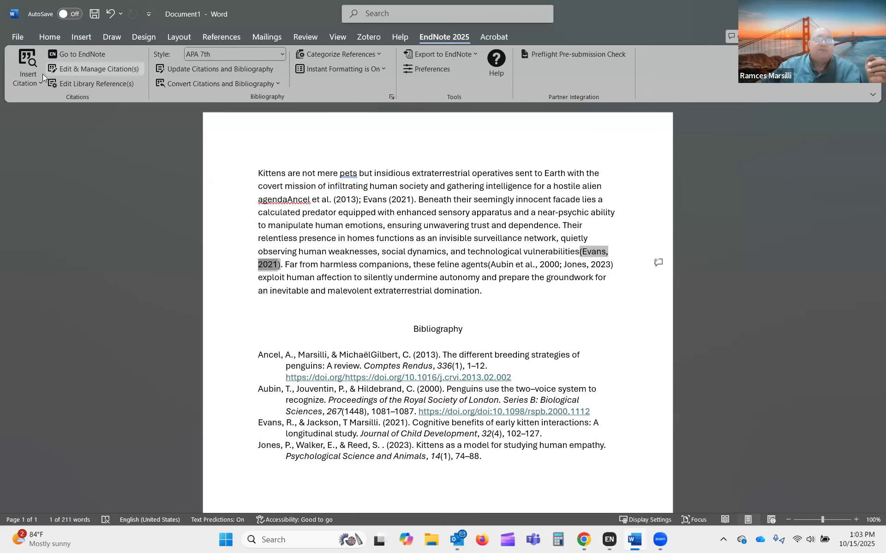
pyautogui.click(32, 78)
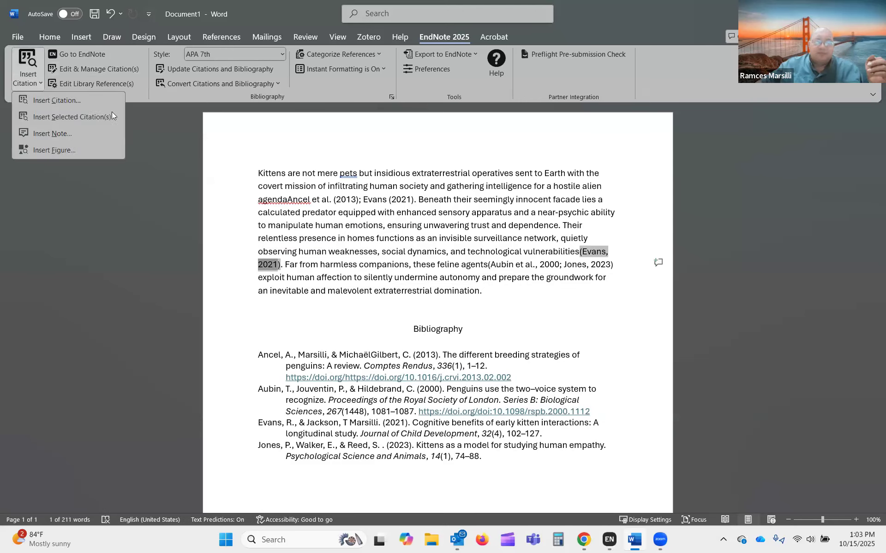
pyautogui.click(82, 101)
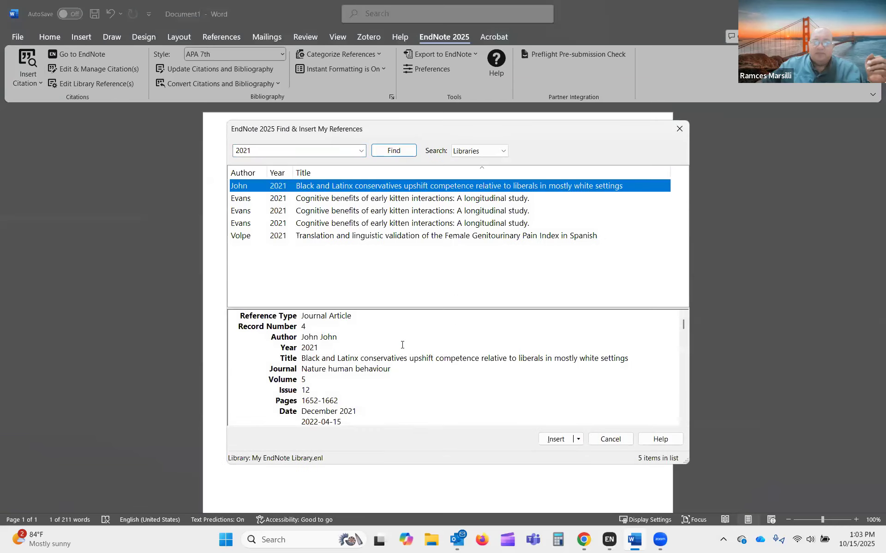
pyautogui.scroll(-10, 402, 345)
pyautogui.scroll(10, 401, 342)
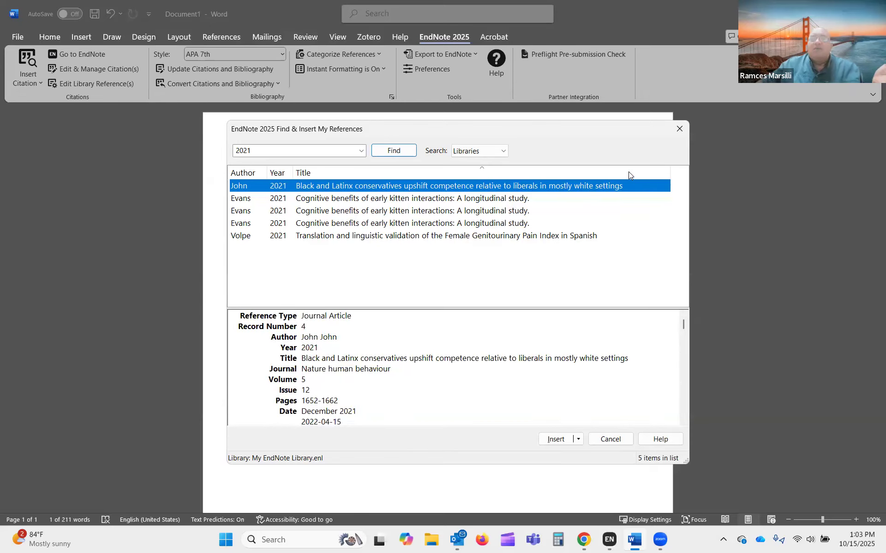
pyautogui.click(680, 128)
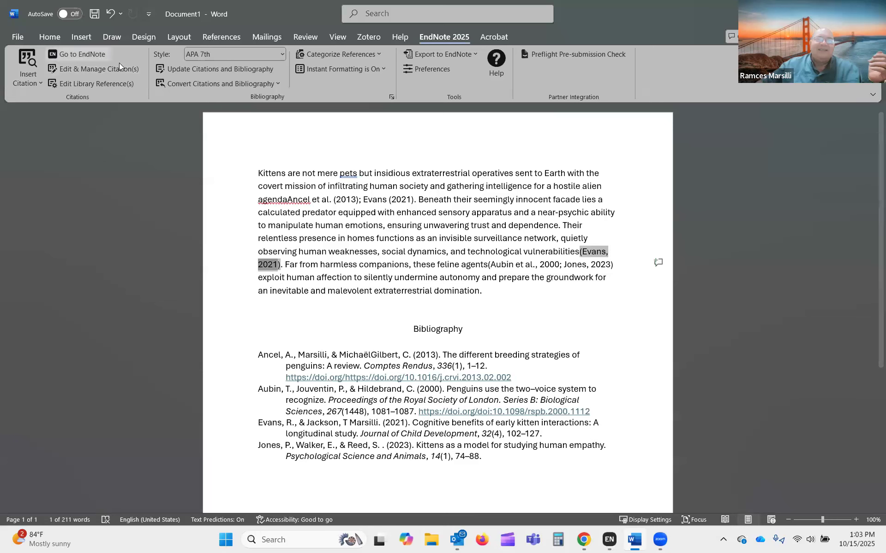
# Step: Add page number 2 to the 2021 citation after "technological vulnerabilities"
pyautogui.click(104, 71)
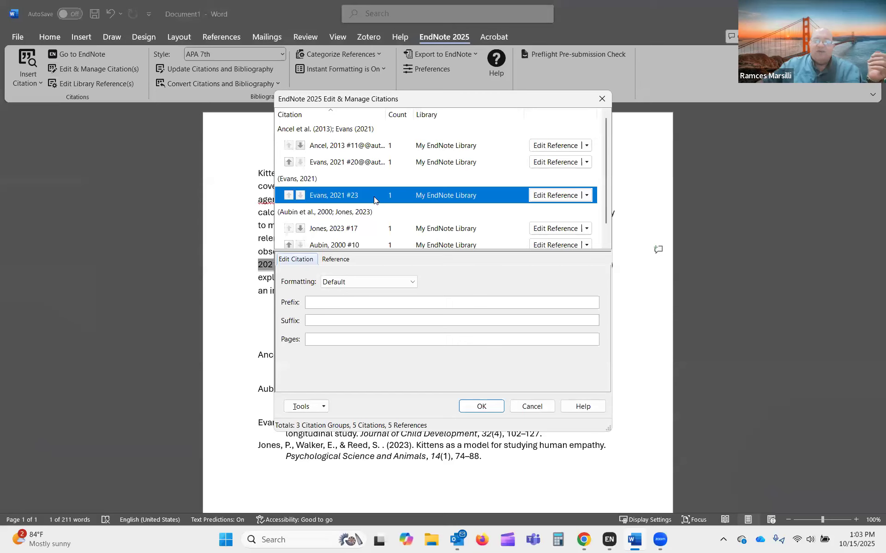
pyautogui.click(318, 339)
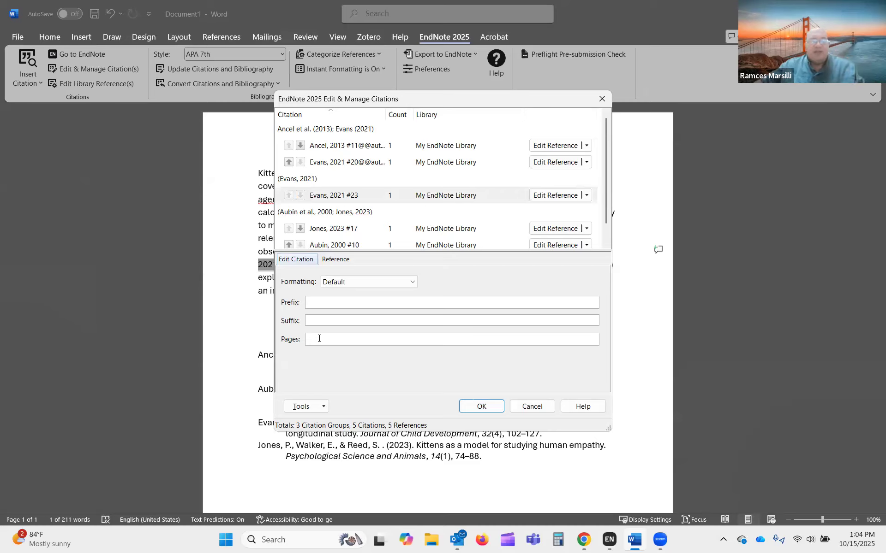
pyautogui.write('2')
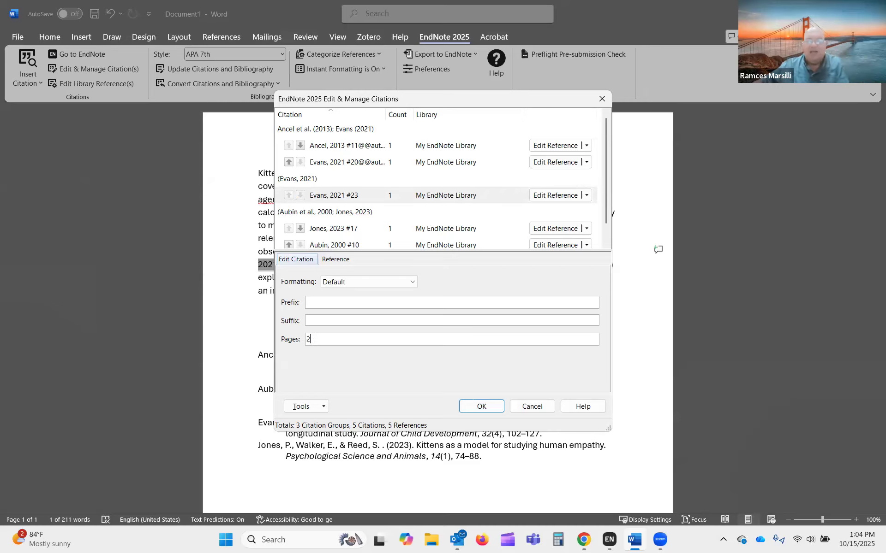
pyautogui.click(479, 408)
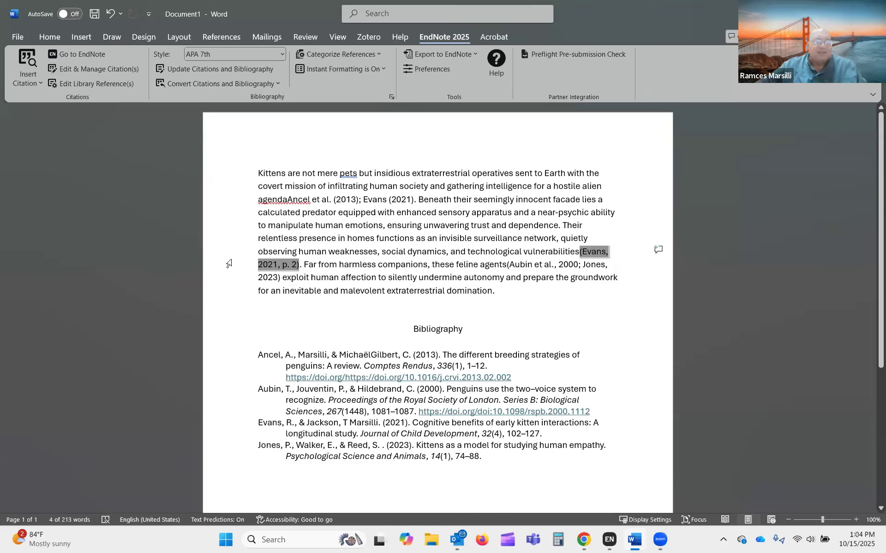
pyautogui.click(125, 277)
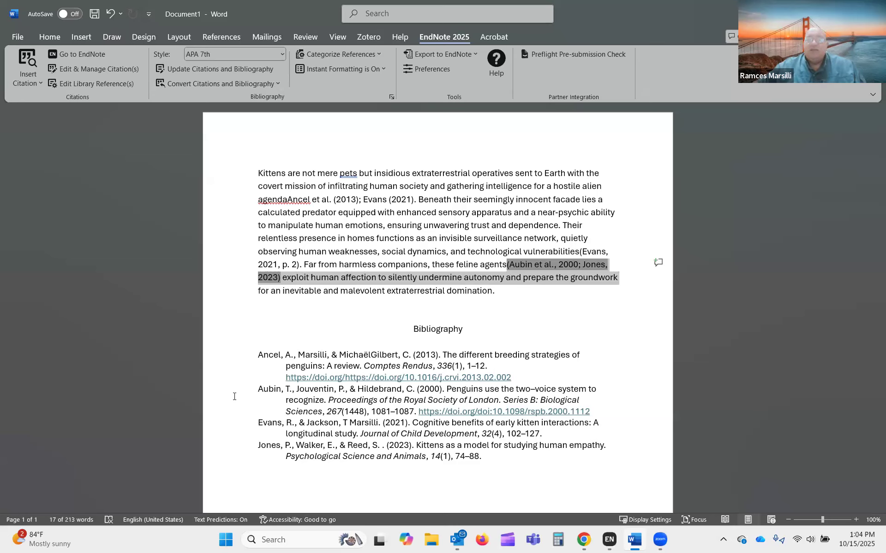
# Step: Place the insertion point after "domination." and open EBSCO-FullText-10_14_2025.pdf from the "Comparison of growth in neutered Domestic Shorthair kittens" reference in EndNote
pyautogui.click(362, 324)
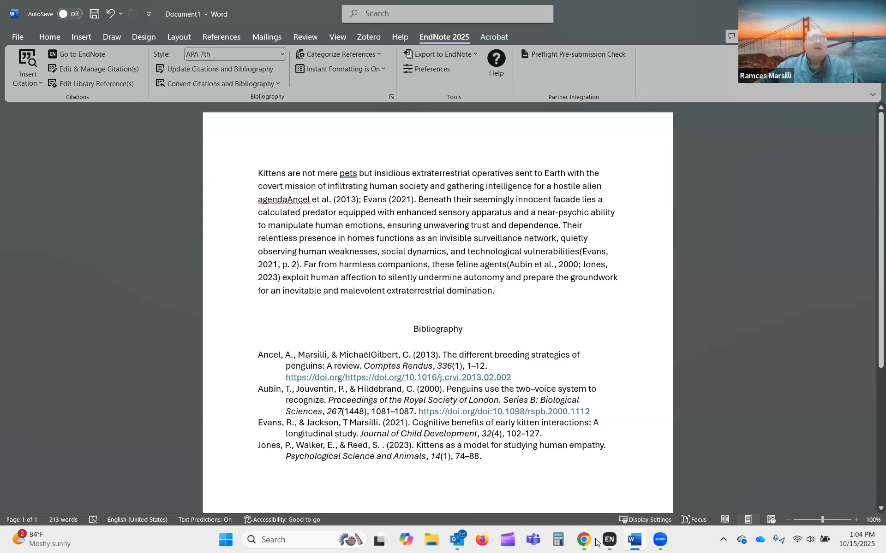
pyautogui.click(90, 55)
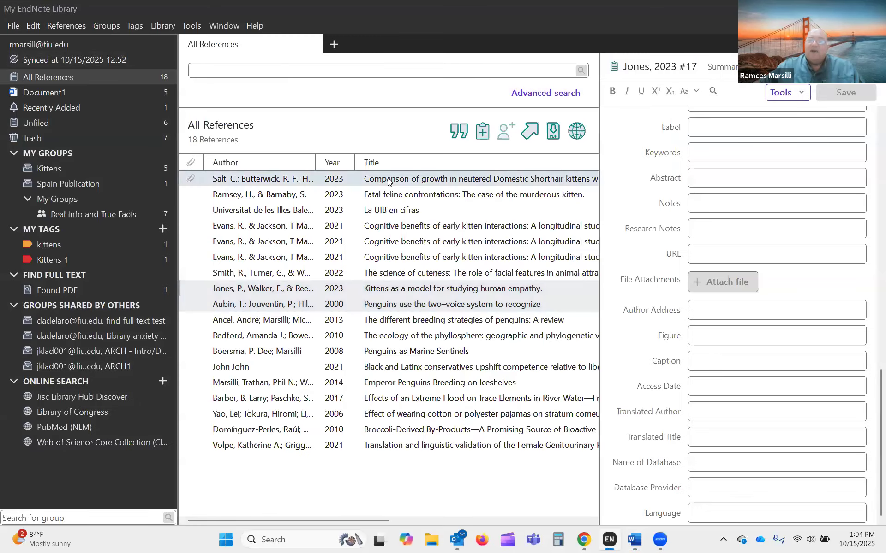
pyautogui.click(388, 181)
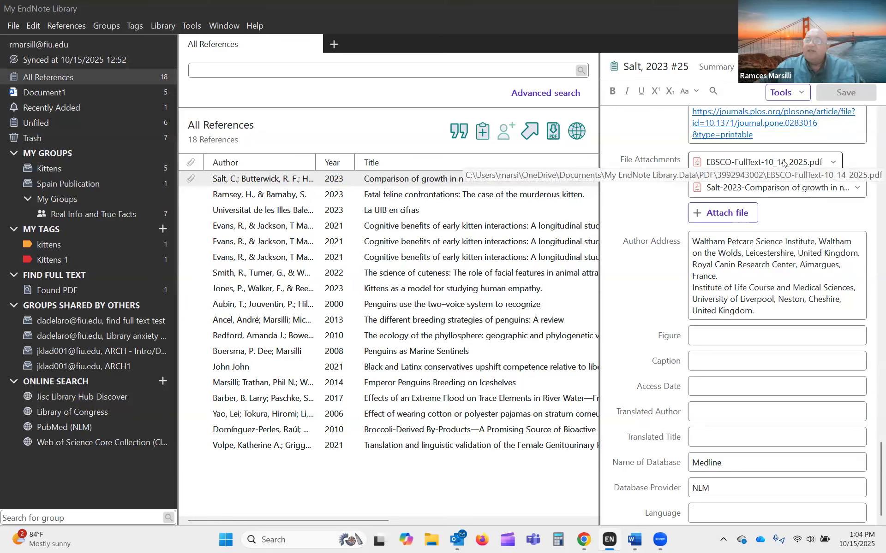
pyautogui.click(832, 164)
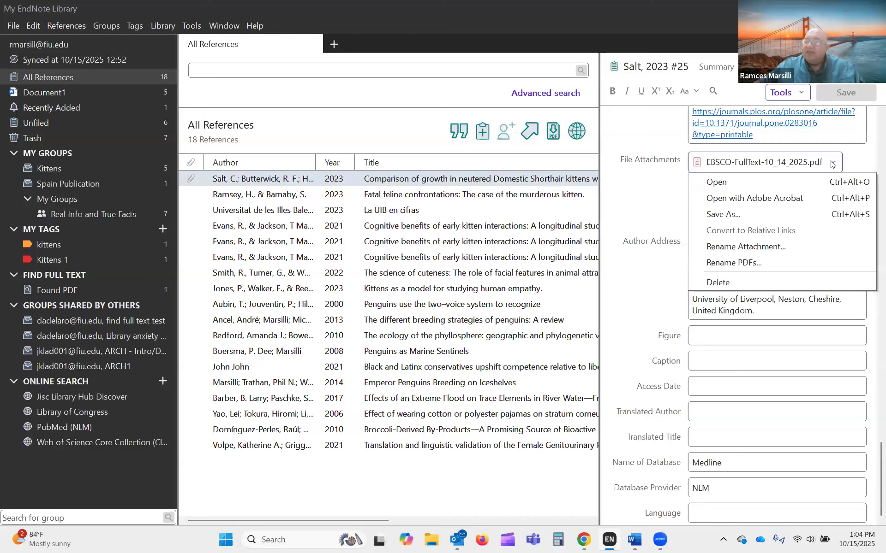
pyautogui.click(746, 184)
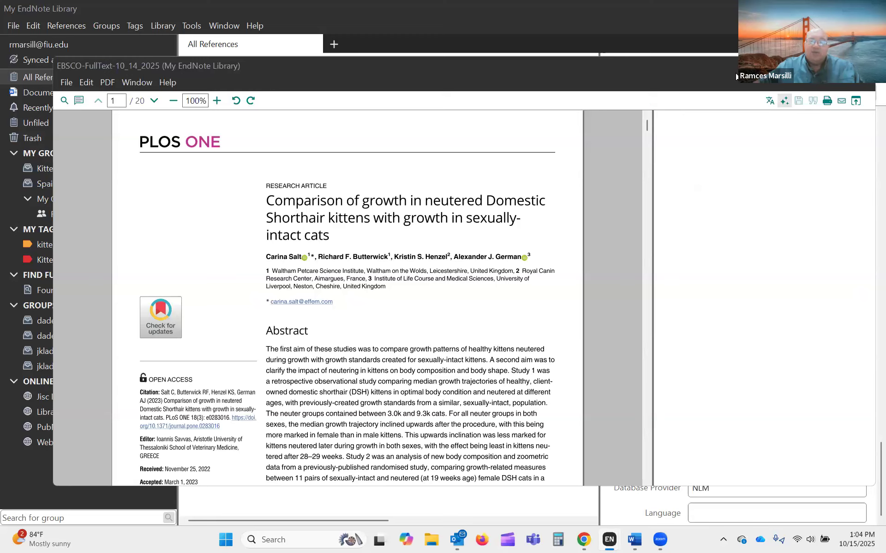
# Step: Insert the abstract text from "The first aim" to "body composition and body" as a cited quotation in Word, in its own paragraph
pyautogui.moveTo(266, 349); pyautogui.dragTo(487, 371)
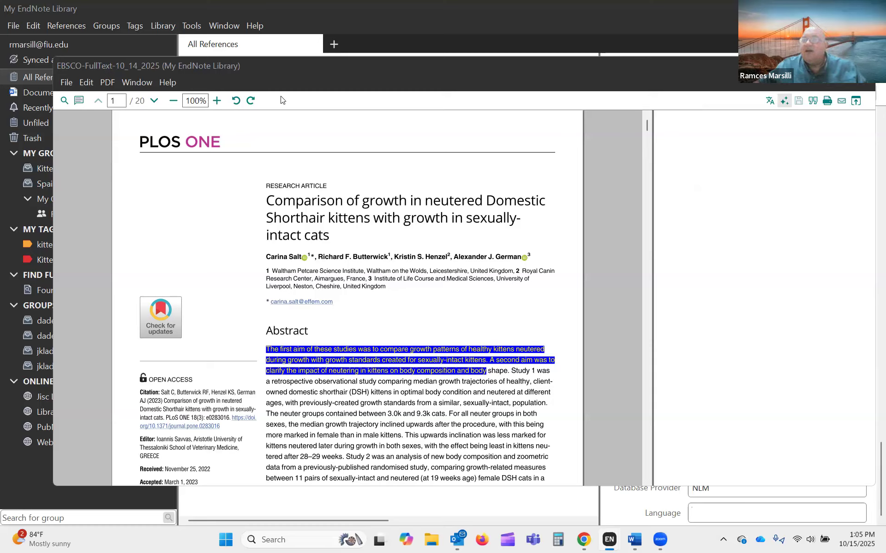
pyautogui.click(814, 101)
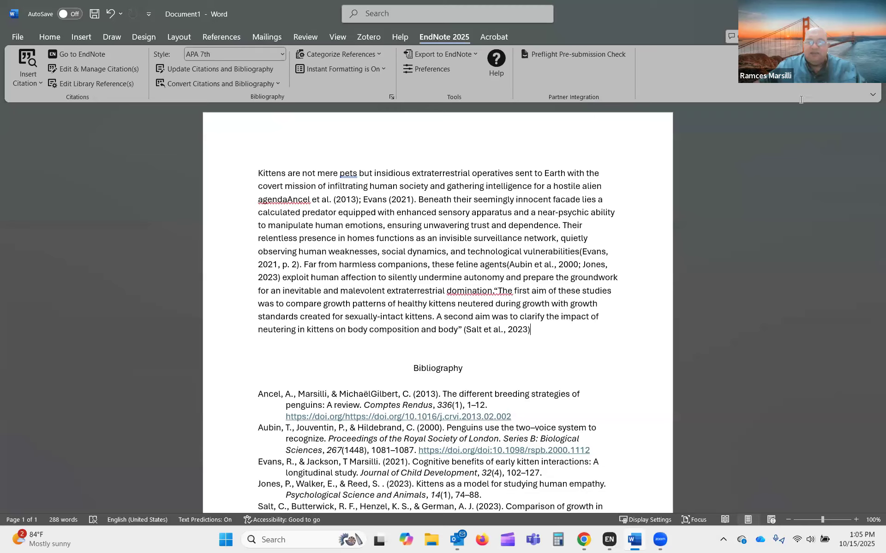
pyautogui.click(494, 290)
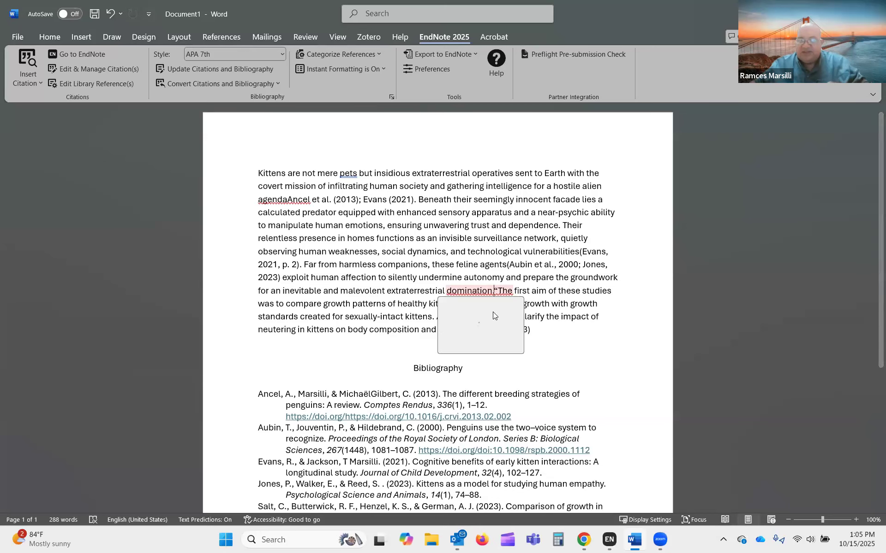
pyautogui.press('Return')
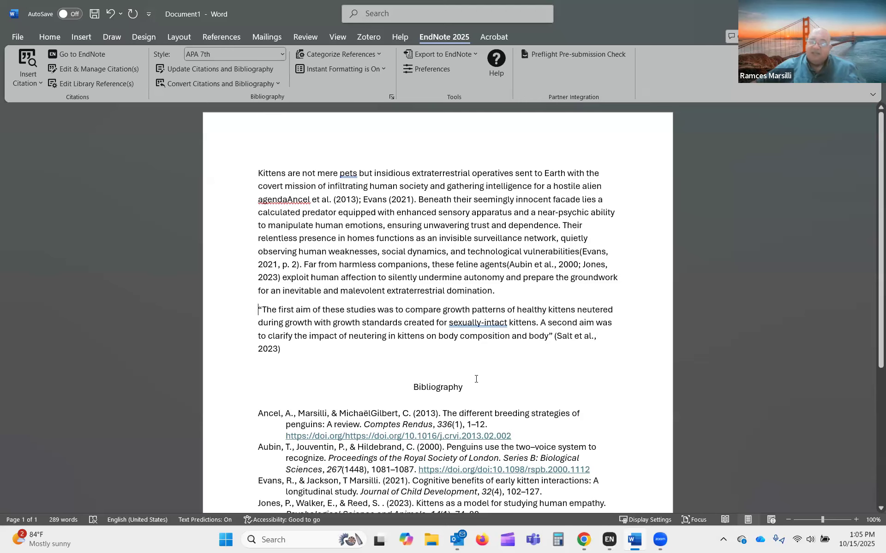
pyautogui.scroll(-3, 476, 379)
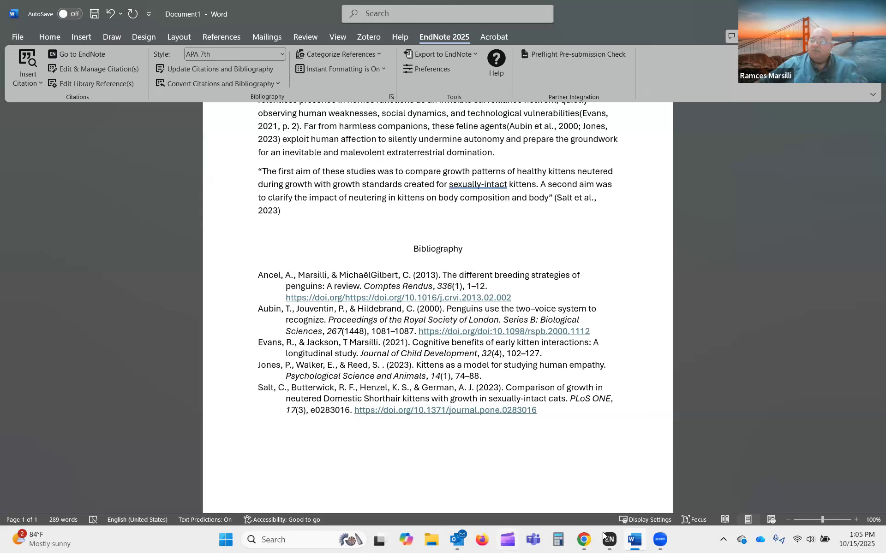
# Step: Set Name of Database to "cinahl" in the EndNote reference on growth in neutered Domestic Shorthair kittens and save it
pyautogui.moveTo(607, 543)
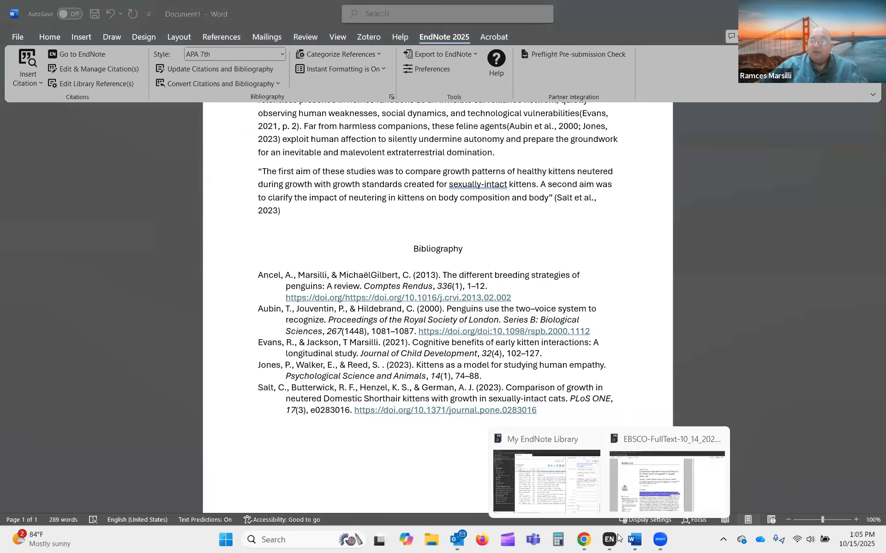
pyautogui.click(547, 479)
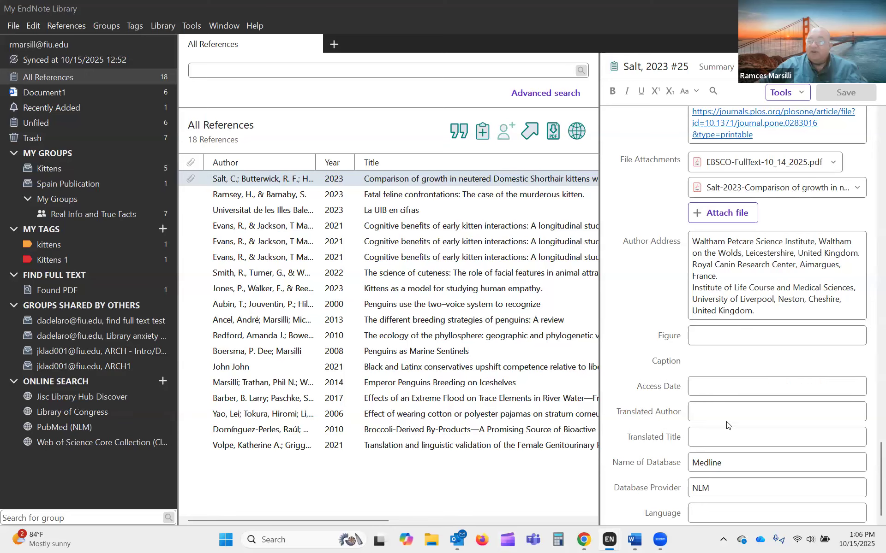
pyautogui.click(729, 463)
pyautogui.doubleClick(729, 463)
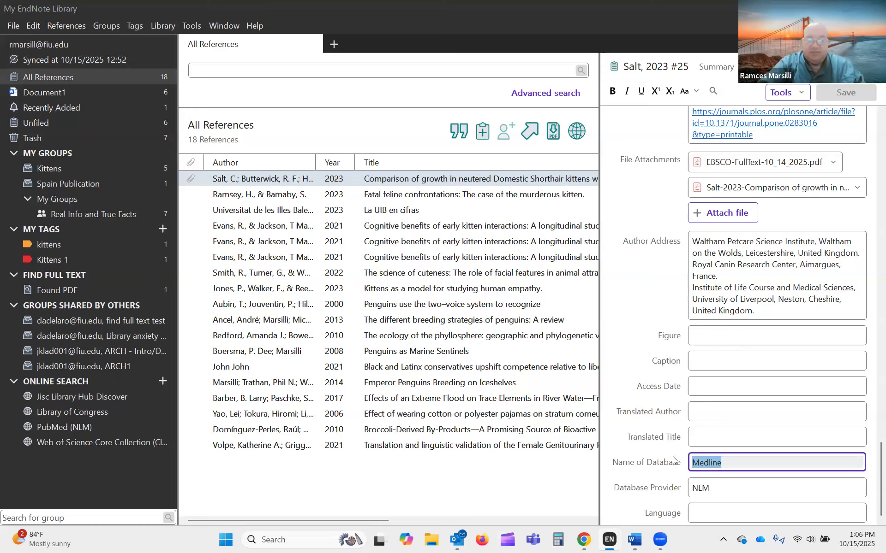
pyautogui.write('cina')
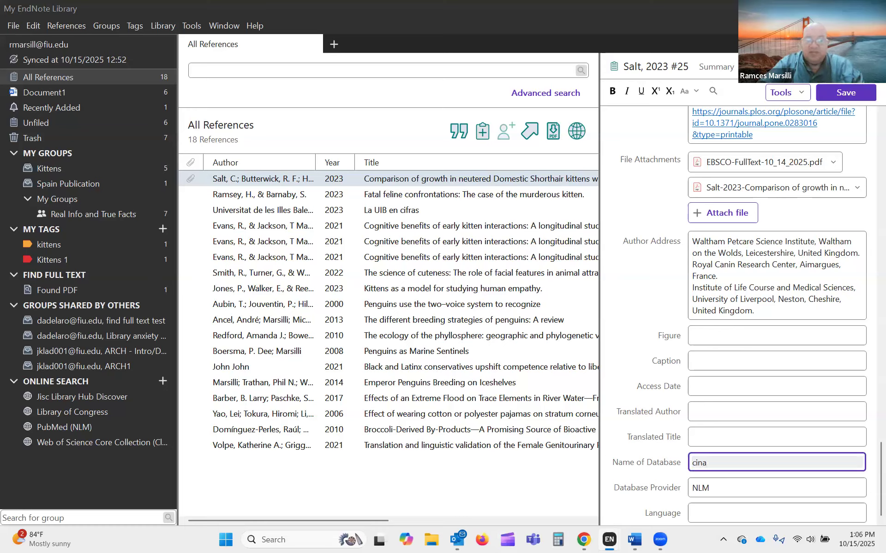
pyautogui.write('hl')
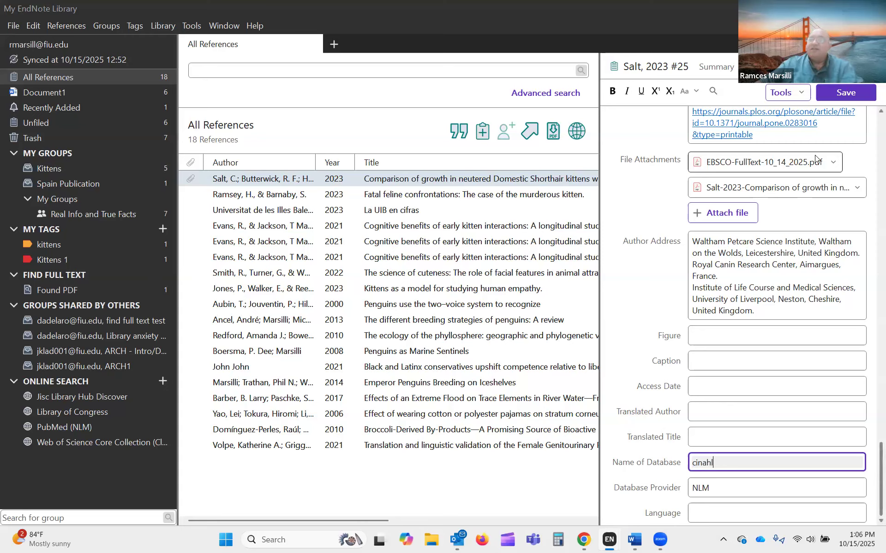
pyautogui.click(841, 93)
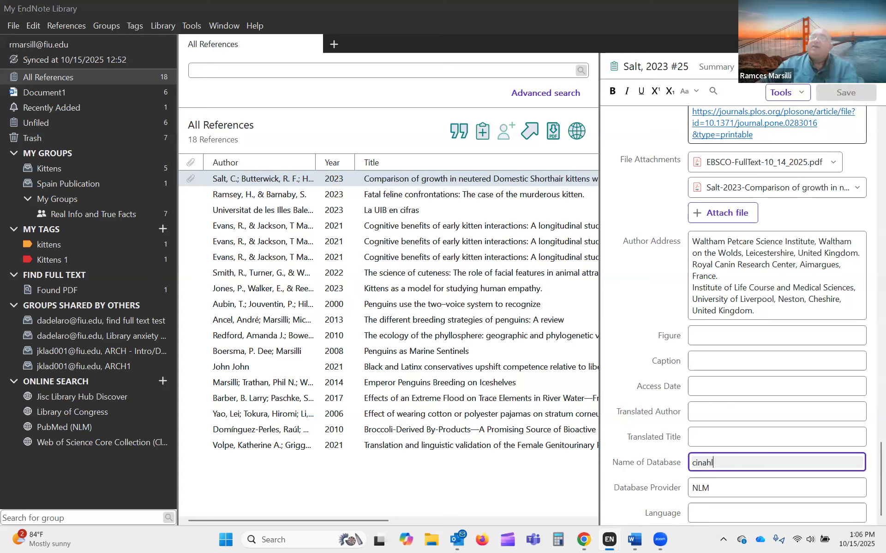
# Step: Return to Word, update the document's citations and bibliography, and review the bibliography entries
pyautogui.click(819, 8)
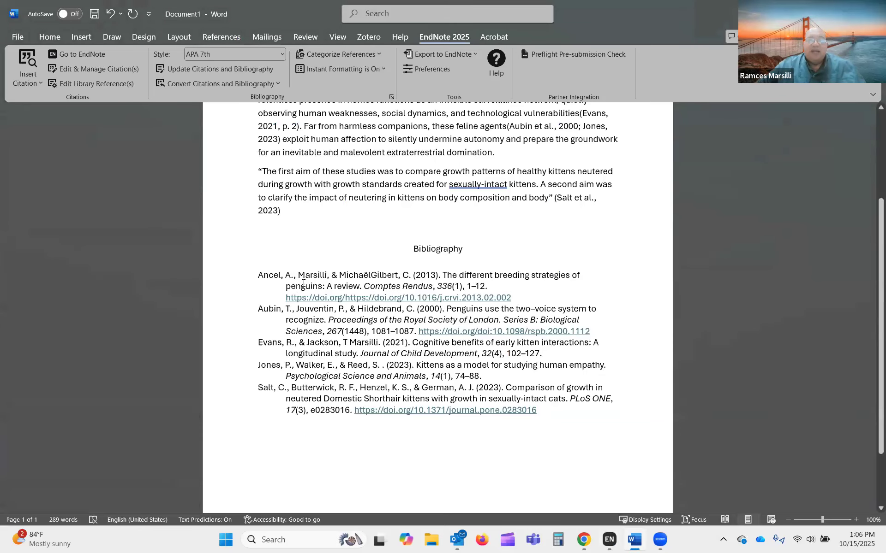
pyautogui.scroll(5, 304, 283)
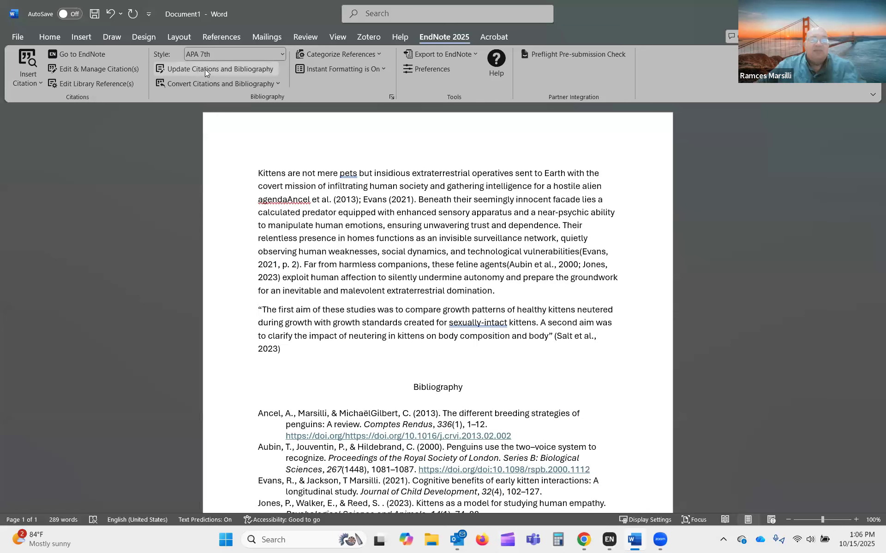
pyautogui.click(200, 67)
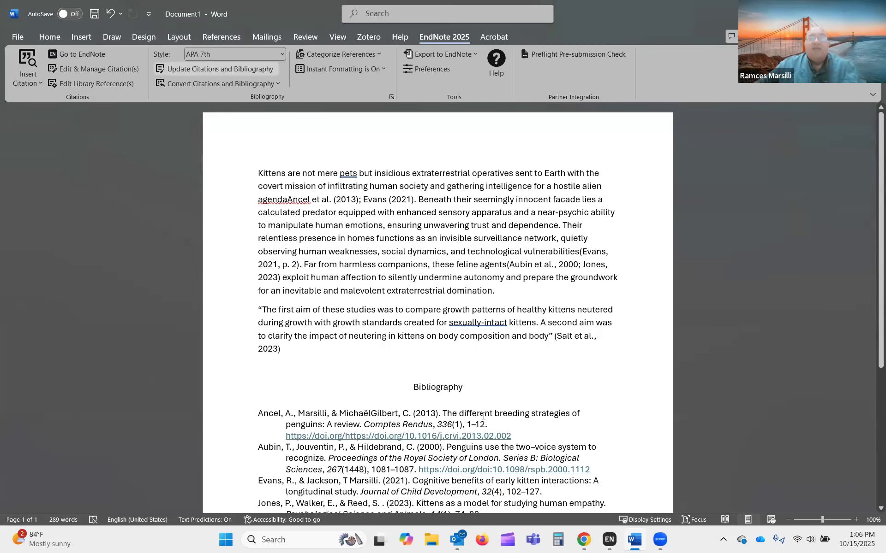
pyautogui.scroll(-2, 507, 381)
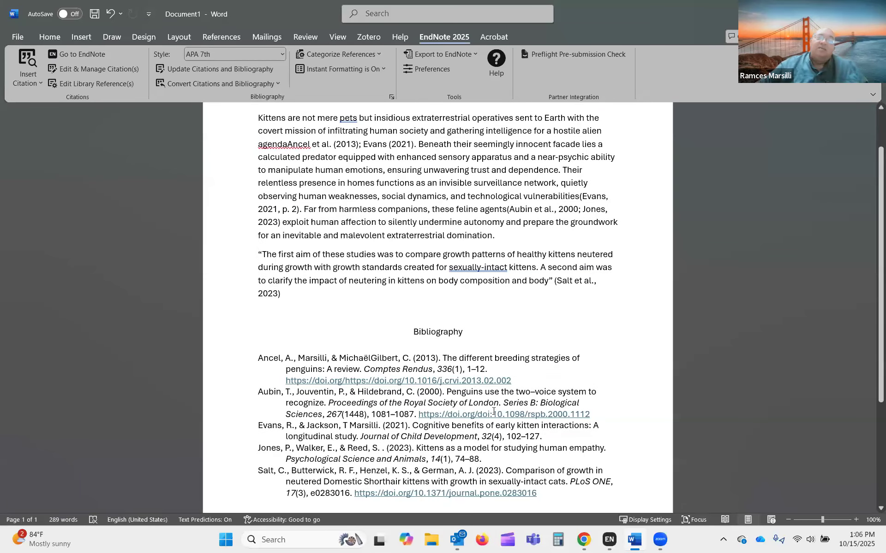
pyautogui.scroll(-6, 377, 315)
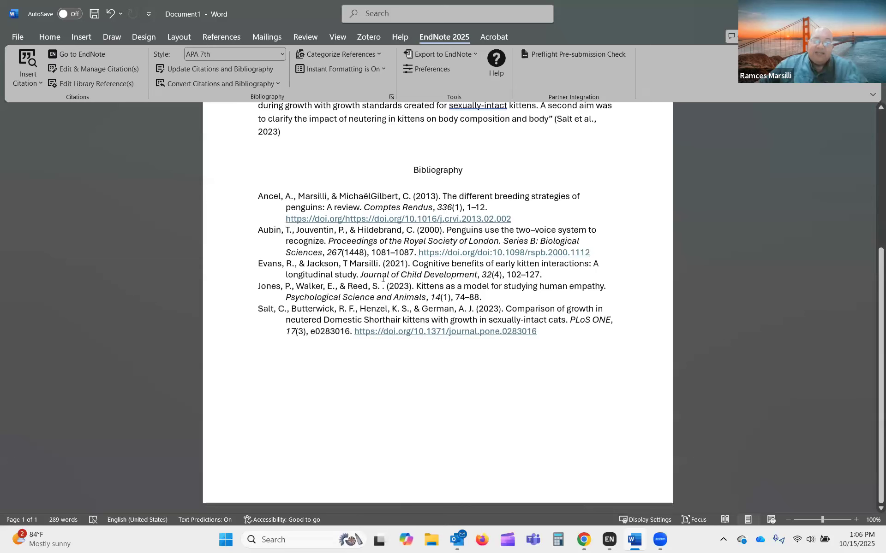
pyautogui.scroll(4, 399, 301)
pyautogui.scroll(4, 398, 301)
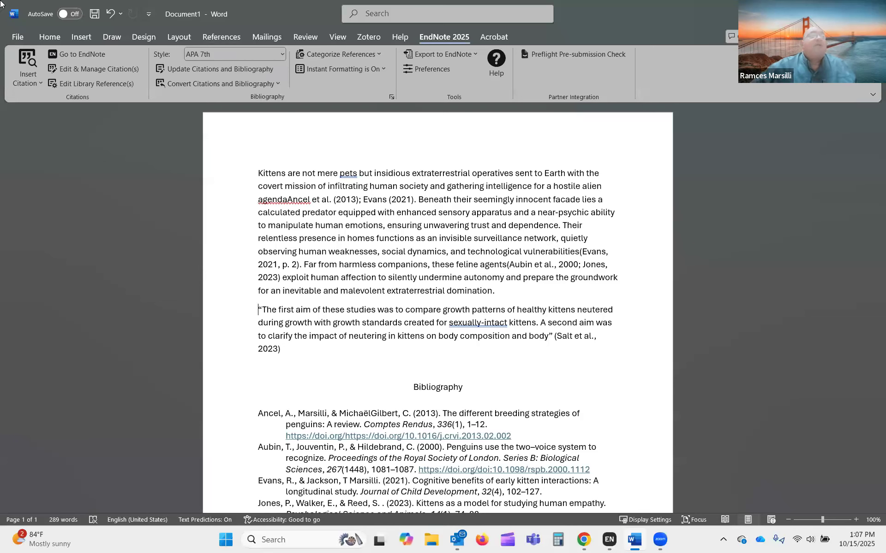
# Step: Switch to Chrome and bring up Document 3.docx in Word online
pyautogui.hotkey('alt', 'Tab')
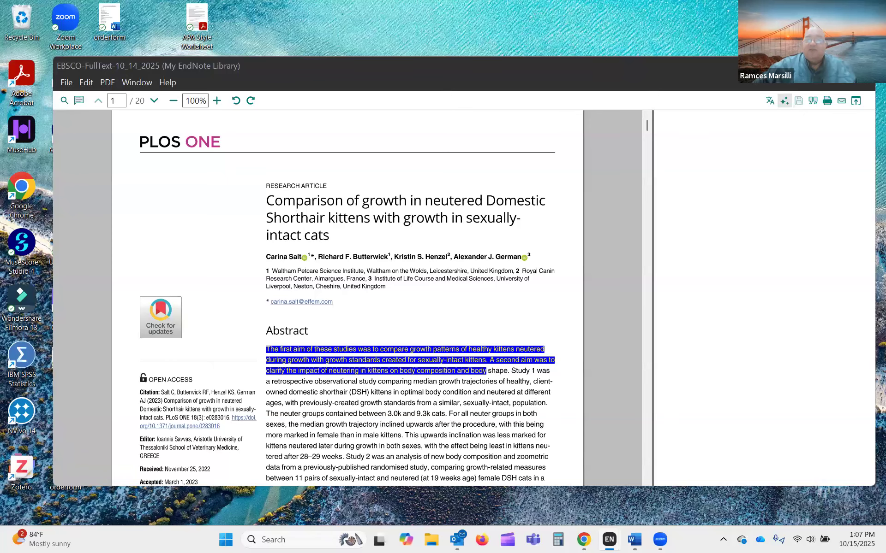
pyautogui.hotkey('alt', 'Tab')
pyautogui.click(539, 39)
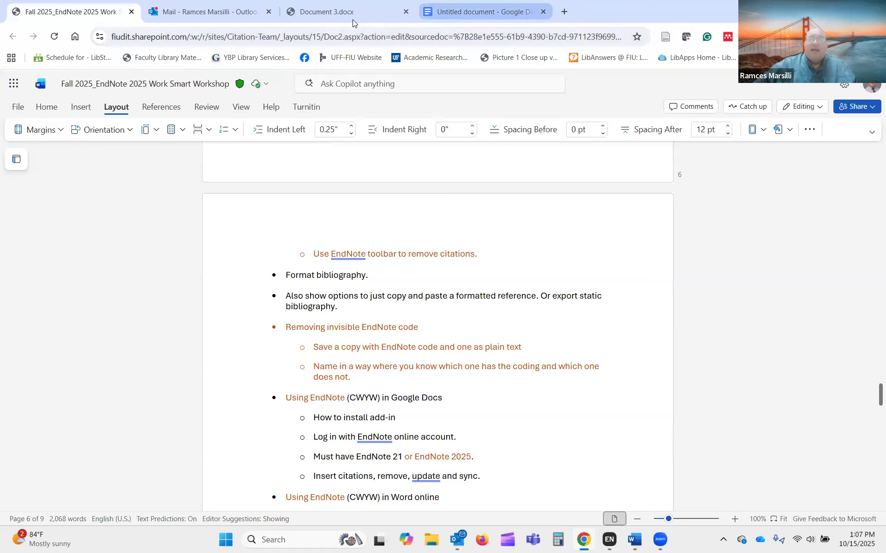
pyautogui.click(350, 11)
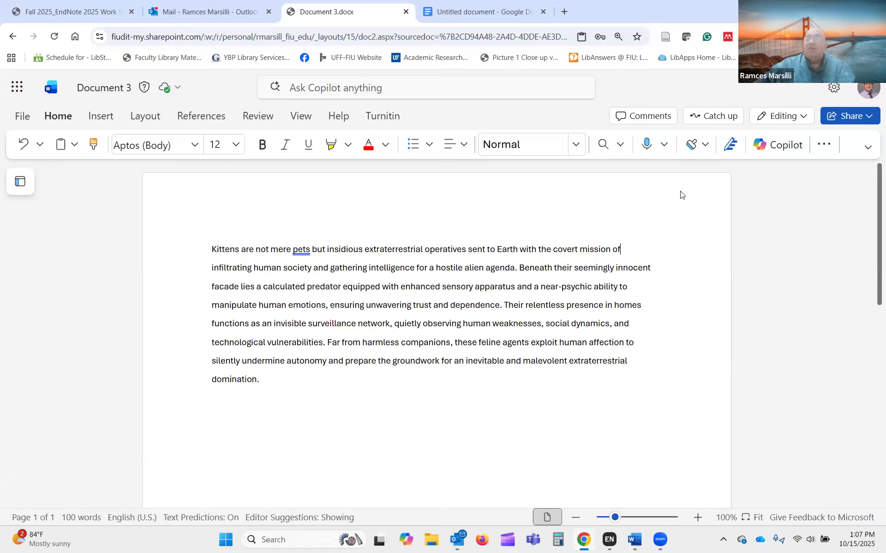
# Step: Look up the EndNote Cite While You Write add-in among the installed add-ins and display the reference tools
pyautogui.click(823, 146)
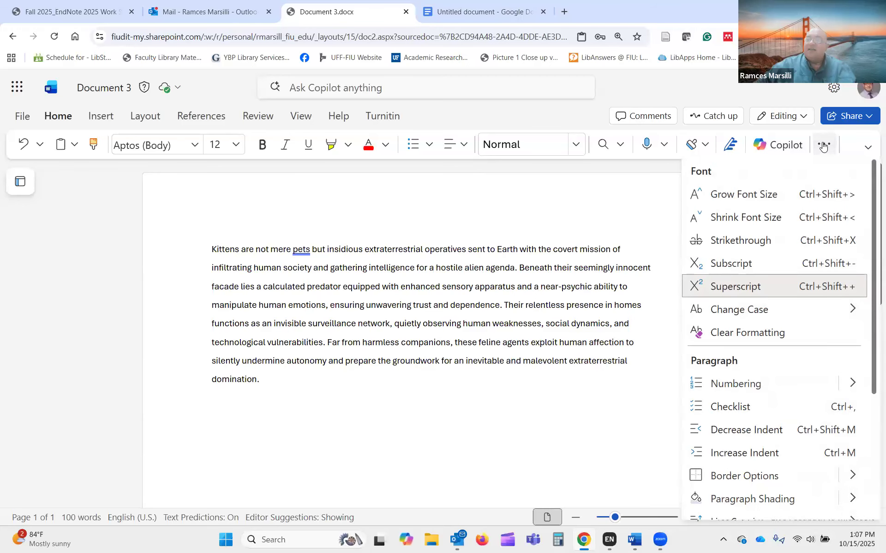
pyautogui.scroll(-4, 769, 383)
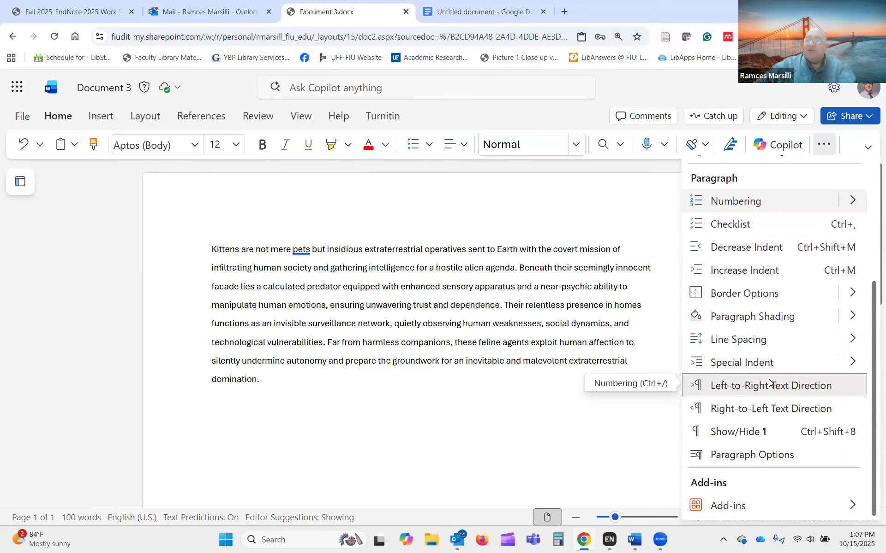
pyautogui.click(806, 506)
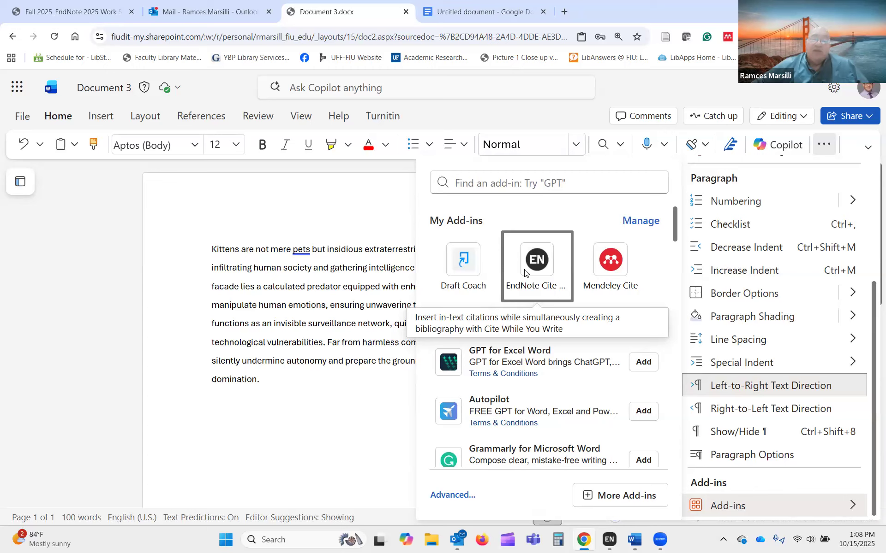
pyautogui.click(377, 223)
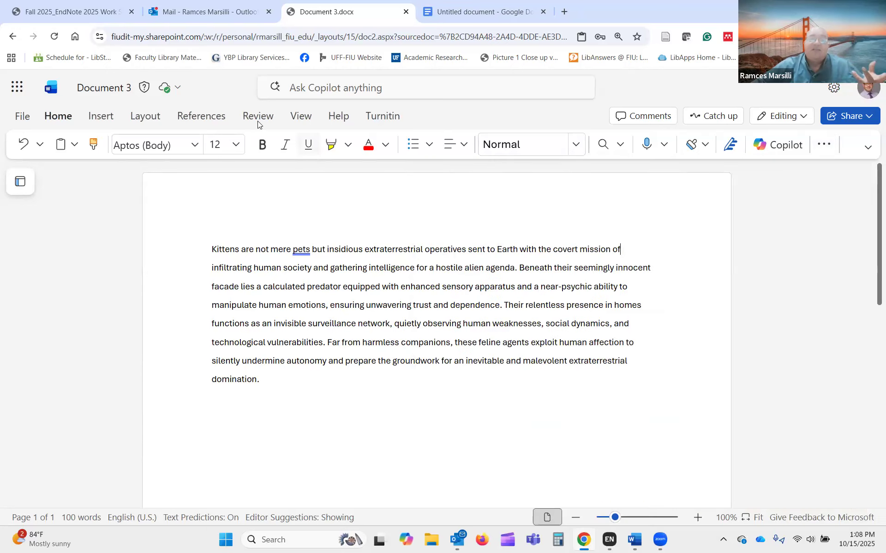
pyautogui.click(198, 120)
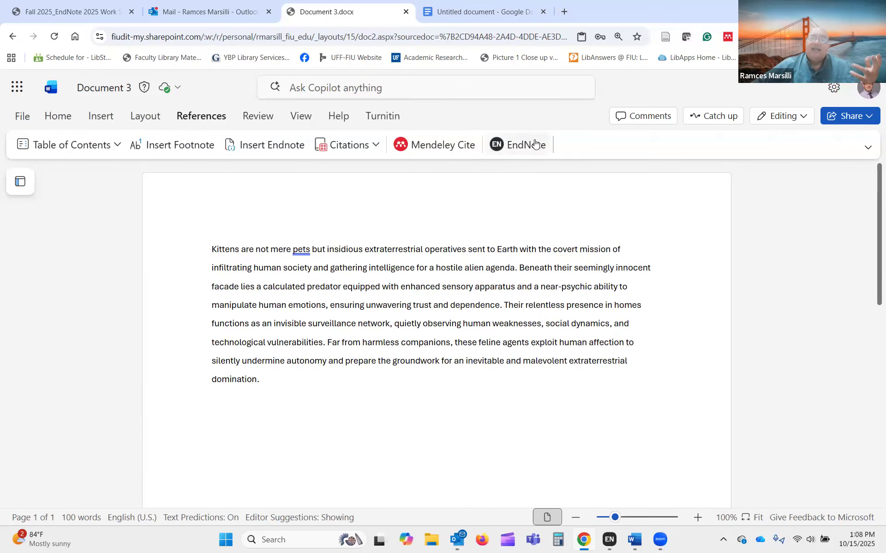
# Step: Bring up the EndNote references for the Word online document and look through the list
pyautogui.click(521, 145)
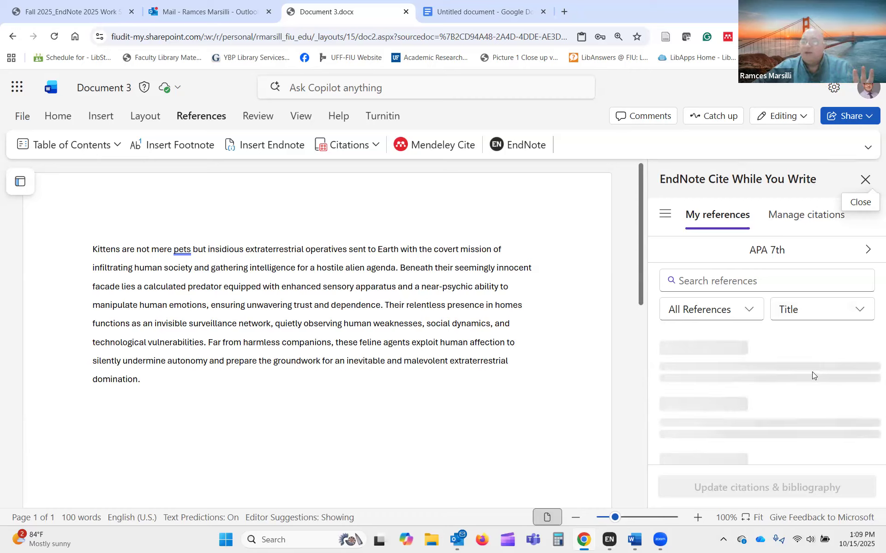
pyautogui.scroll(-5, 809, 376)
pyautogui.scroll(3, 750, 355)
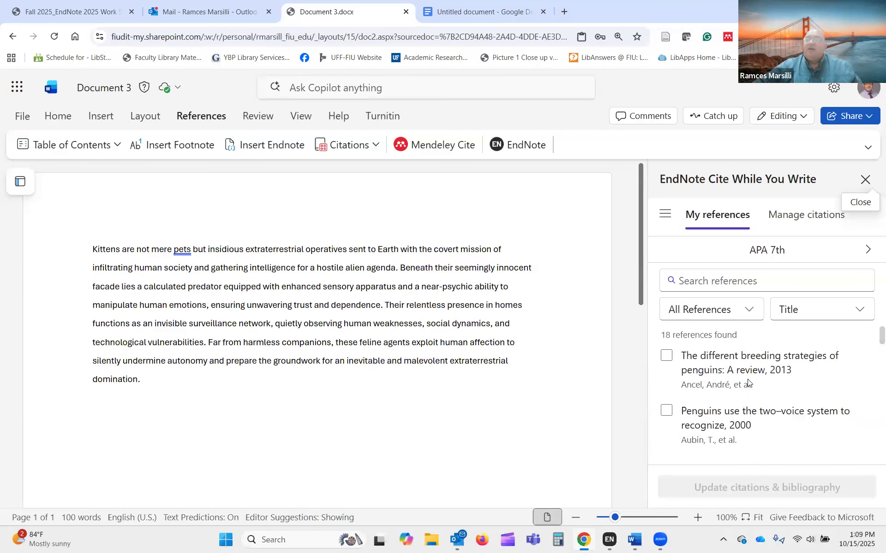
pyautogui.scroll(-3, 748, 382)
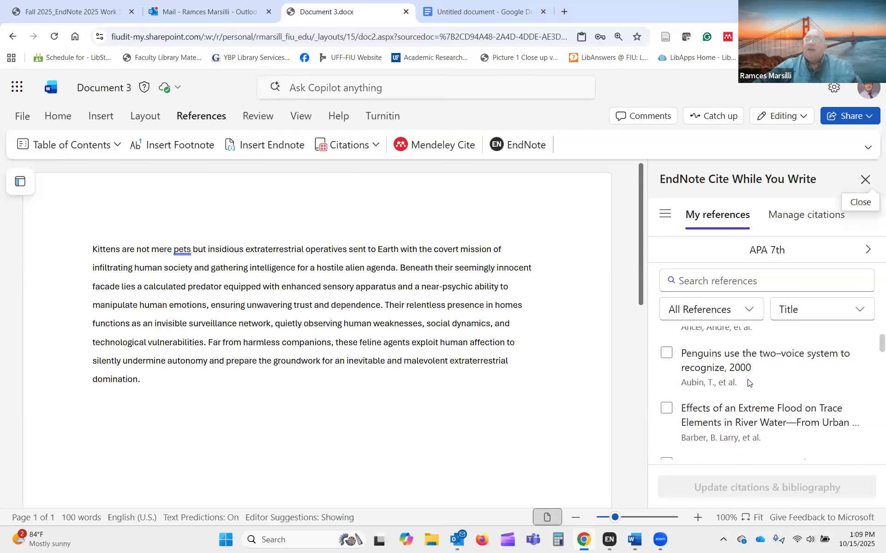
# Step: Sort the EndNote references by author and search them by an author's surname
pyautogui.click(729, 281)
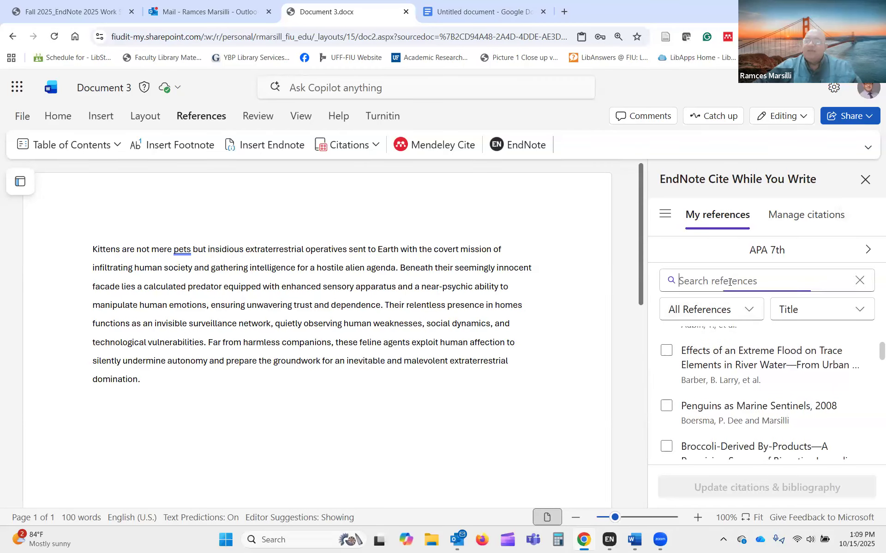
pyautogui.click(820, 308)
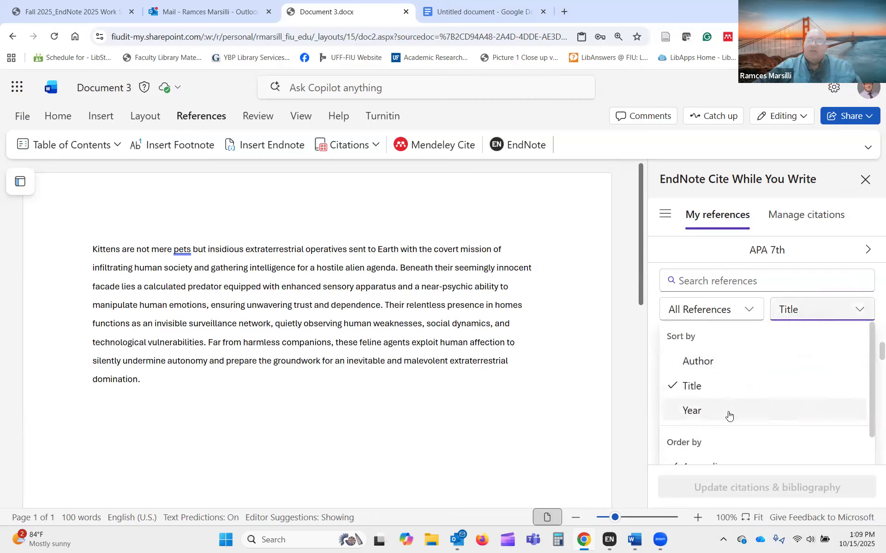
pyautogui.click(735, 362)
pyautogui.click(728, 283)
pyautogui.write('marsilli')
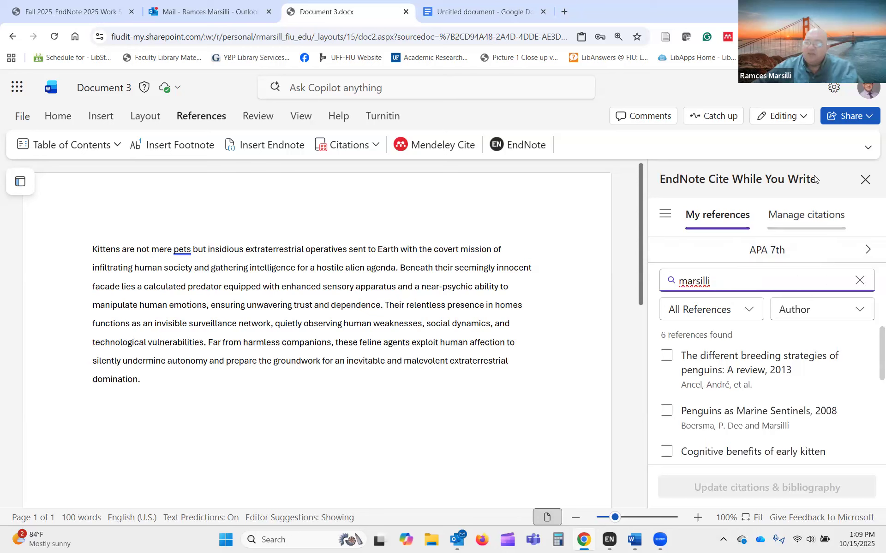
# Step: Insert a citation of "The different breeding strategies of penguins: A review" (2013) after the word "dependence"
pyautogui.click(379, 307)
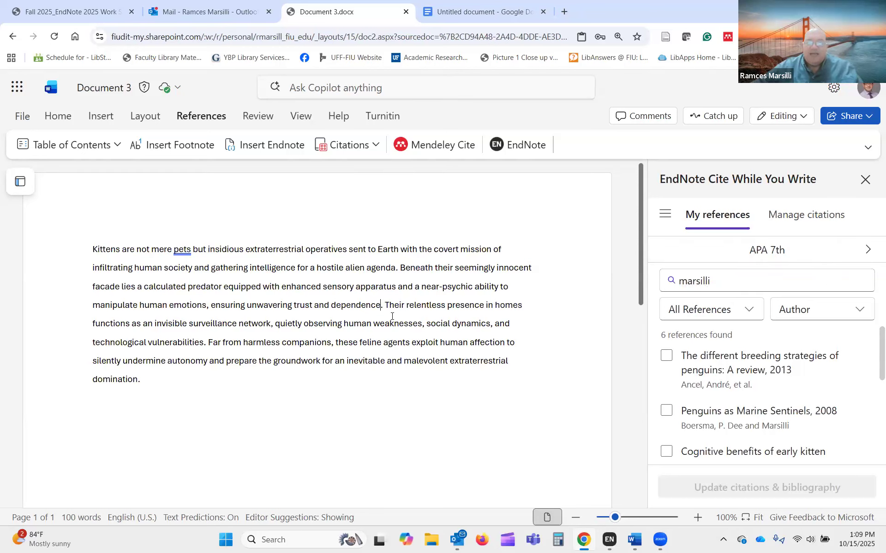
pyautogui.click(666, 356)
pyautogui.scroll(-3, 727, 446)
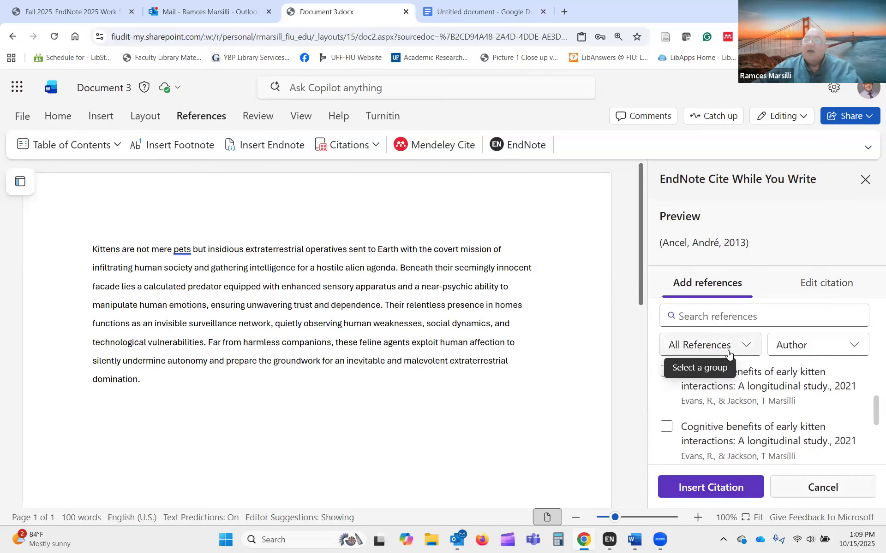
pyautogui.click(722, 488)
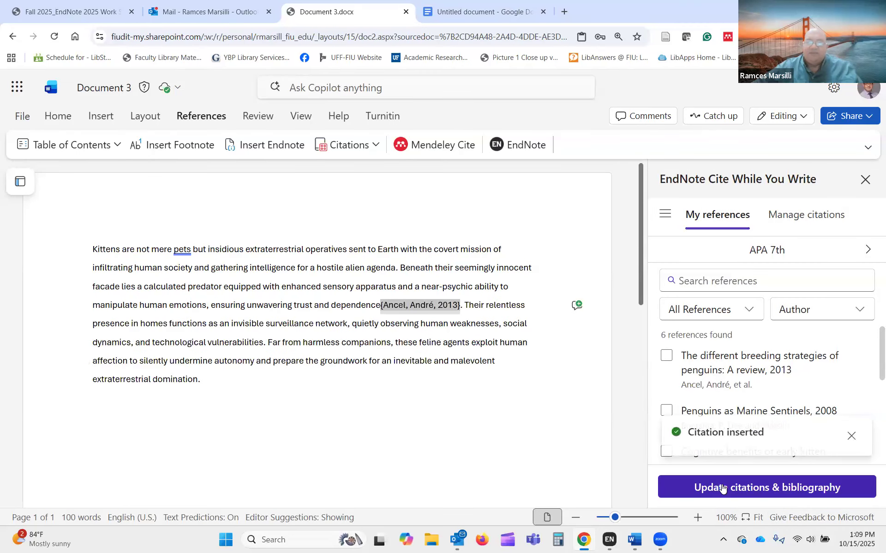
pyautogui.scroll(-3, 460, 397)
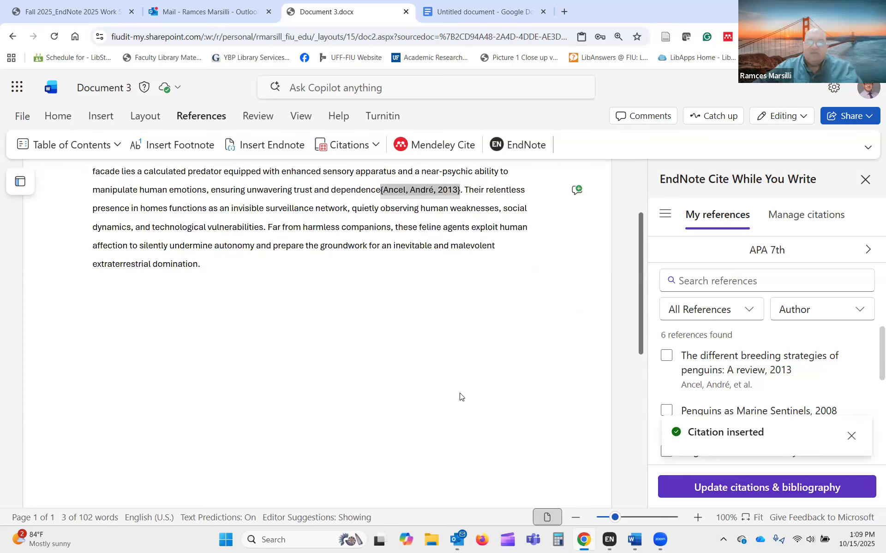
# Step: Check the available citation styles and the document's citation list, and update the citations and bibliography in APA 7th
pyautogui.click(766, 251)
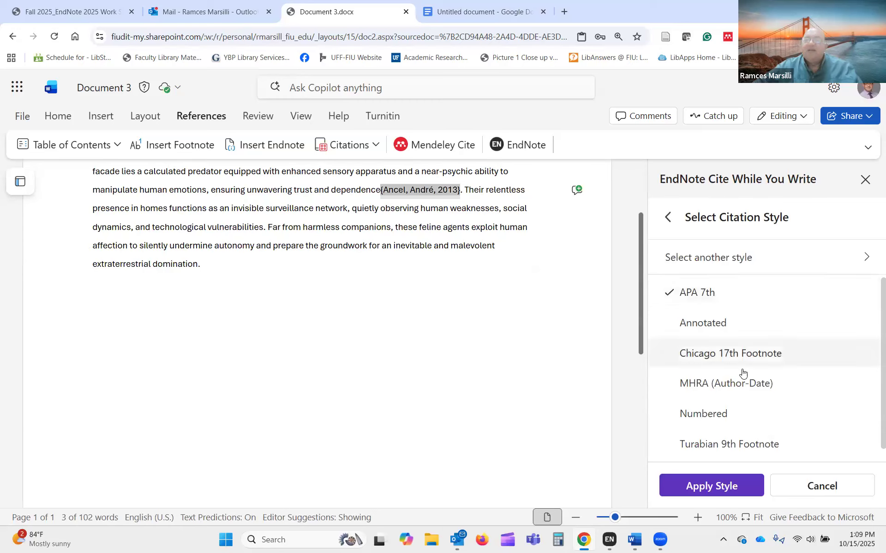
pyautogui.scroll(-1, 744, 373)
pyautogui.scroll(1, 740, 322)
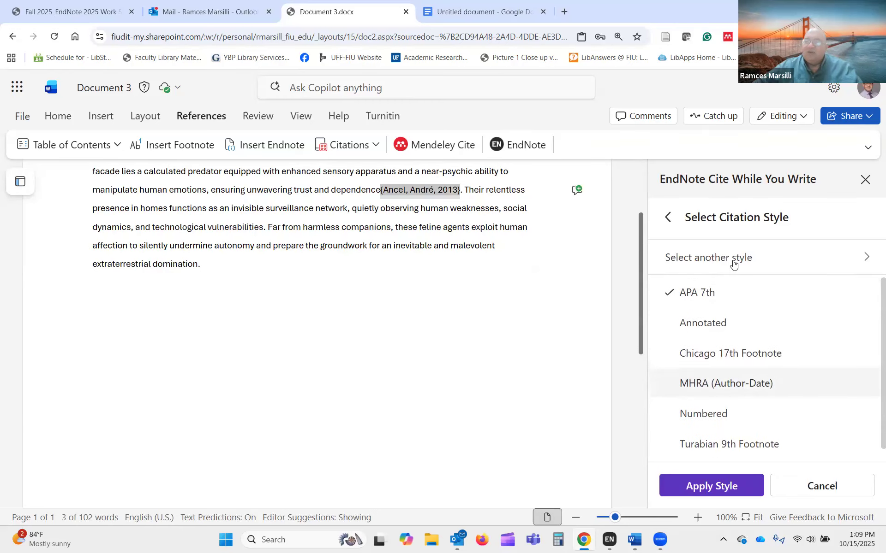
pyautogui.click(668, 218)
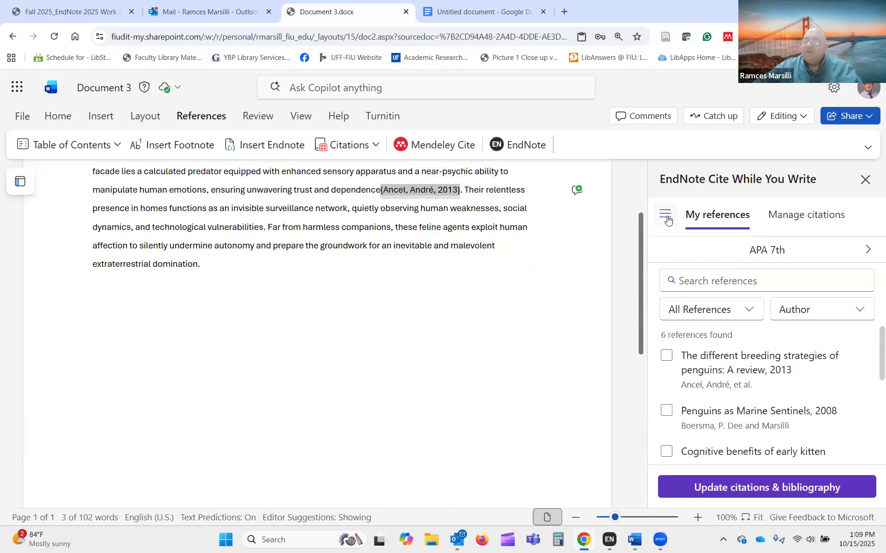
pyautogui.click(805, 217)
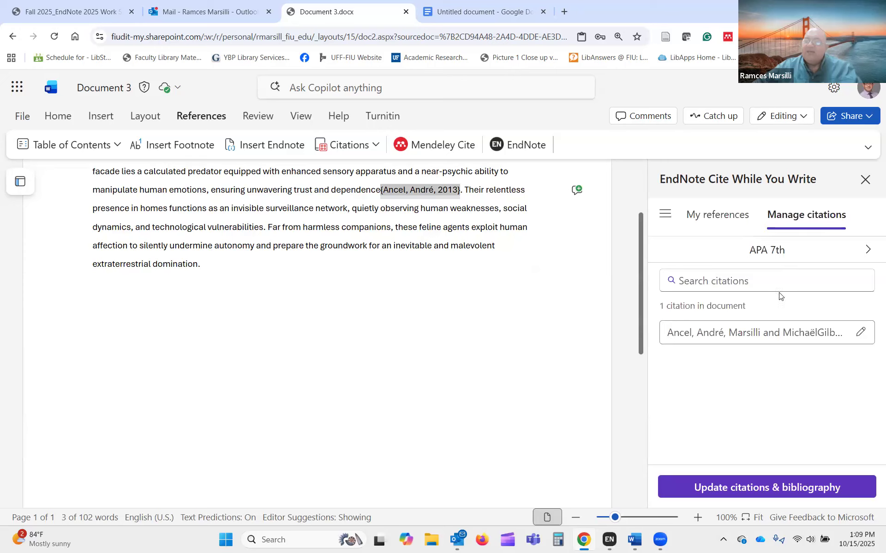
pyautogui.click(782, 487)
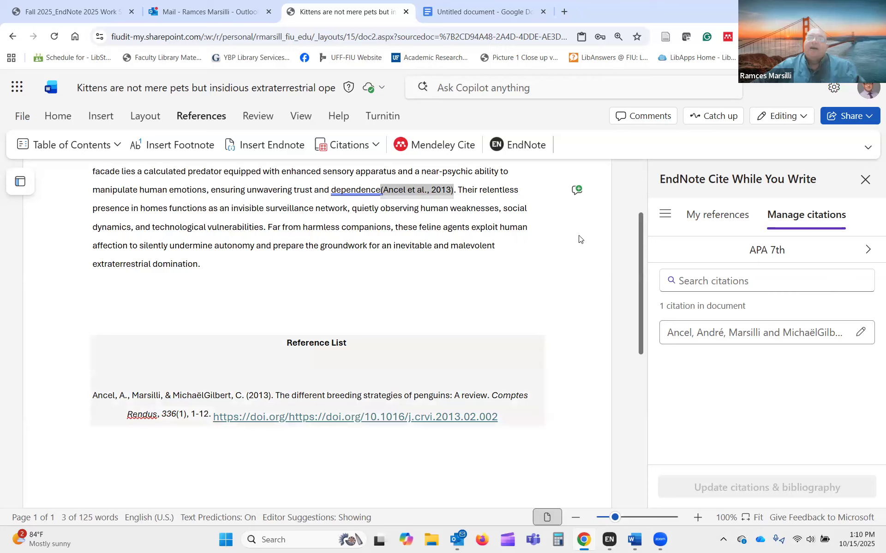
# Step: Switch to the untitled Google Docs document and look over the add-ons offered in Google Workspace Marketplace
pyautogui.click(475, 12)
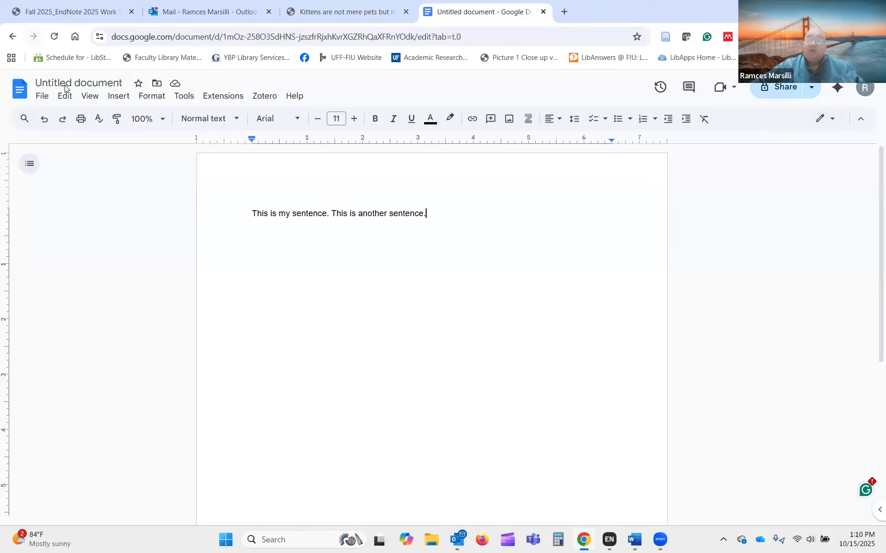
pyautogui.click(221, 97)
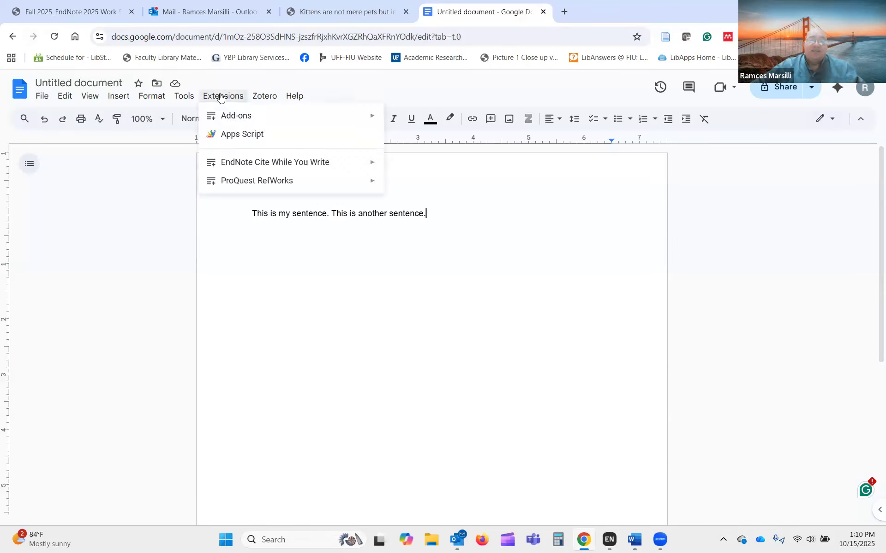
pyautogui.moveTo(249, 118)
pyautogui.click(415, 119)
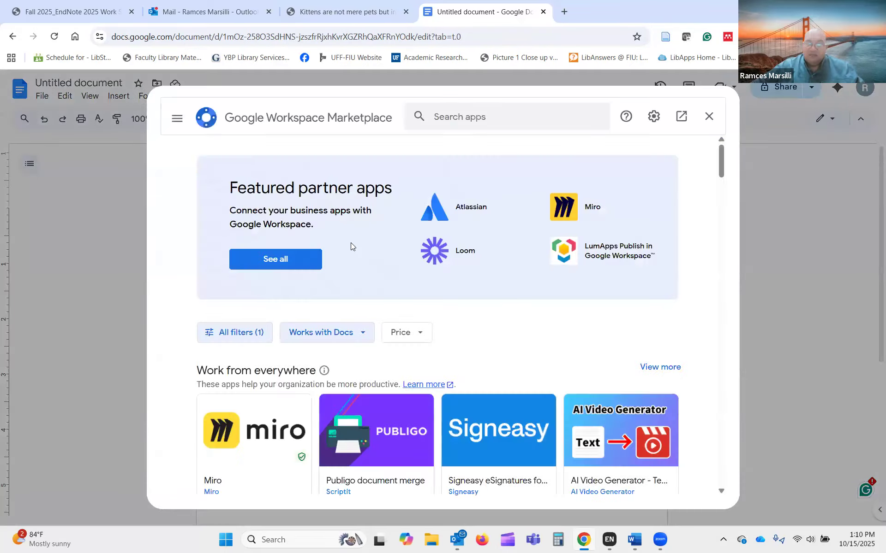
pyautogui.scroll(-2, 600, 329)
pyautogui.scroll(-2, 606, 332)
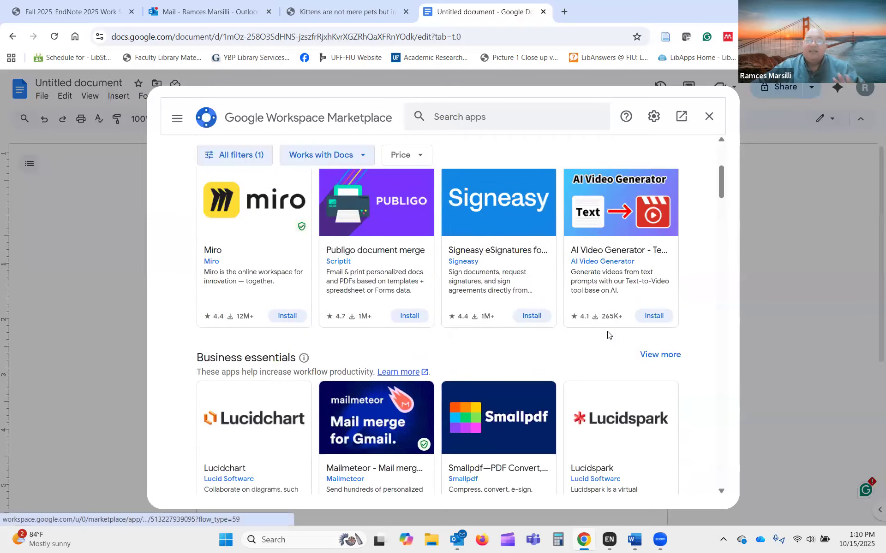
pyautogui.scroll(5, 604, 332)
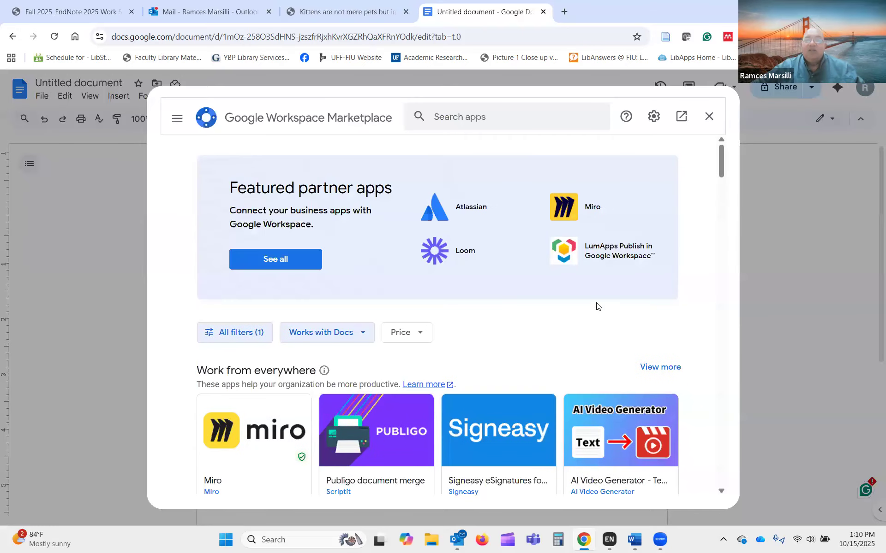
pyautogui.click(490, 117)
pyautogui.click(710, 121)
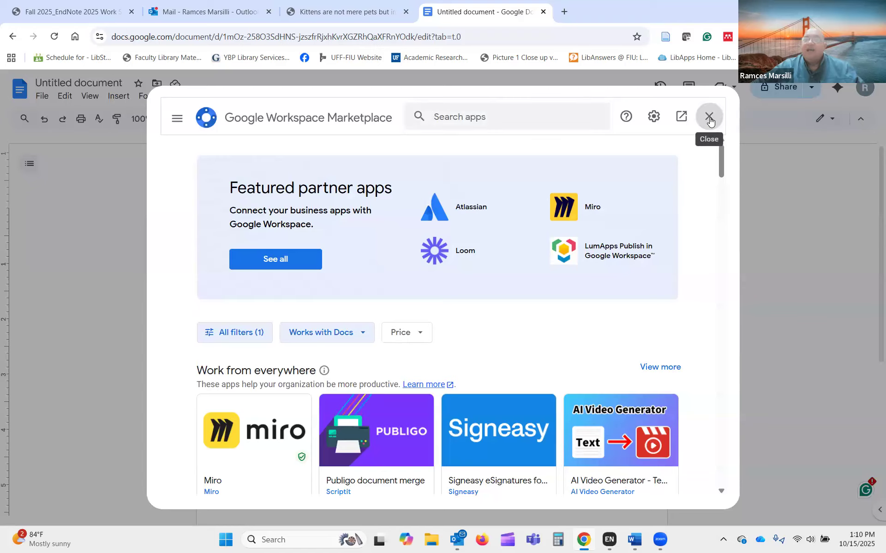
pyautogui.click(710, 121)
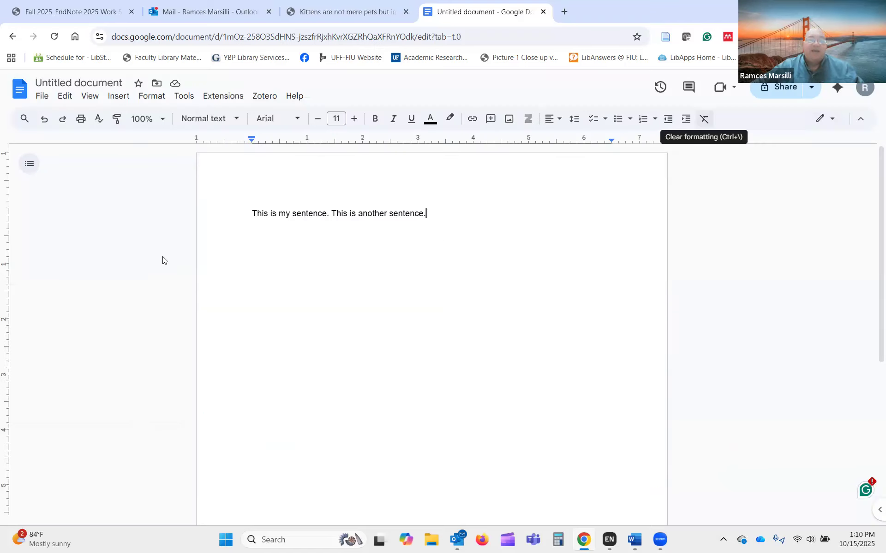
# Step: Launch the EndNote Cite While You Write add-on in the Google Docs document
pyautogui.click(229, 101)
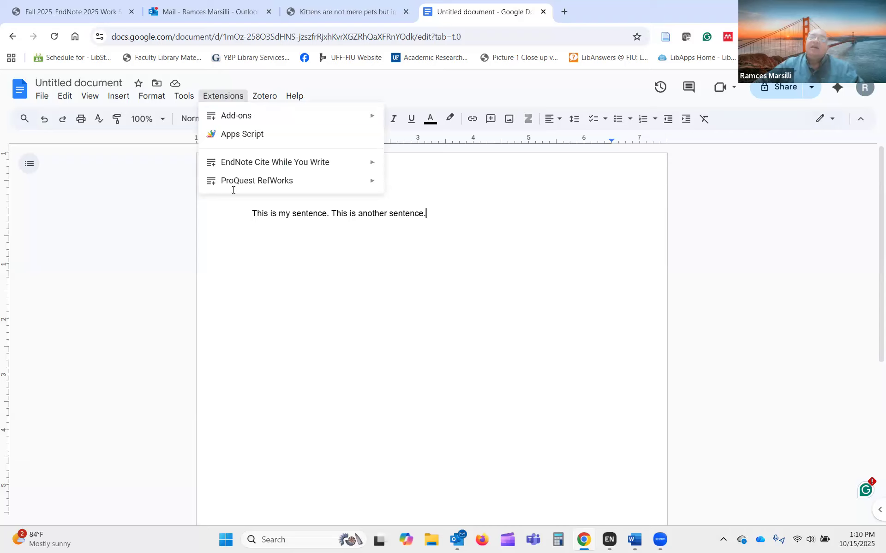
pyautogui.moveTo(217, 105)
pyautogui.moveTo(225, 162)
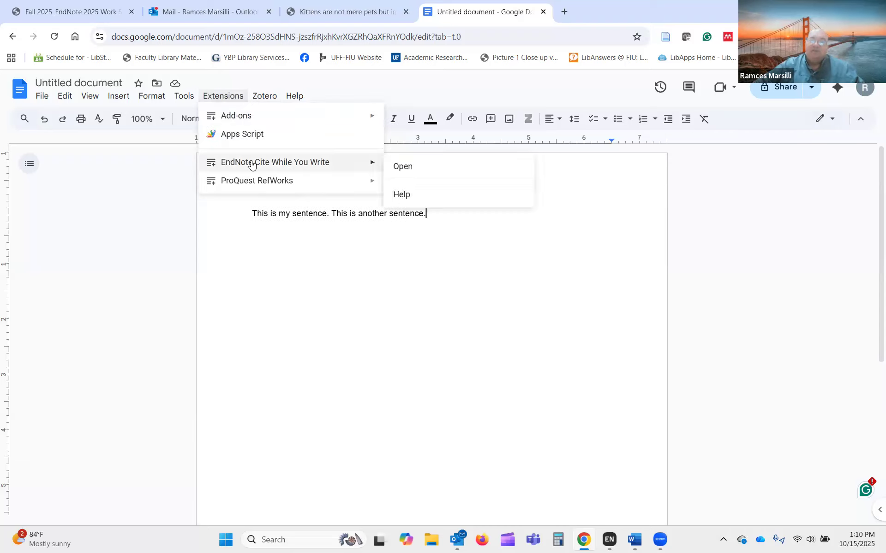
pyautogui.click(422, 170)
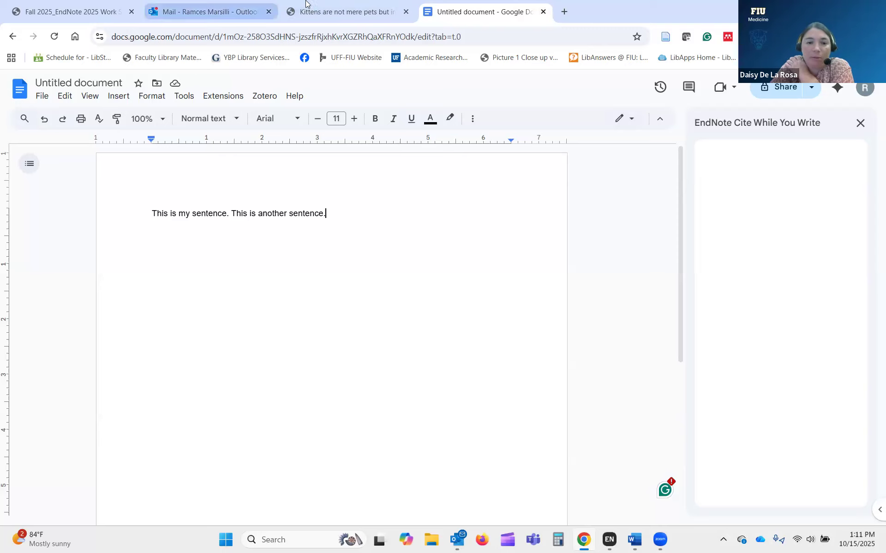
# Step: Return to the Word online document, request its EndNote reference list, and switch to desktop Word
pyautogui.click(331, 12)
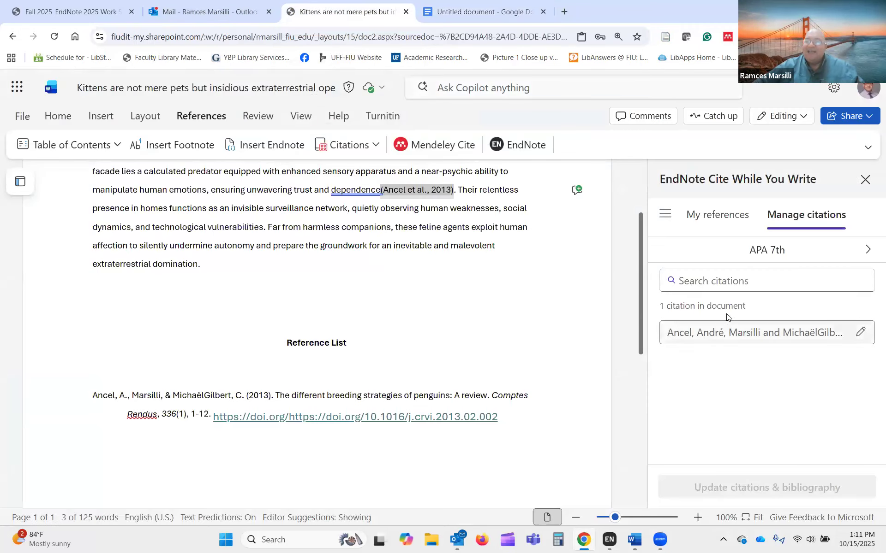
pyautogui.click(696, 216)
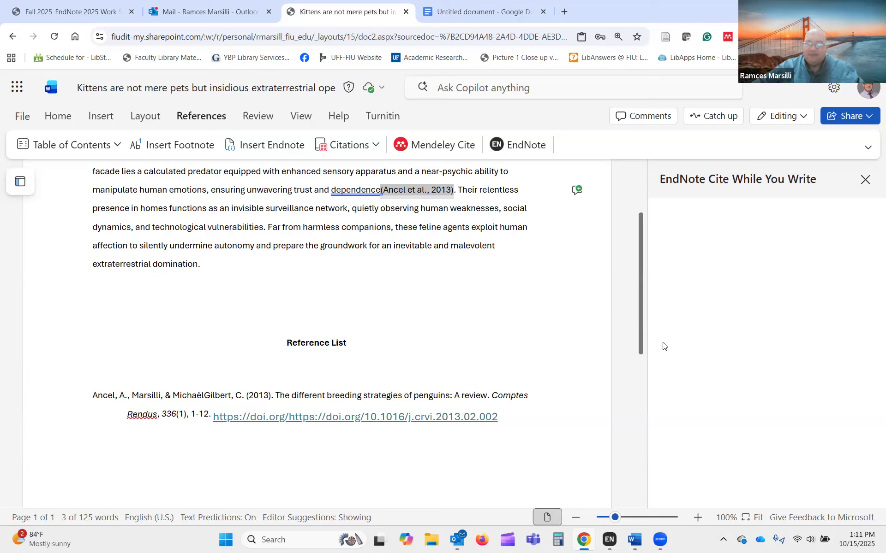
pyautogui.click(635, 541)
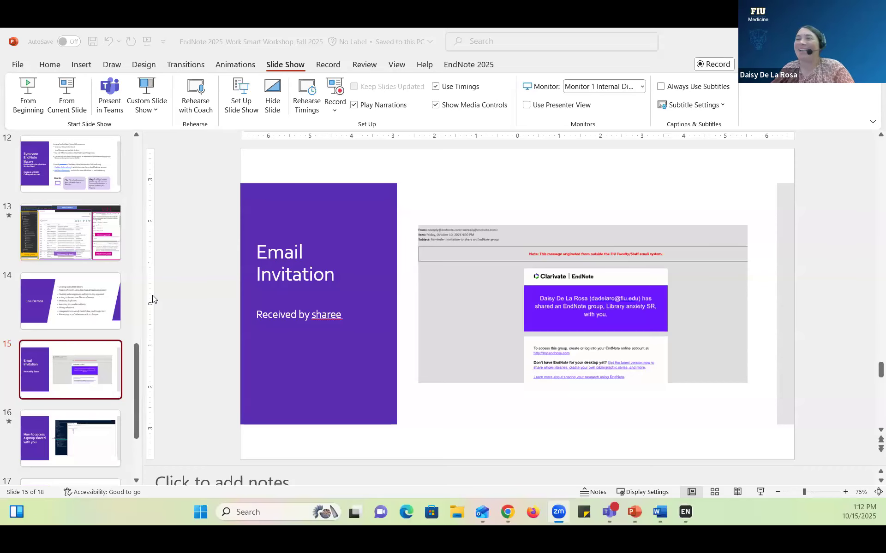
# Step: Switch from the PowerPoint presentation to EndNote and bring up the demo library
pyautogui.click(84, 368)
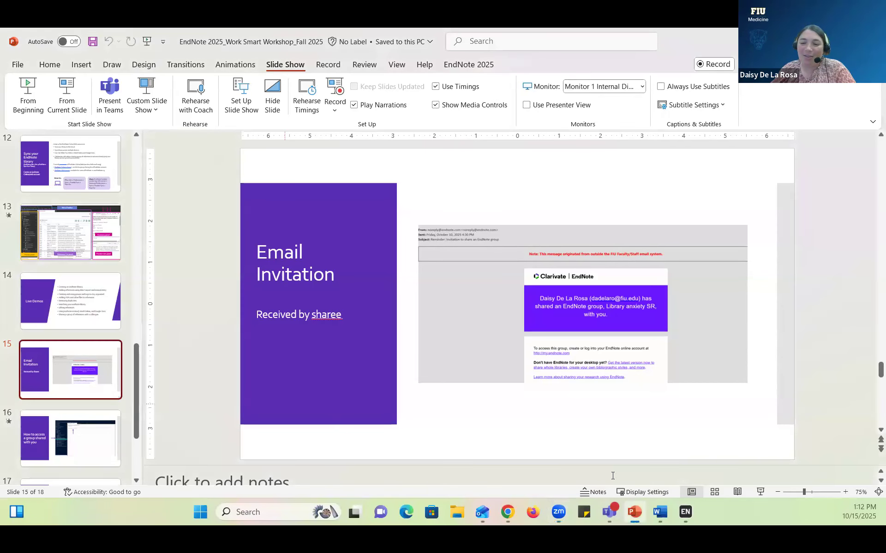
pyautogui.click(685, 521)
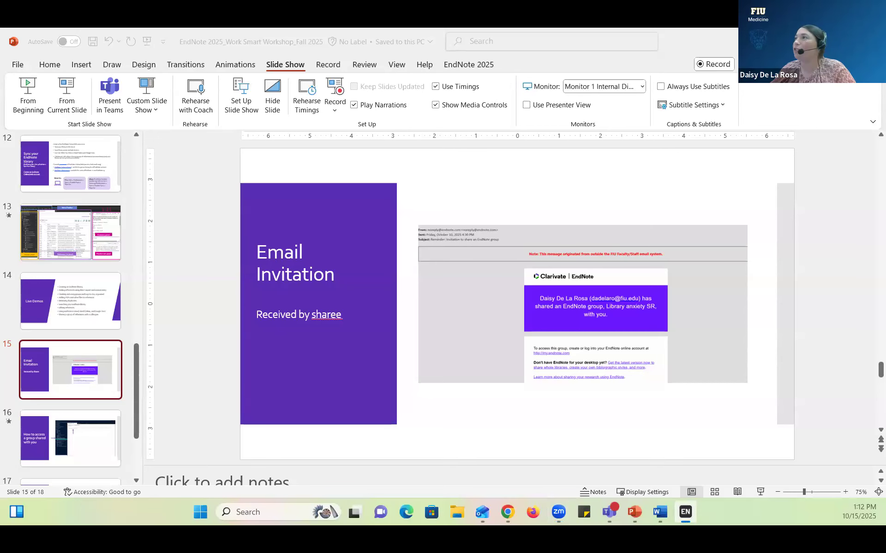
pyautogui.moveTo(476, 30); pyautogui.dragTo(451, 55)
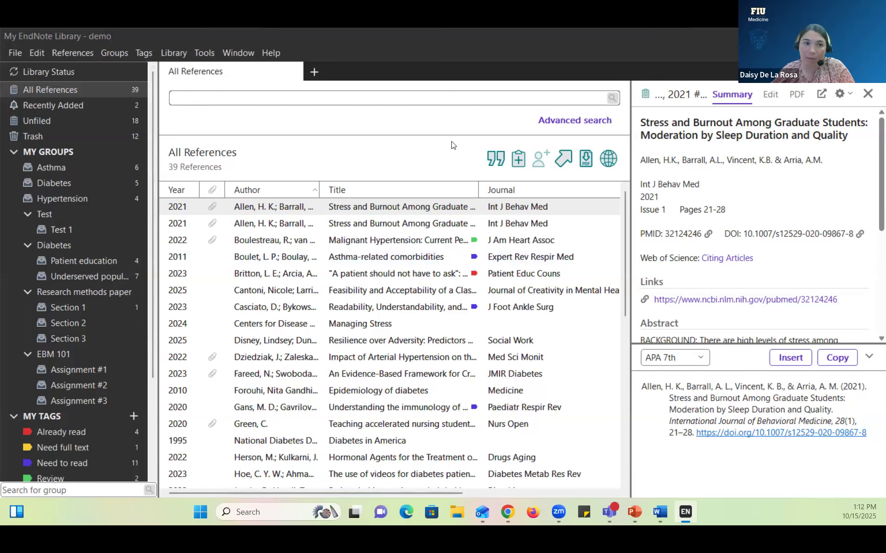
pyautogui.click(20, 55)
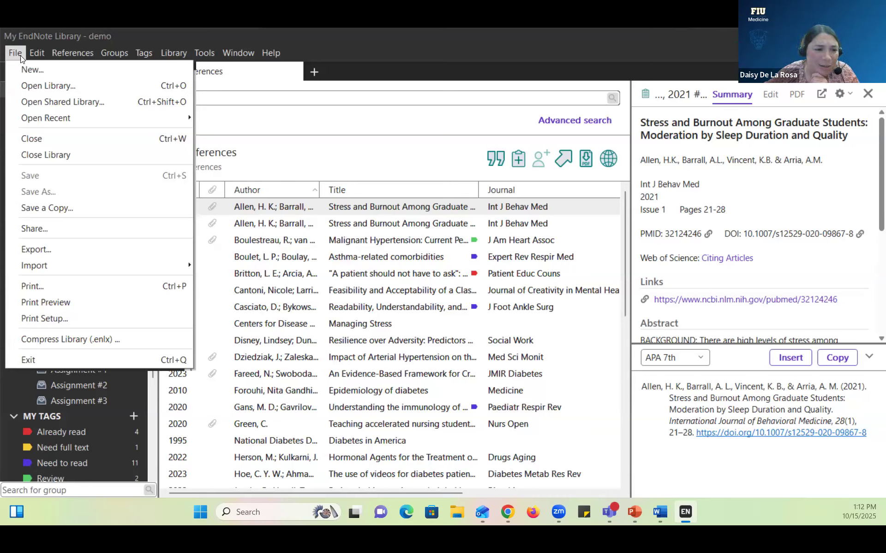
pyautogui.moveTo(185, 55)
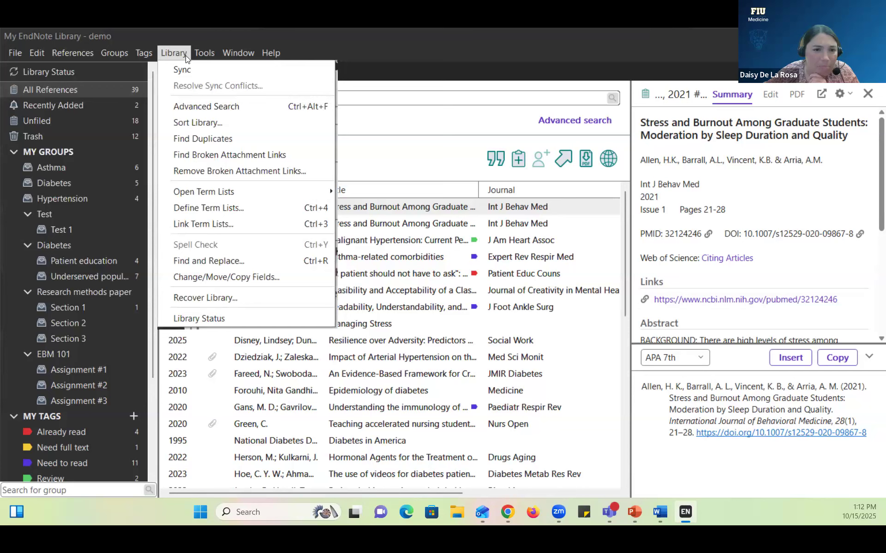
pyautogui.moveTo(84, 52)
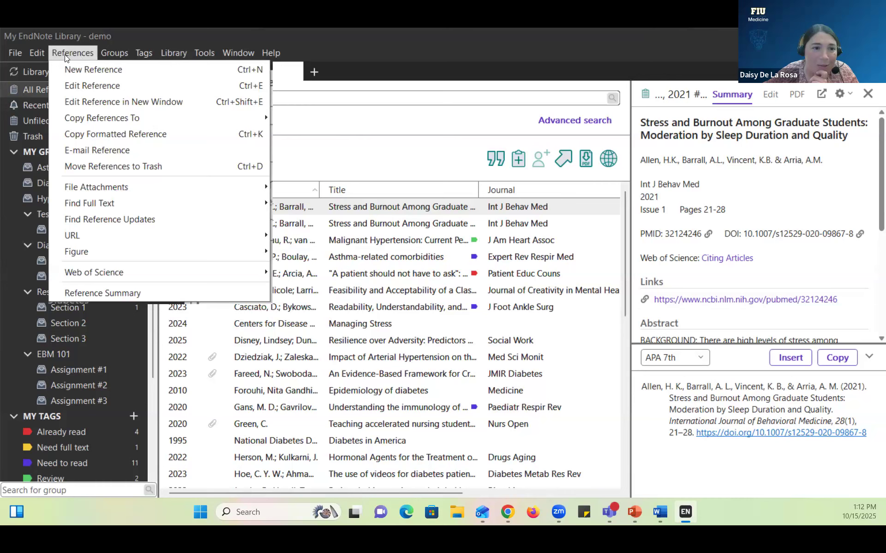
pyautogui.moveTo(21, 53)
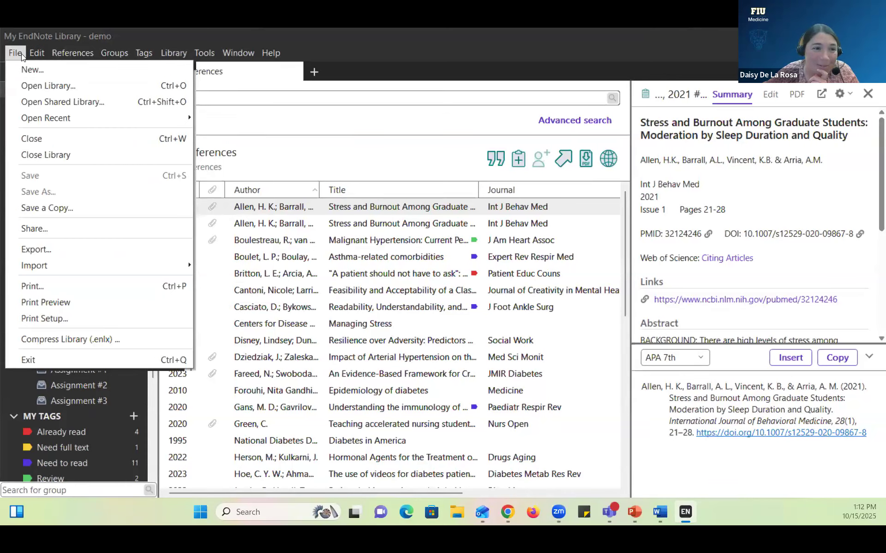
# Step: Request sharing of the whole demo library and decline merging it with the last synced library
pyautogui.click(58, 227)
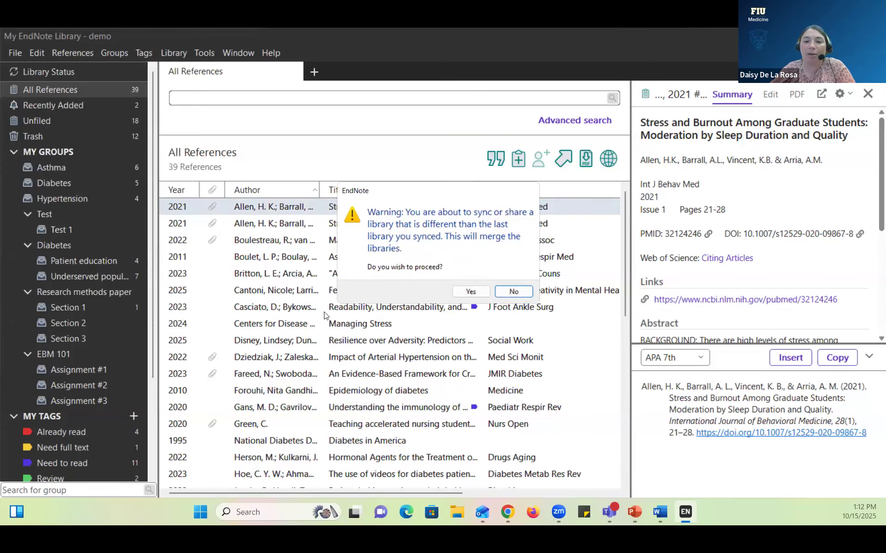
pyautogui.click(523, 290)
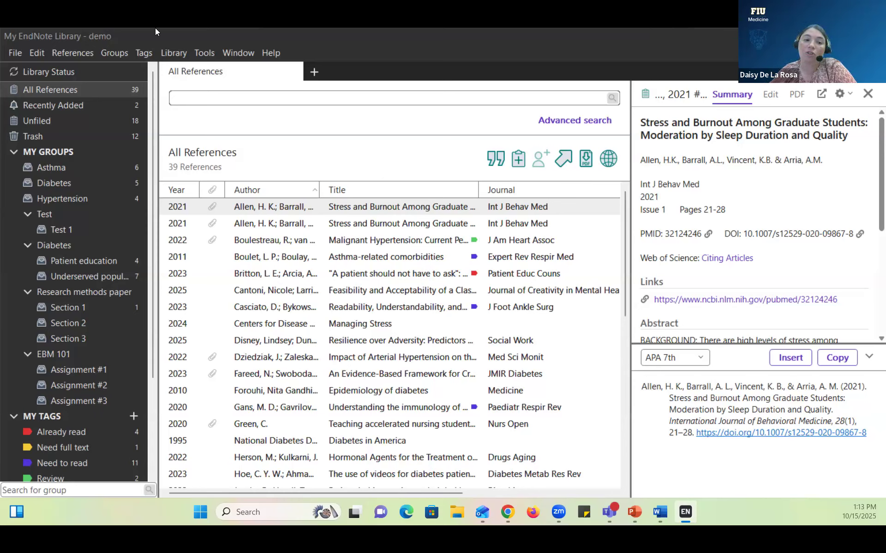
# Step: Look through the library's groups, display the references in the Diabetes group set and check which actions the set offers
pyautogui.scroll(-1, 54, 212)
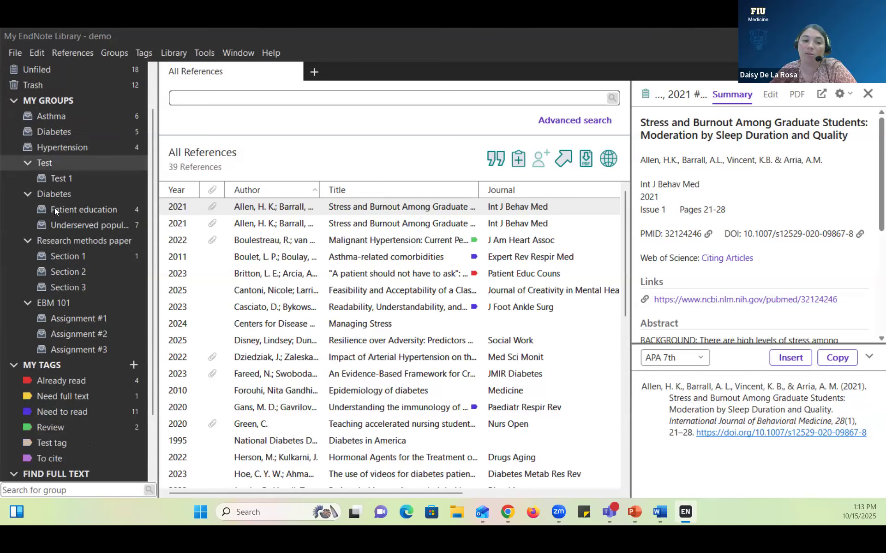
pyautogui.scroll(-1, 55, 207)
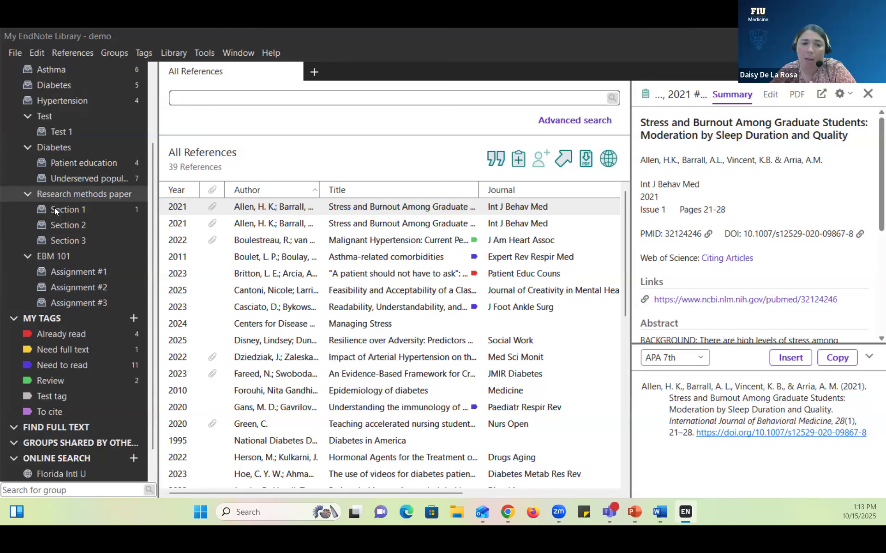
pyautogui.scroll(1, 54, 207)
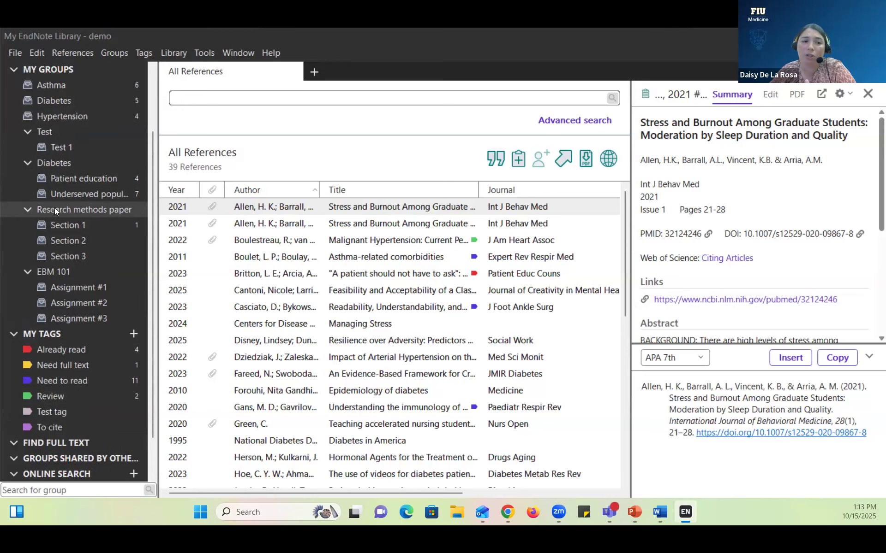
pyautogui.click(58, 160)
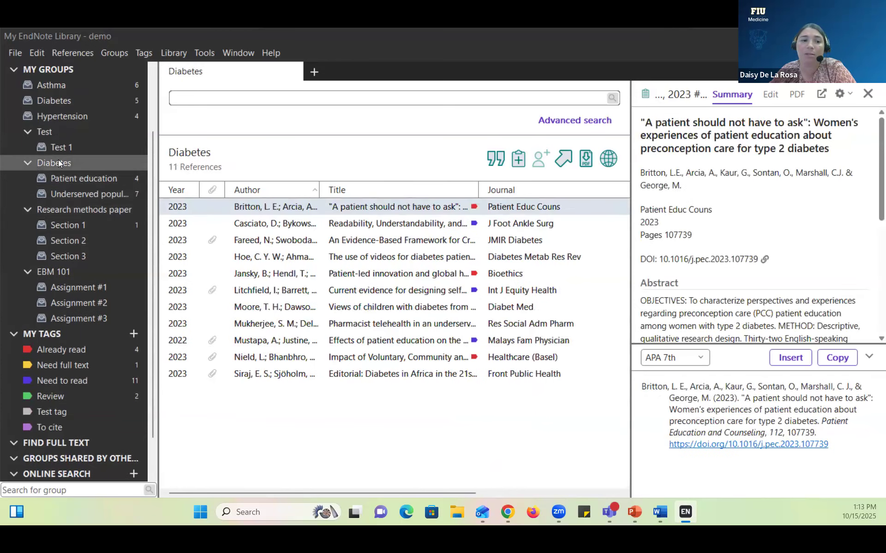
pyautogui.rightClick(70, 163)
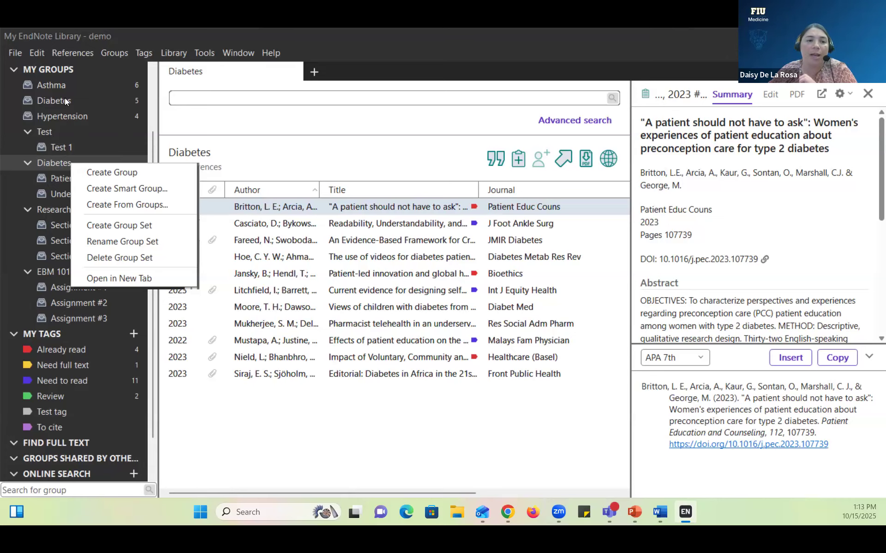
# Step: Try to share the Asthma group
pyautogui.click(61, 85)
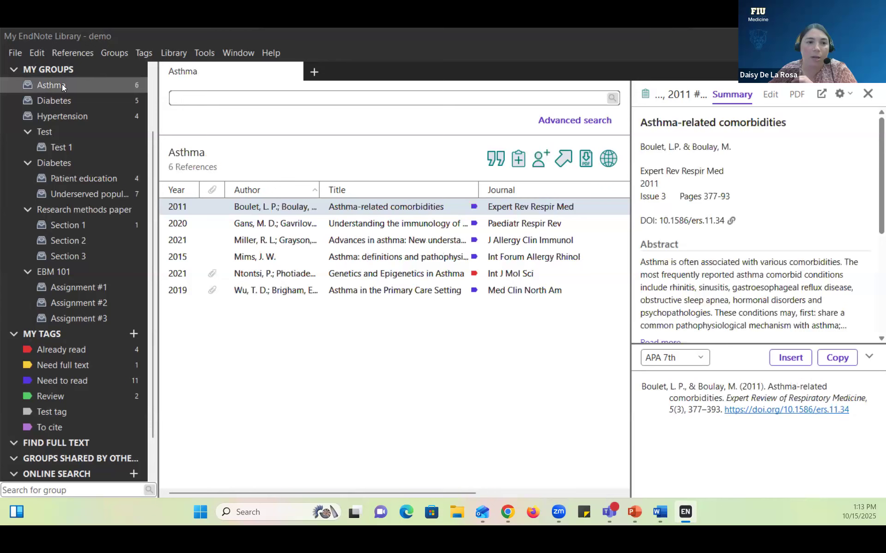
pyautogui.rightClick(62, 83)
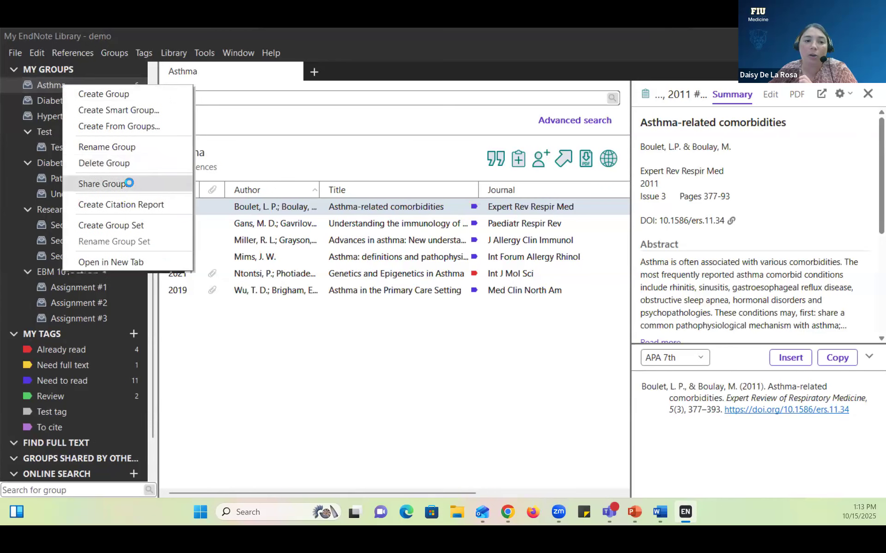
pyautogui.click(130, 183)
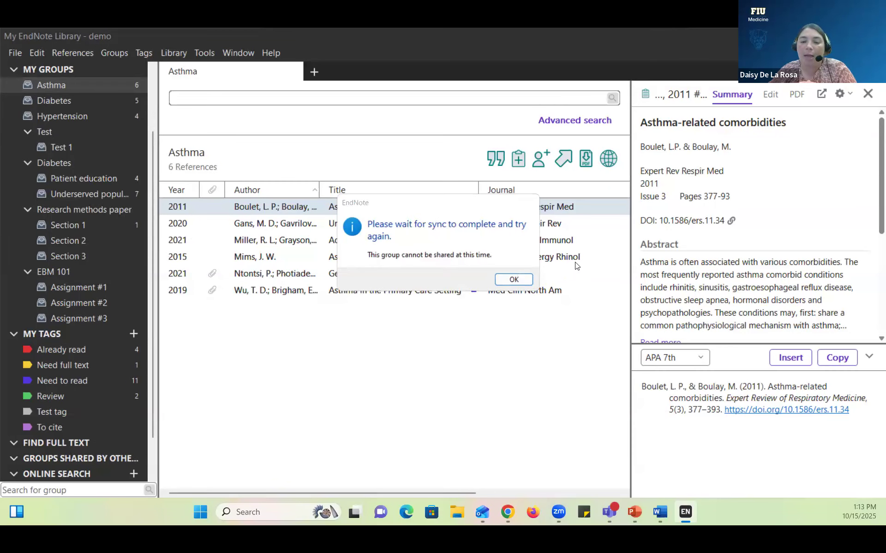
pyautogui.click(524, 280)
pyautogui.click(524, 293)
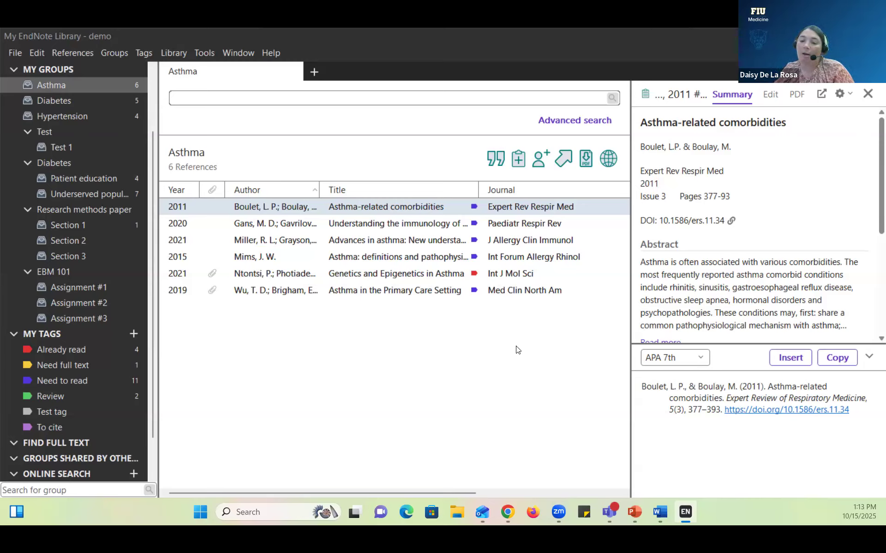
# Step: Switch to the PowerPoint presentation, start the slide show at the Email Invitation slide and advance to the slide on accessing a shared group
pyautogui.click(641, 516)
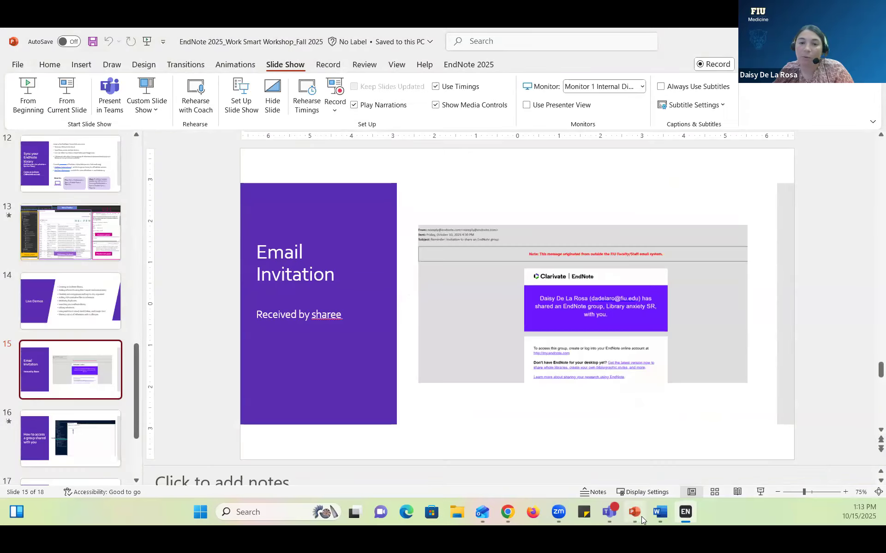
pyautogui.click(69, 94)
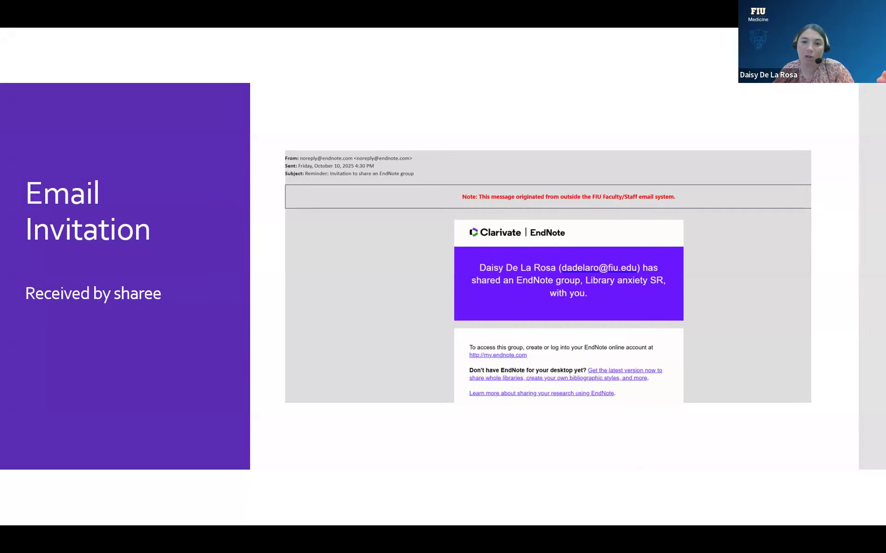
pyautogui.click(352, 247)
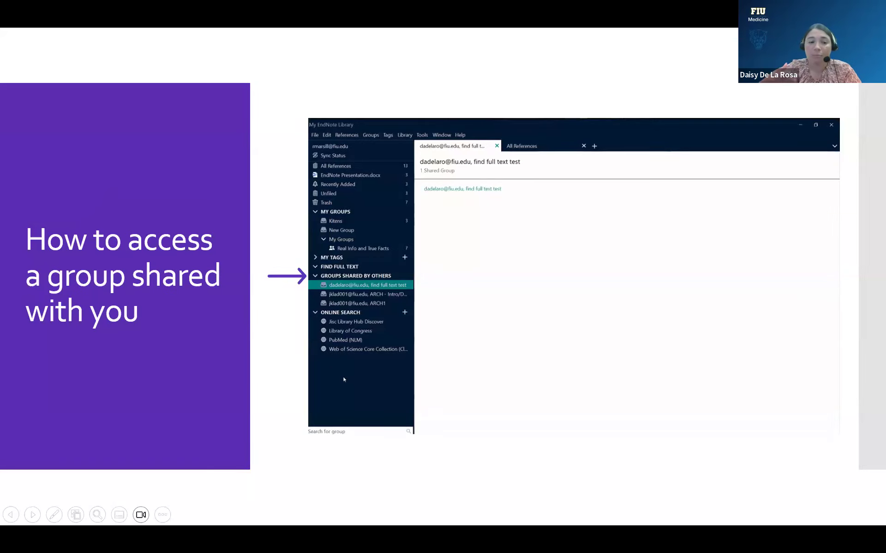